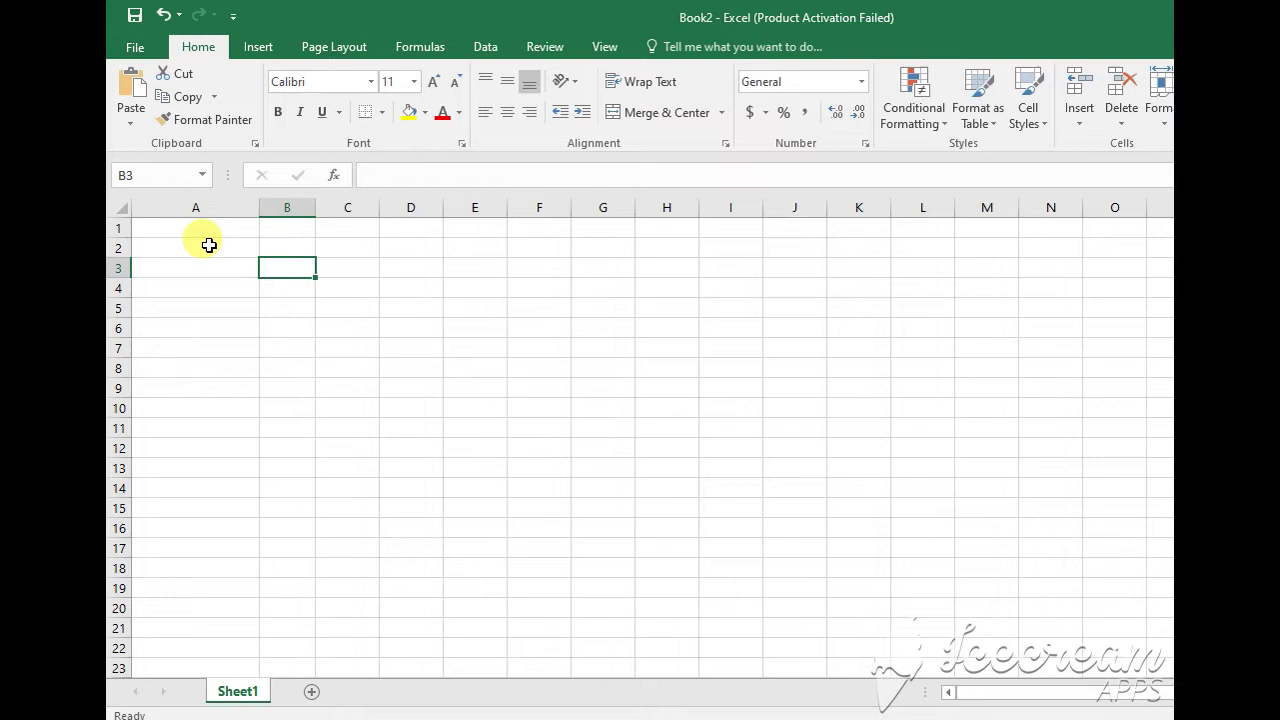
Enter the First Name and Last Name headers in A2 and B2.
click(209, 245)
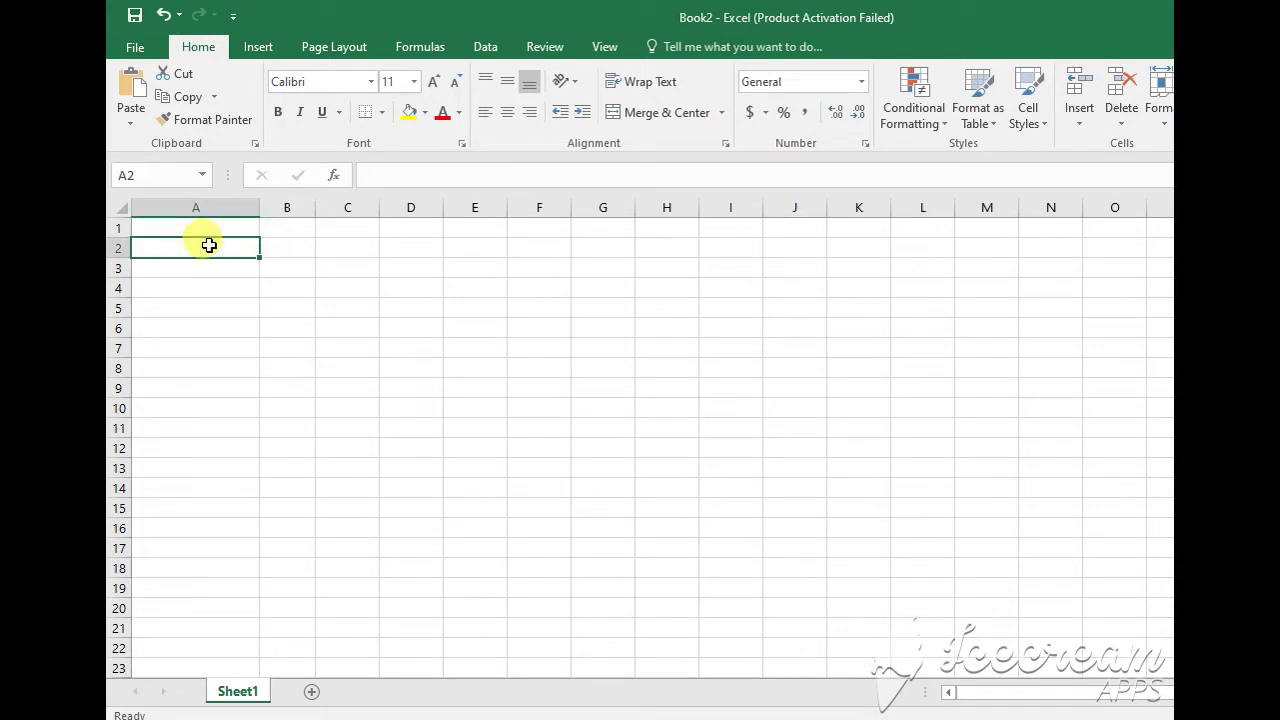
text(Fi)
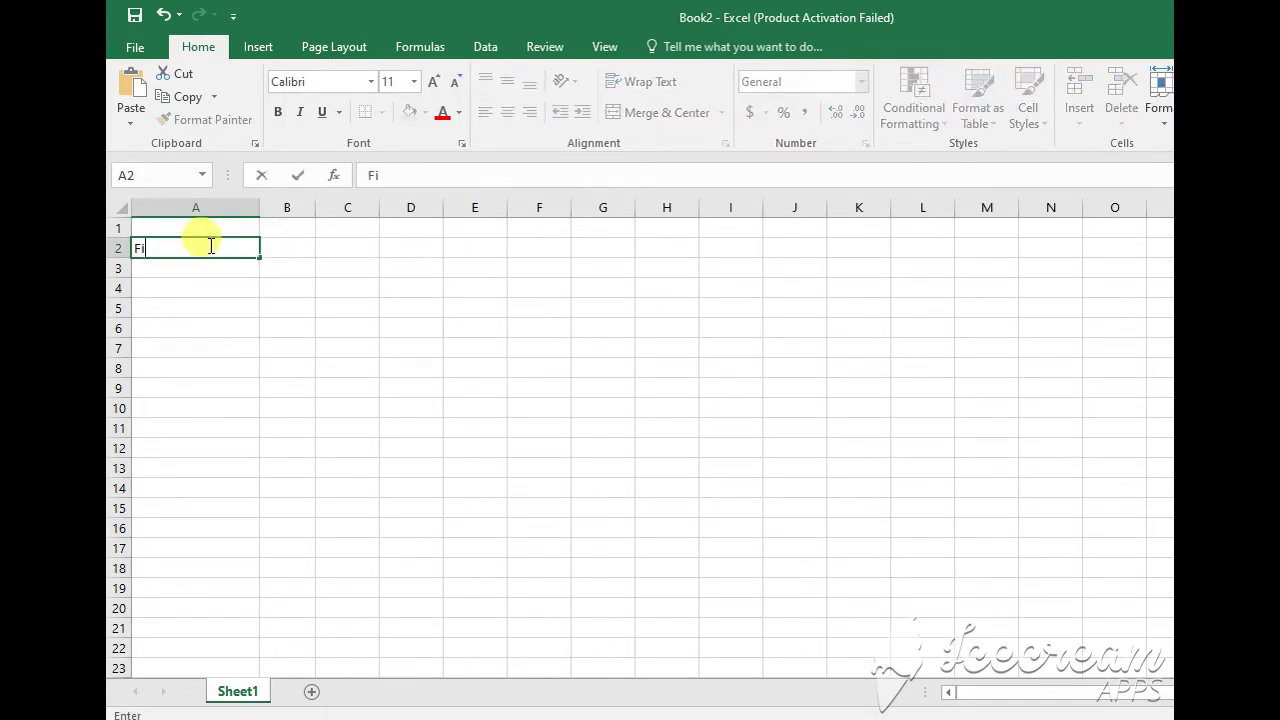
text(rst Name)
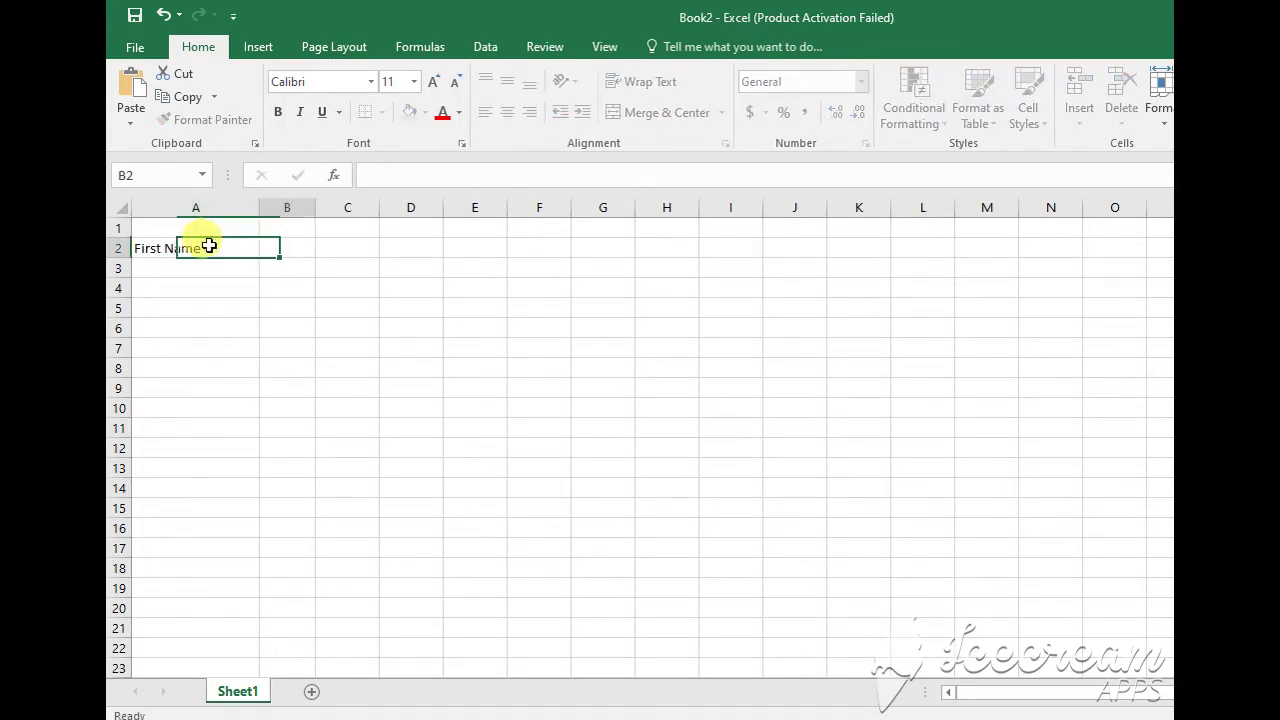
key(Tab)
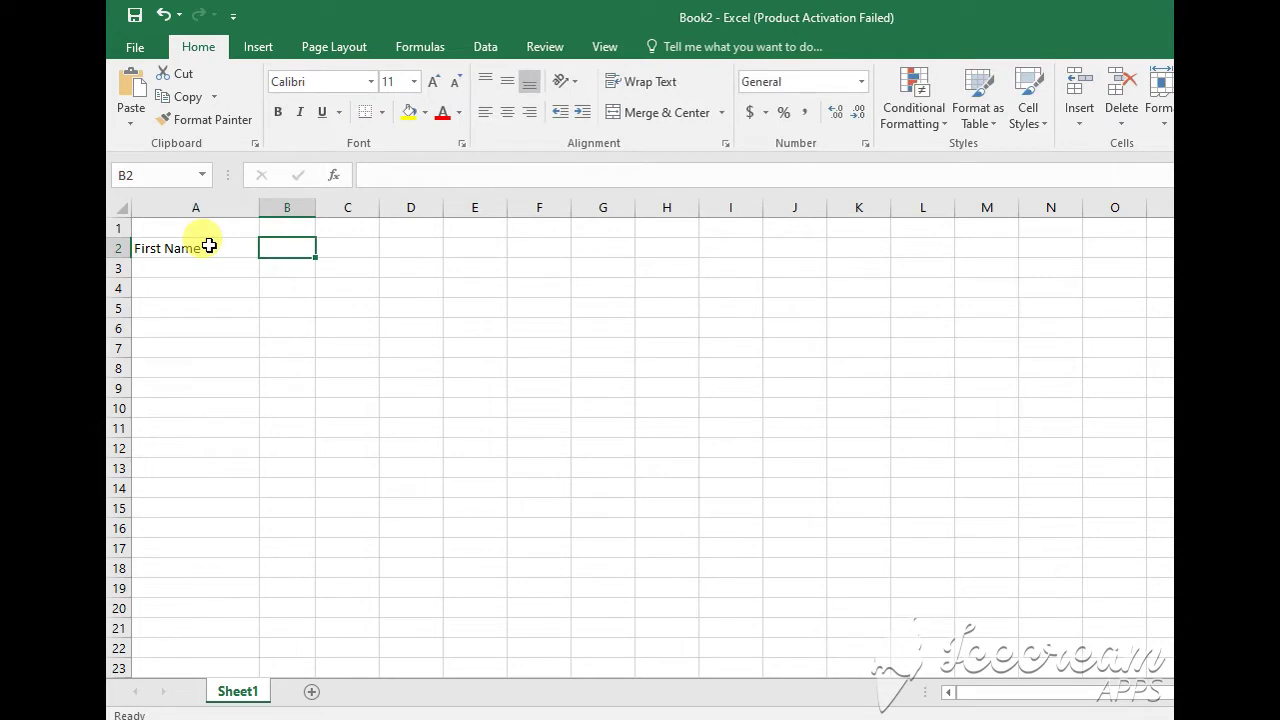
text(Last )
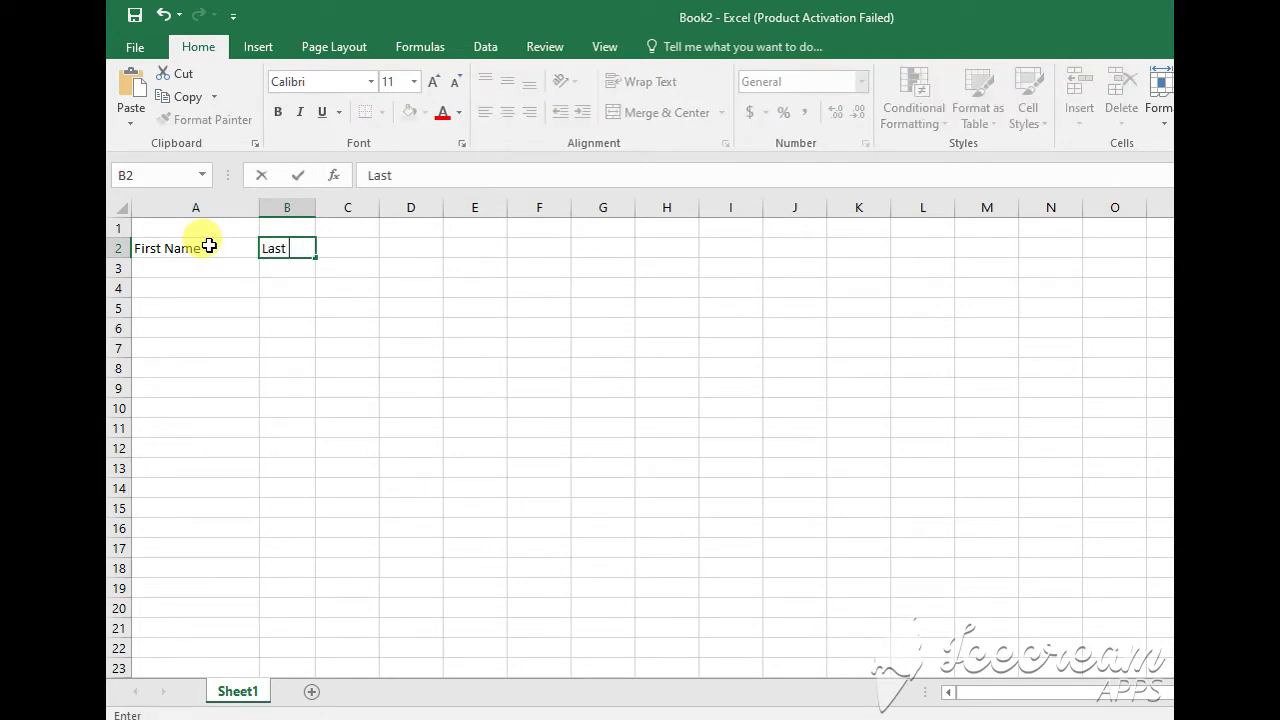
text(Name)
key(Tab)
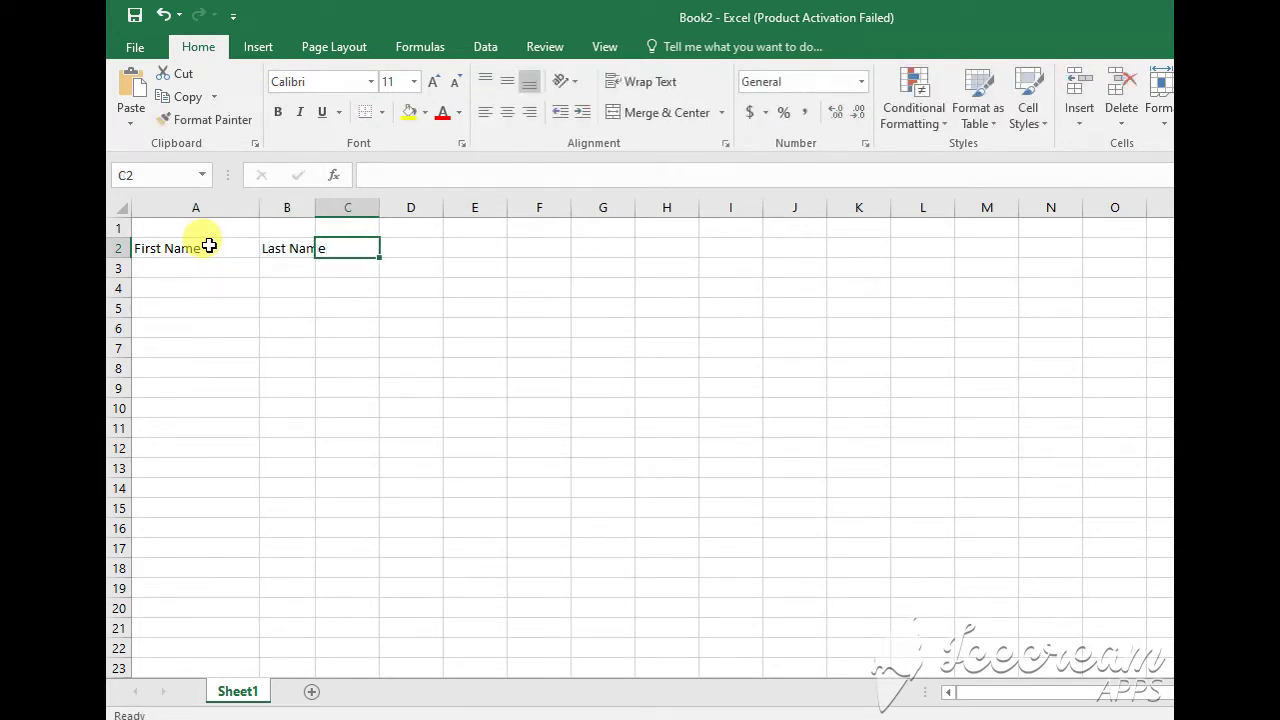
Add the Country and Zip code headers in C2 and D2, correcting the zip header's typos.
text(Cou)
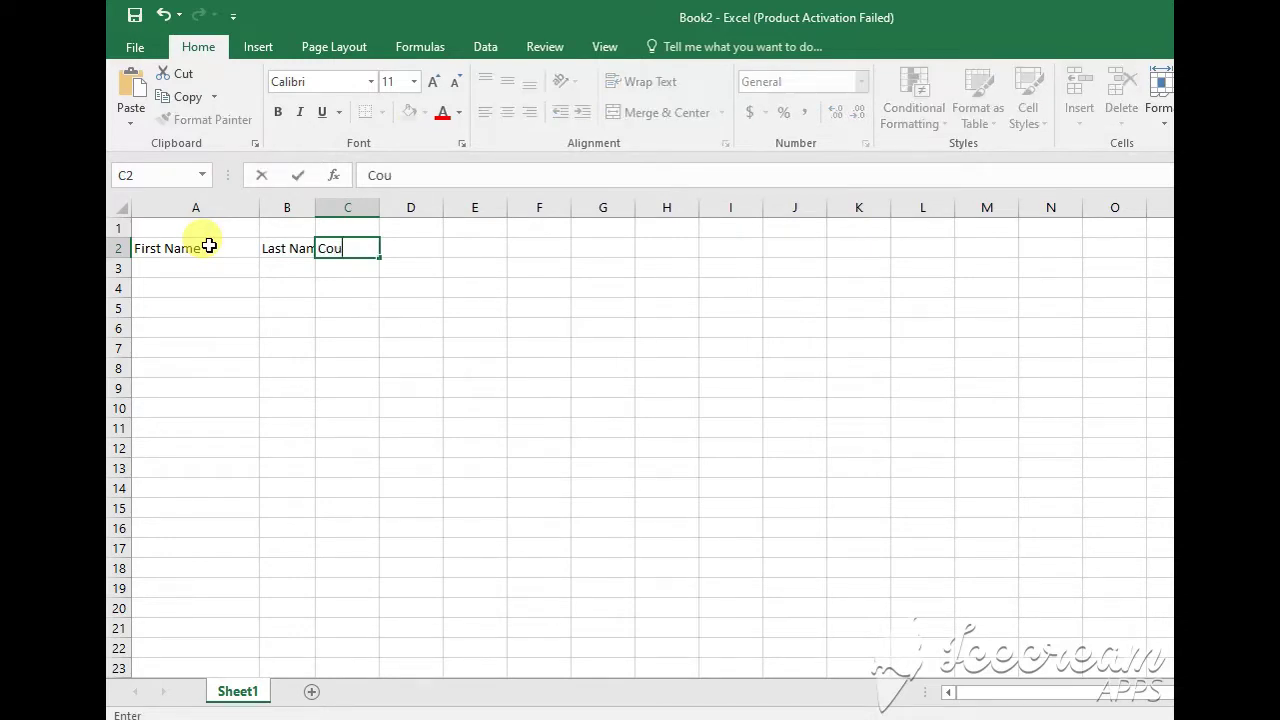
text(ntry)
key(Tab)
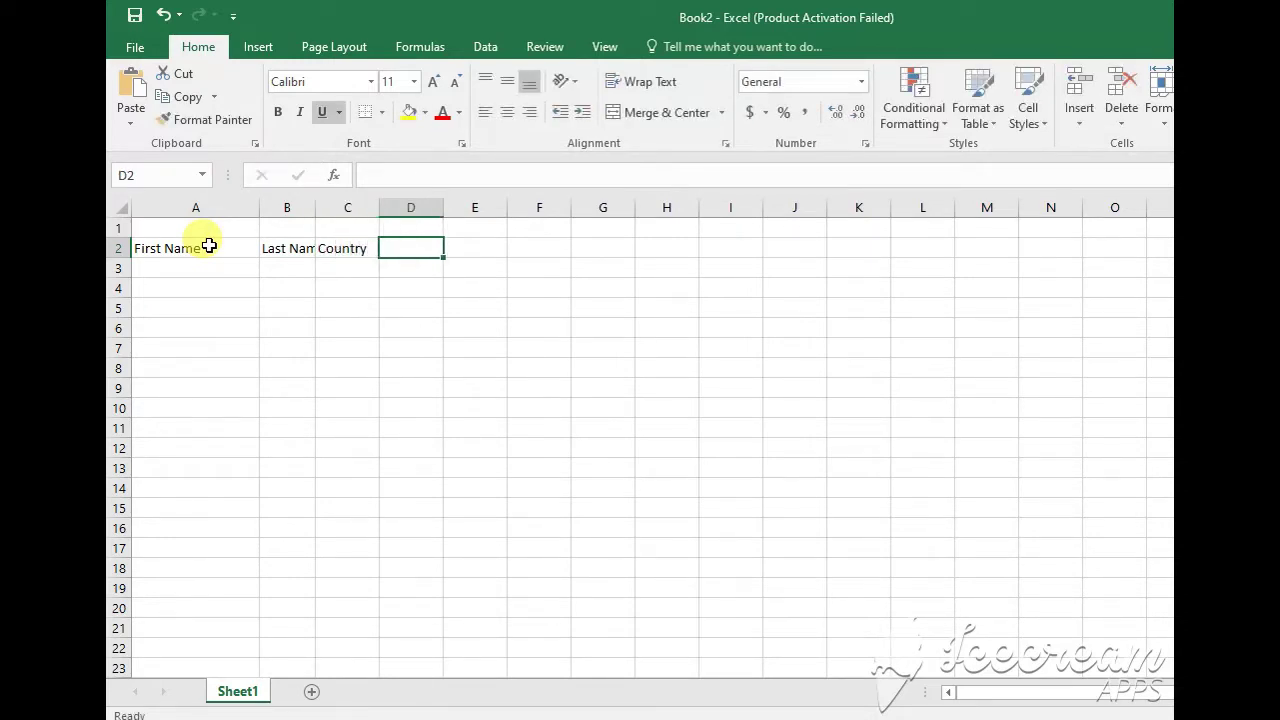
text(ZIP CO)
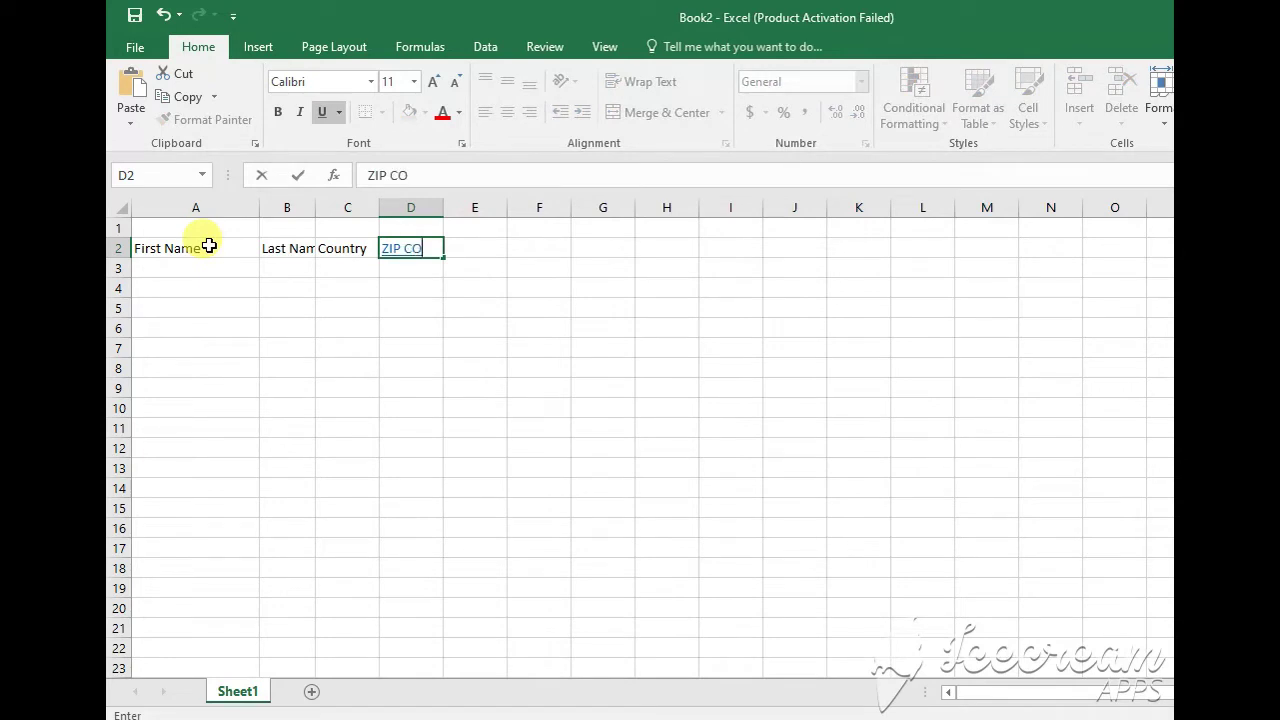
text(DE)
key(BackSpace)
key(BackSpace)
key(BackSpace)
key(BackSpace)
key(BackSpace)
key(BackSpace)
key(BackSpace)
text(Zip)
text( coe)
key(BackSpace)
text(de)
key(BackSpace)
key(BackSpace)
key(BackSpace)
key(BackSpace)
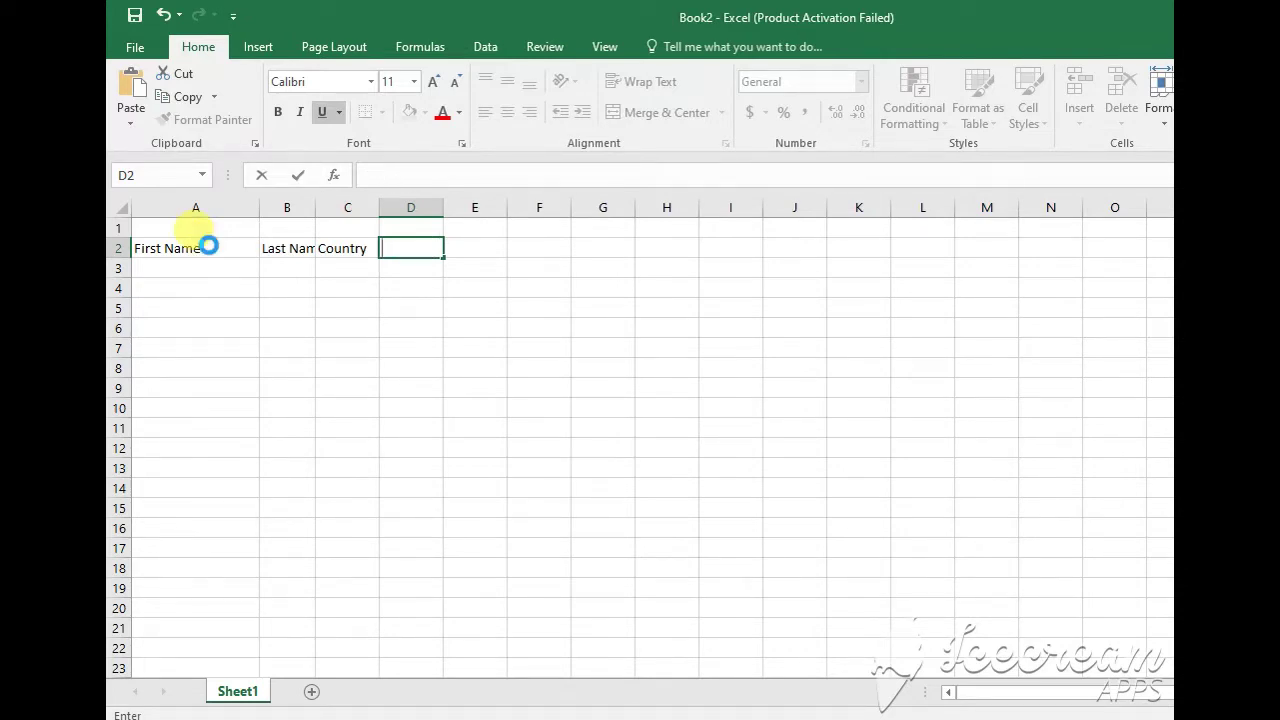
text(Z)
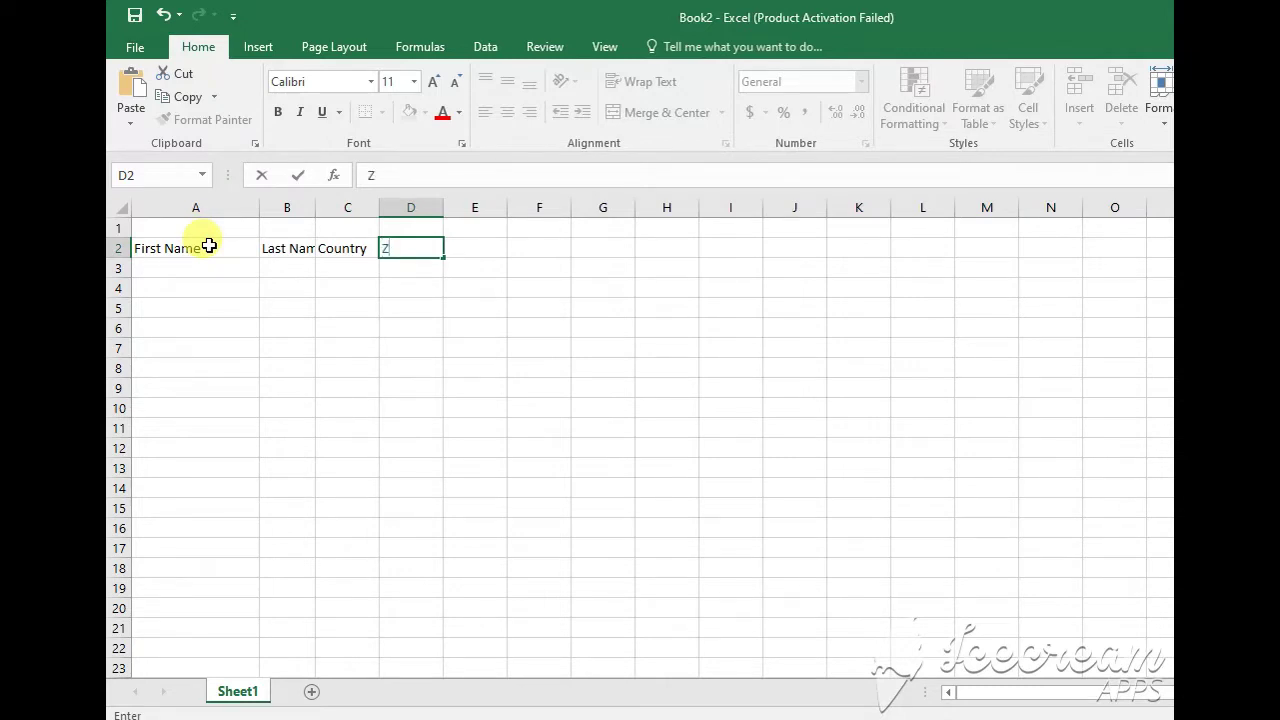
text(ip code)
key(Tab)
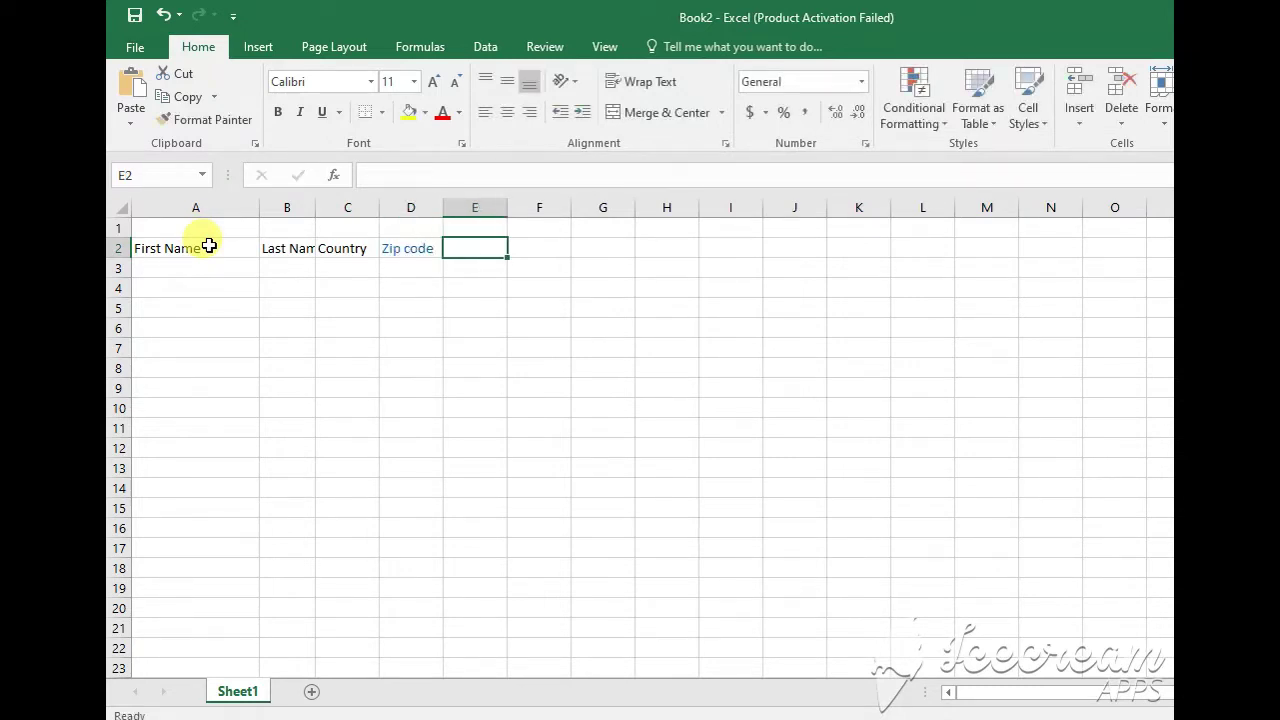
key(Left)
key(Left)
key(Left)
key(Left)
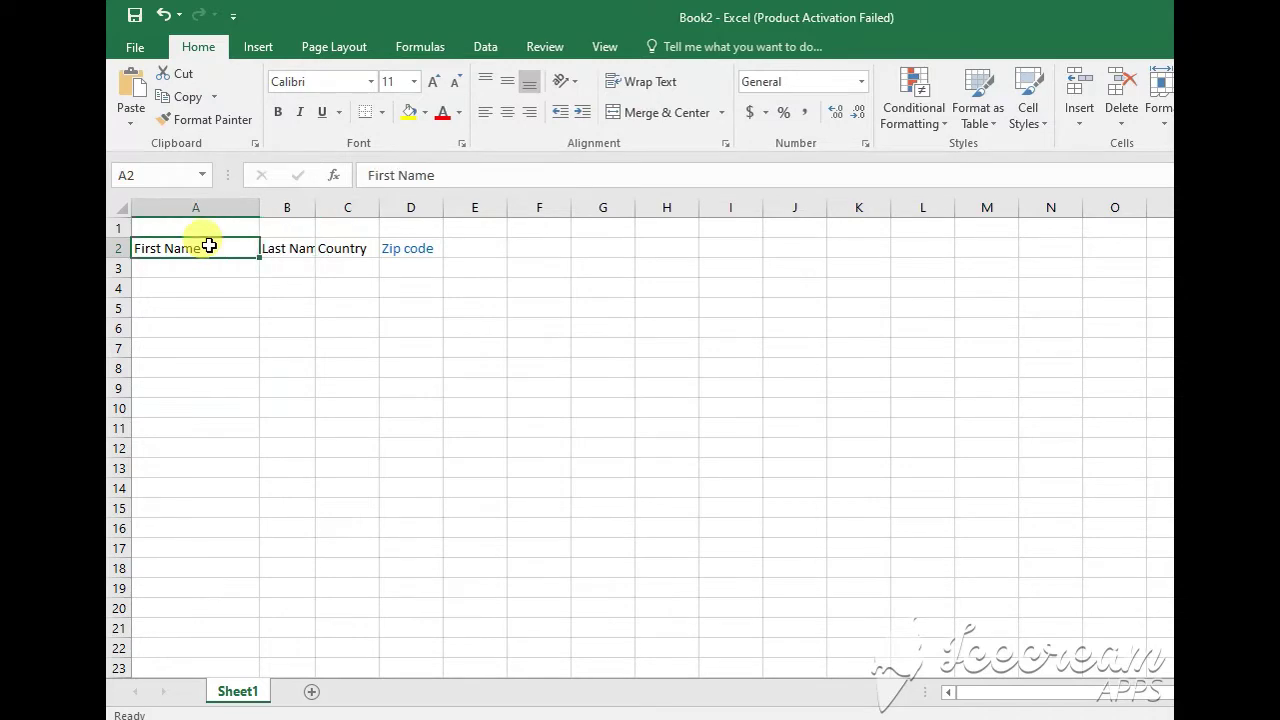
Put the first record's first name alone in A3, replacing the mistyped full name.
key(Down)
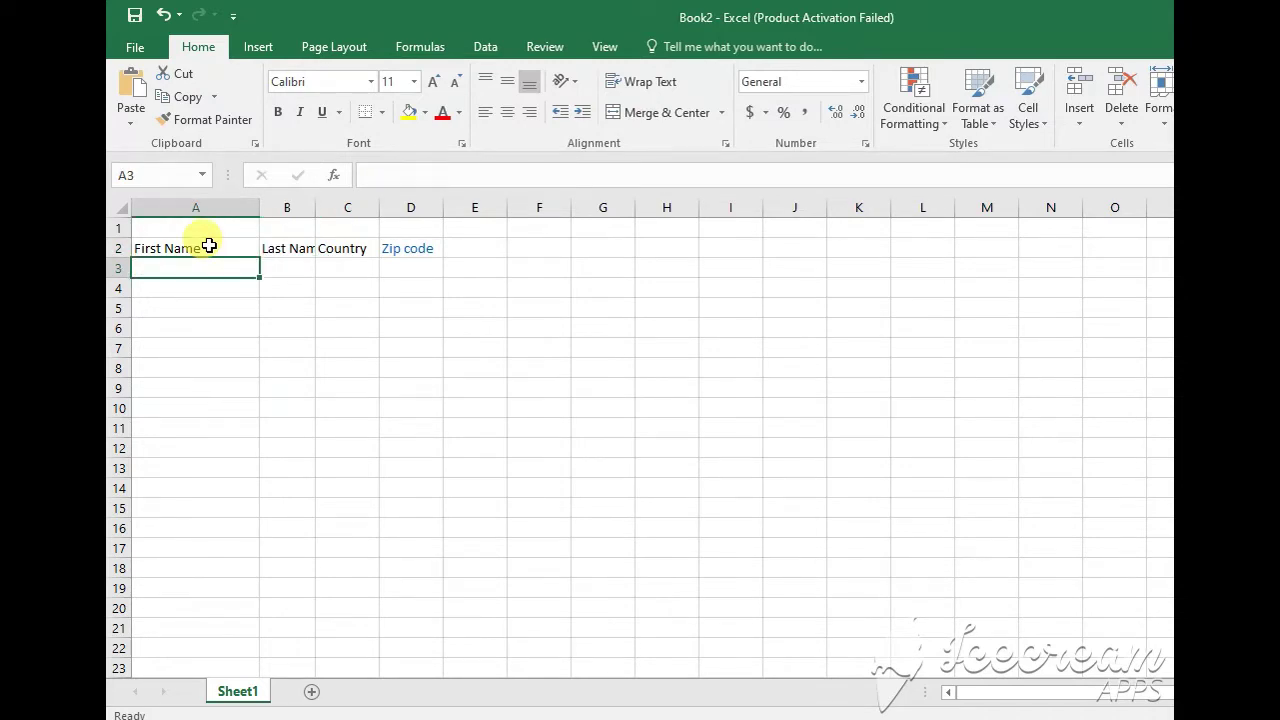
text(jo)
key(BackSpace)
key(BackSpace)
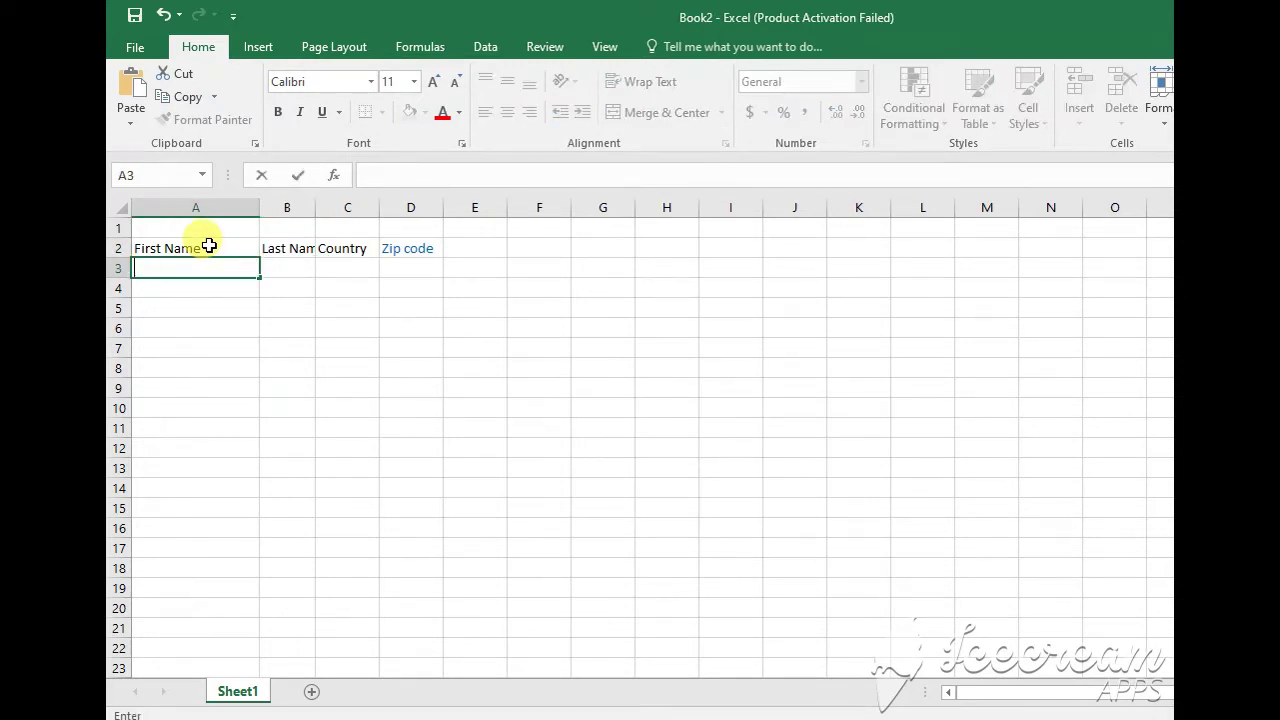
text(James )
text(benne)
key(BackSpace)
key(BackSpace)
key(BackSpace)
key(BackSpace)
text(Ber)
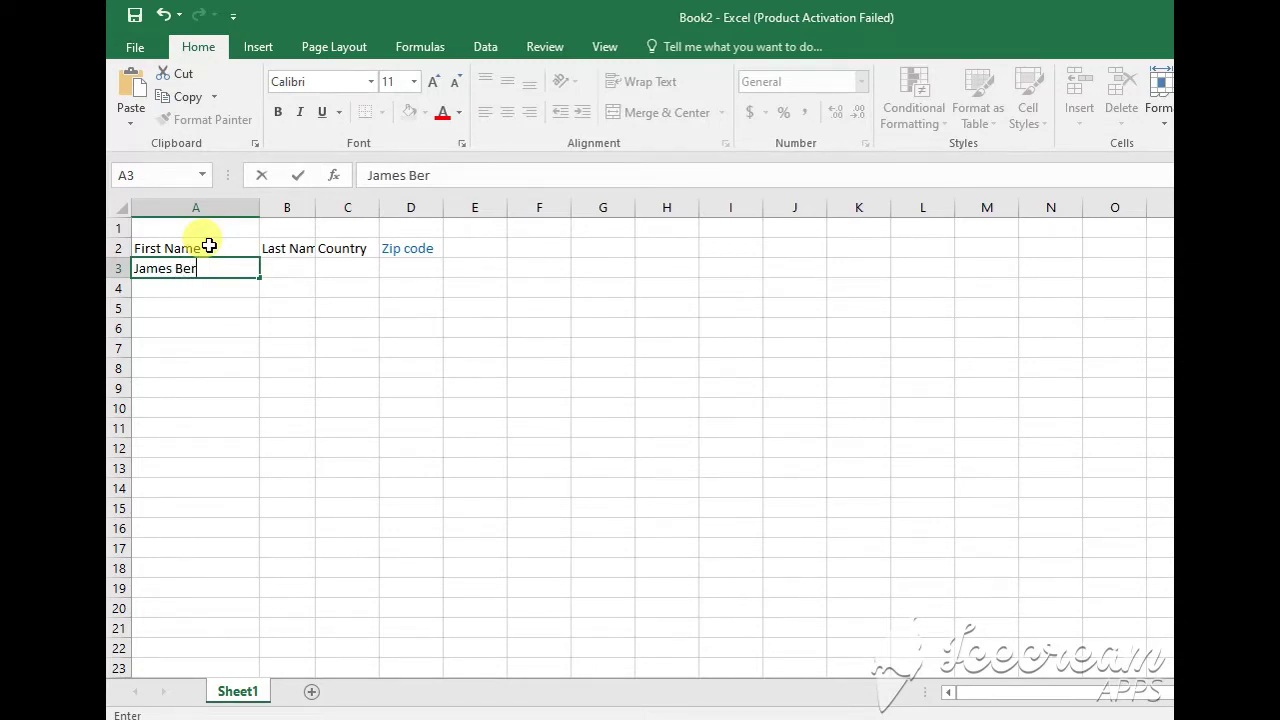
text(nard)
key(Tab)
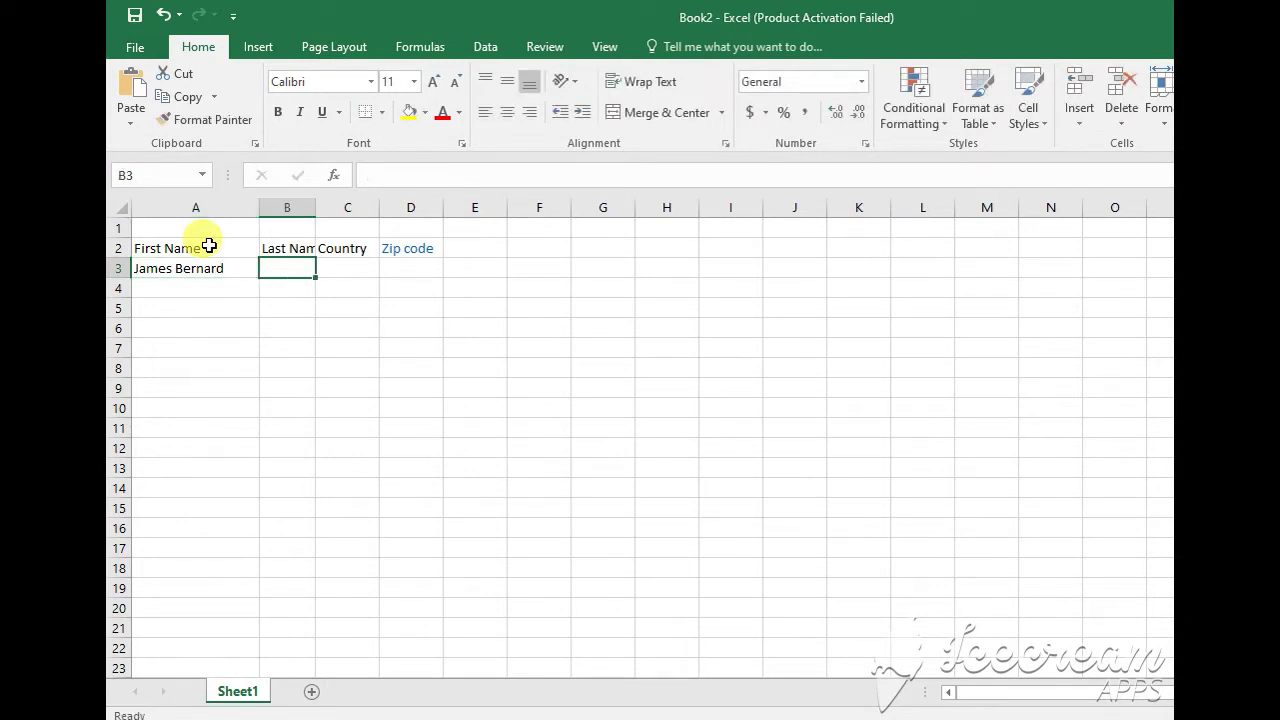
key(Left)
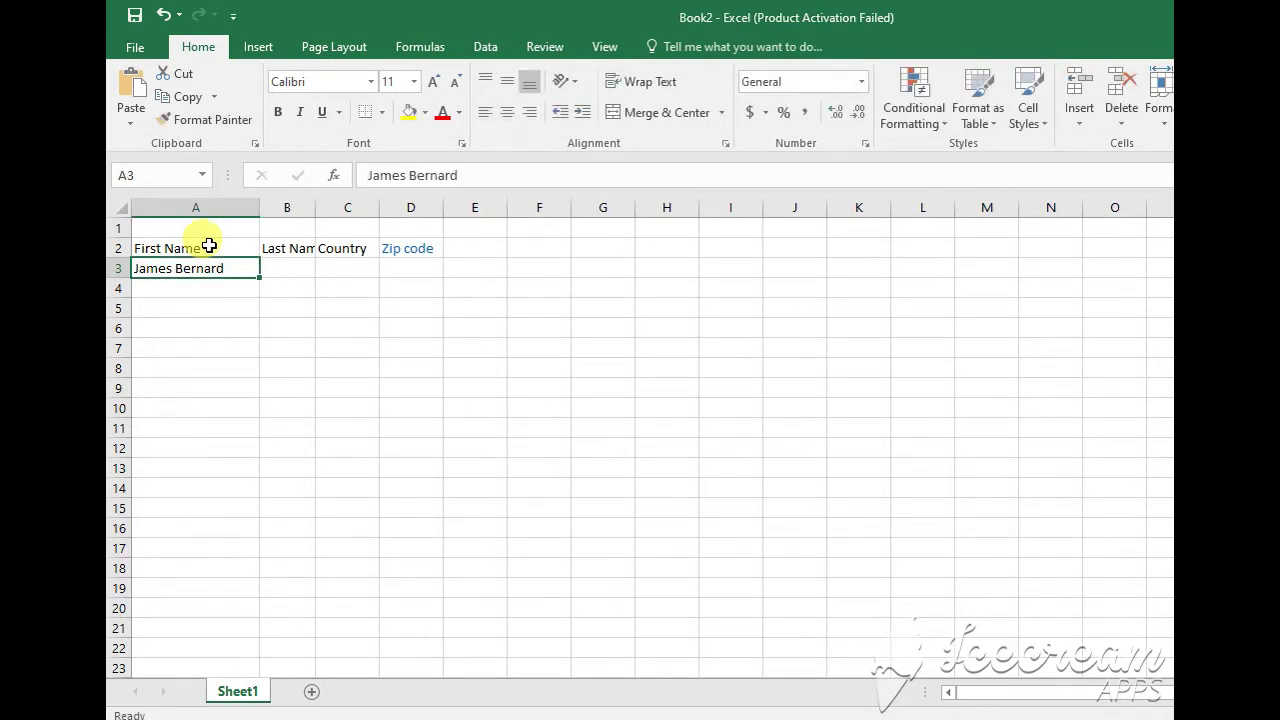
key(BackSpace)
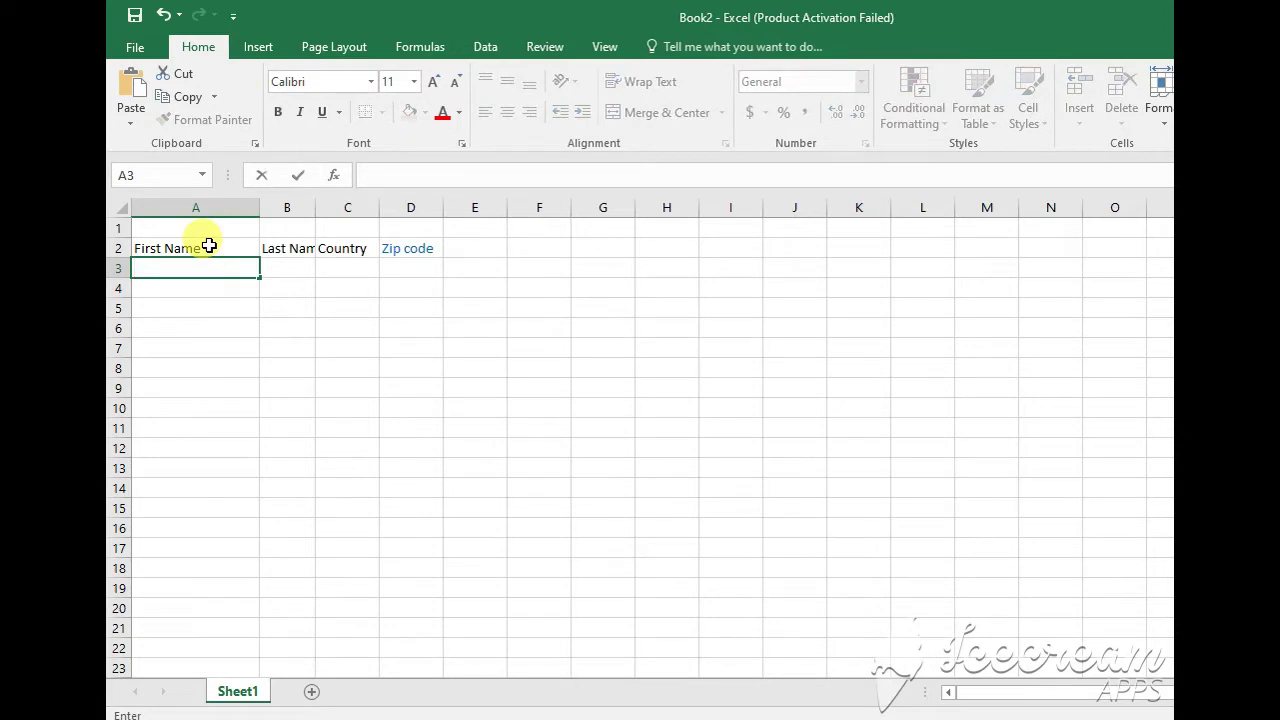
text(James)
key(Tab)
Enter the first record's last name in B3 and US as its country in C3.
text(B)
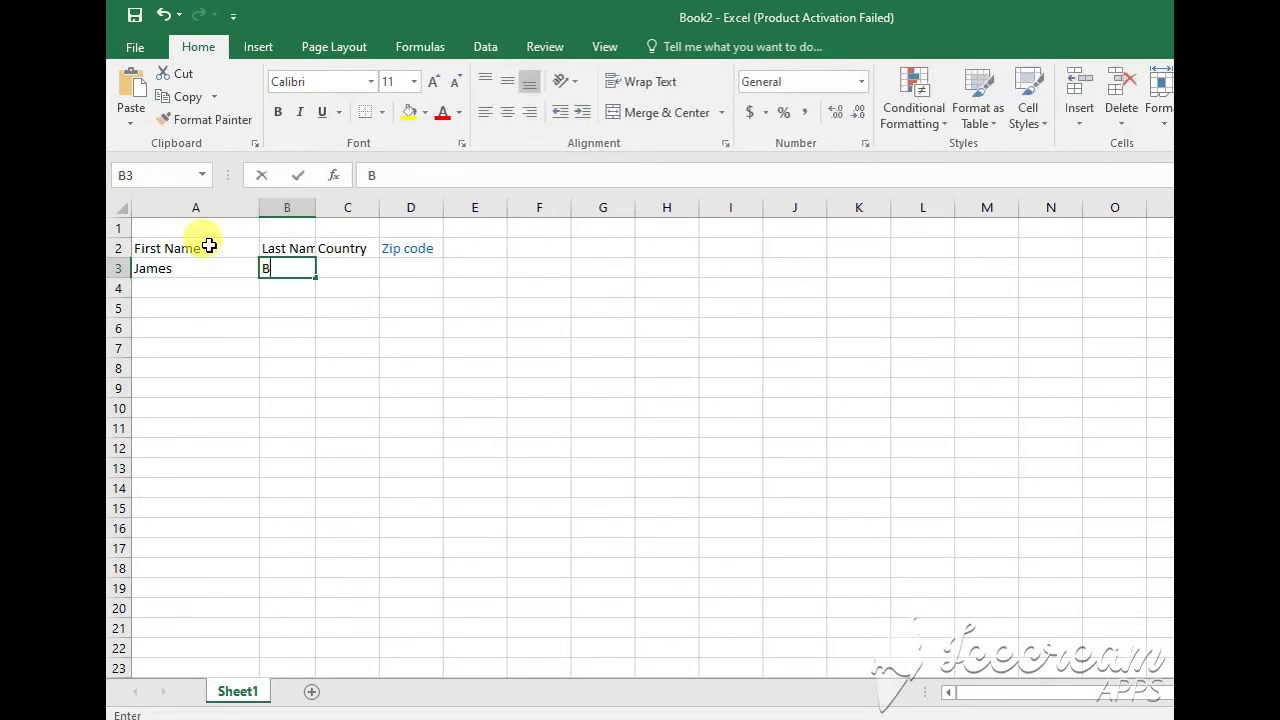
text(erbar)
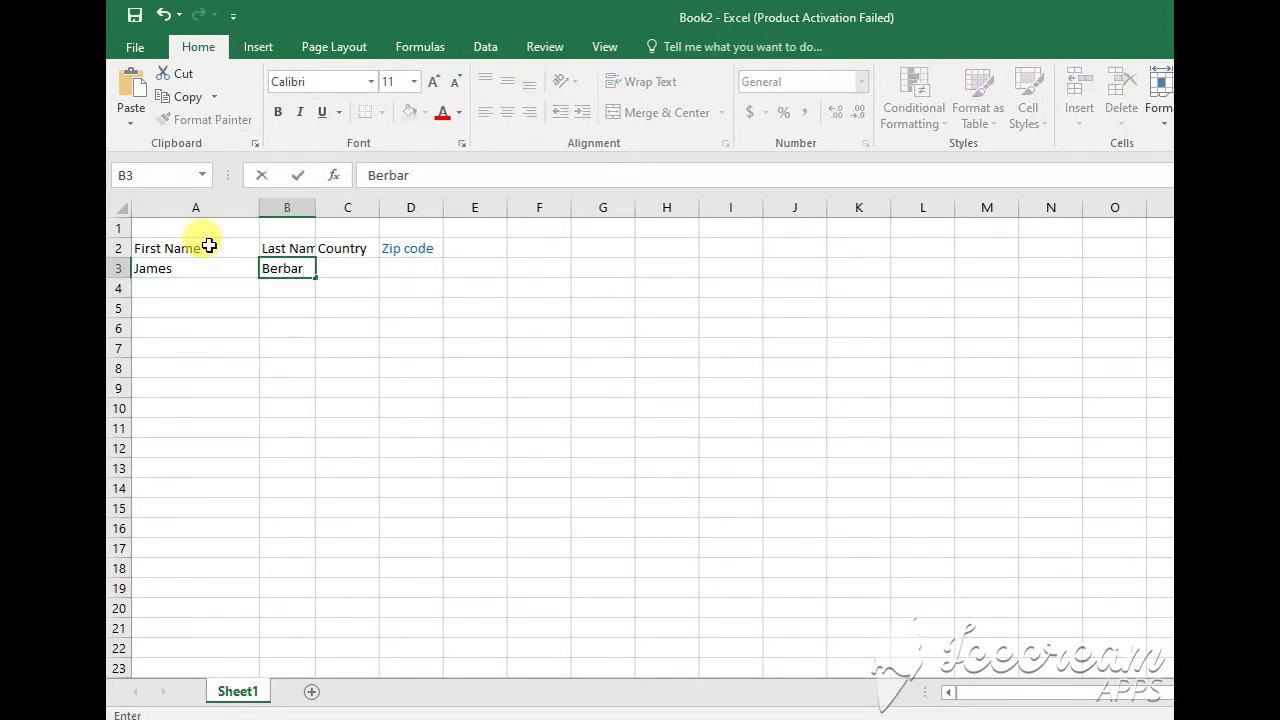
key(BackSpace)
key(BackSpace)
key(BackSpace)
text(nard)
key(ctrl+Return)
key(Tab)
text(u)
key(BackSpace)
text(u)
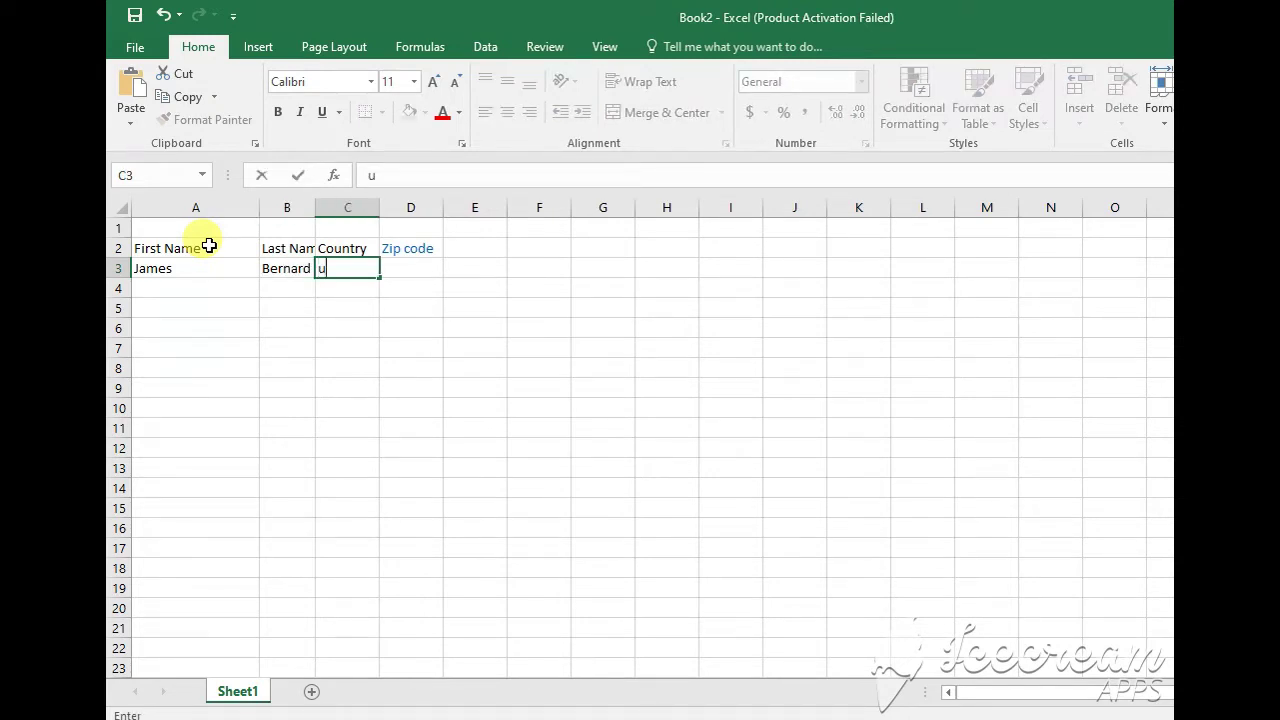
key(BackSpace)
text(U)
text(S)
key(Tab)
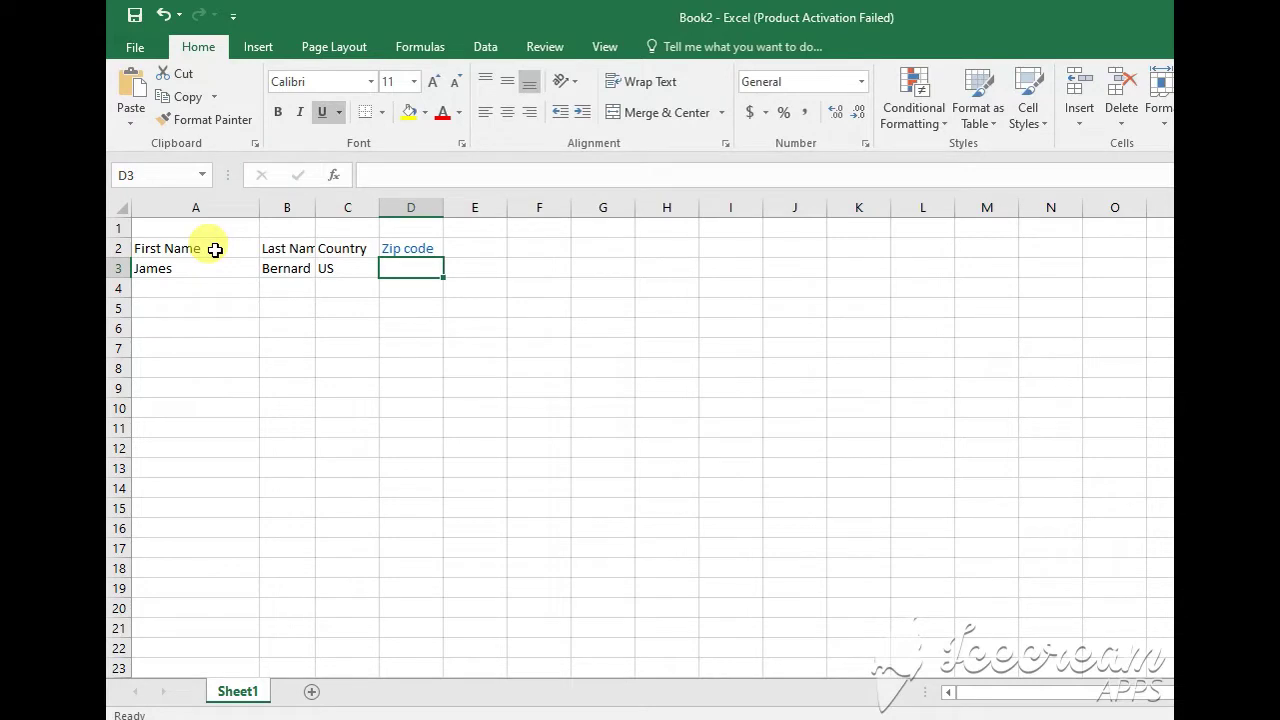
Enter zip code 100120 in D3 and move to row 4 for the next record.
key(End)
key(End)
key(Down)
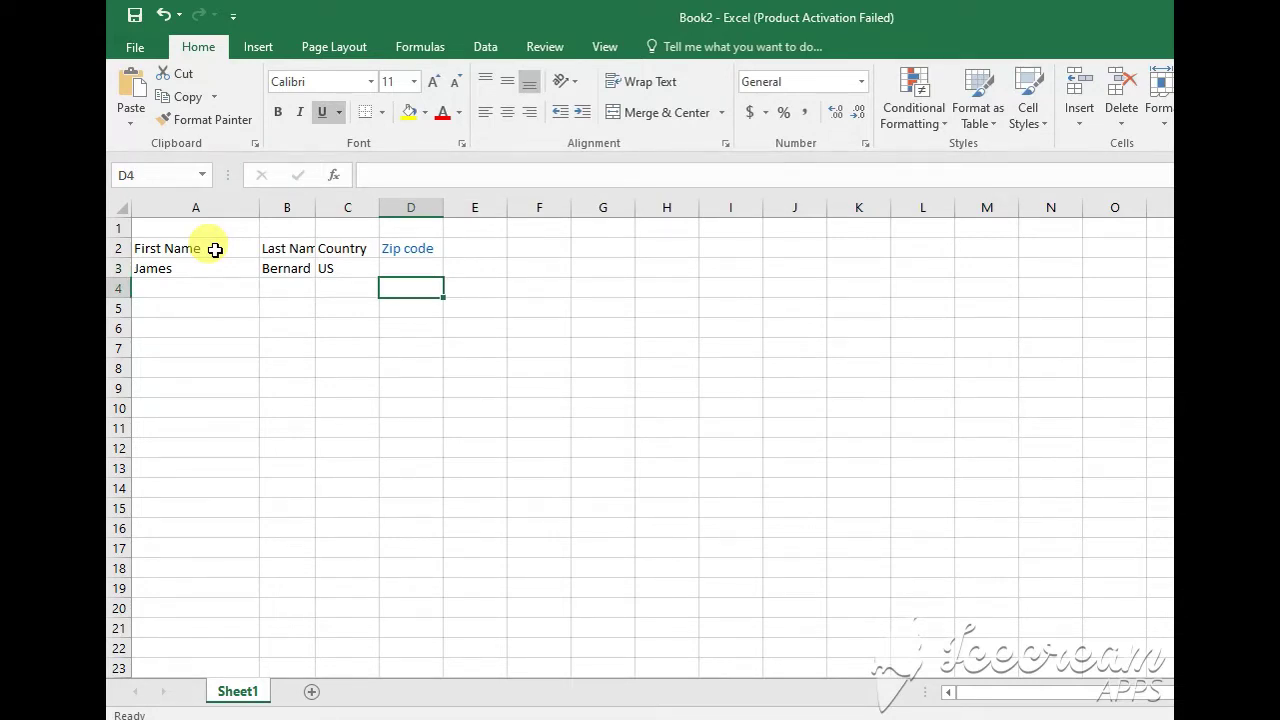
key(Up)
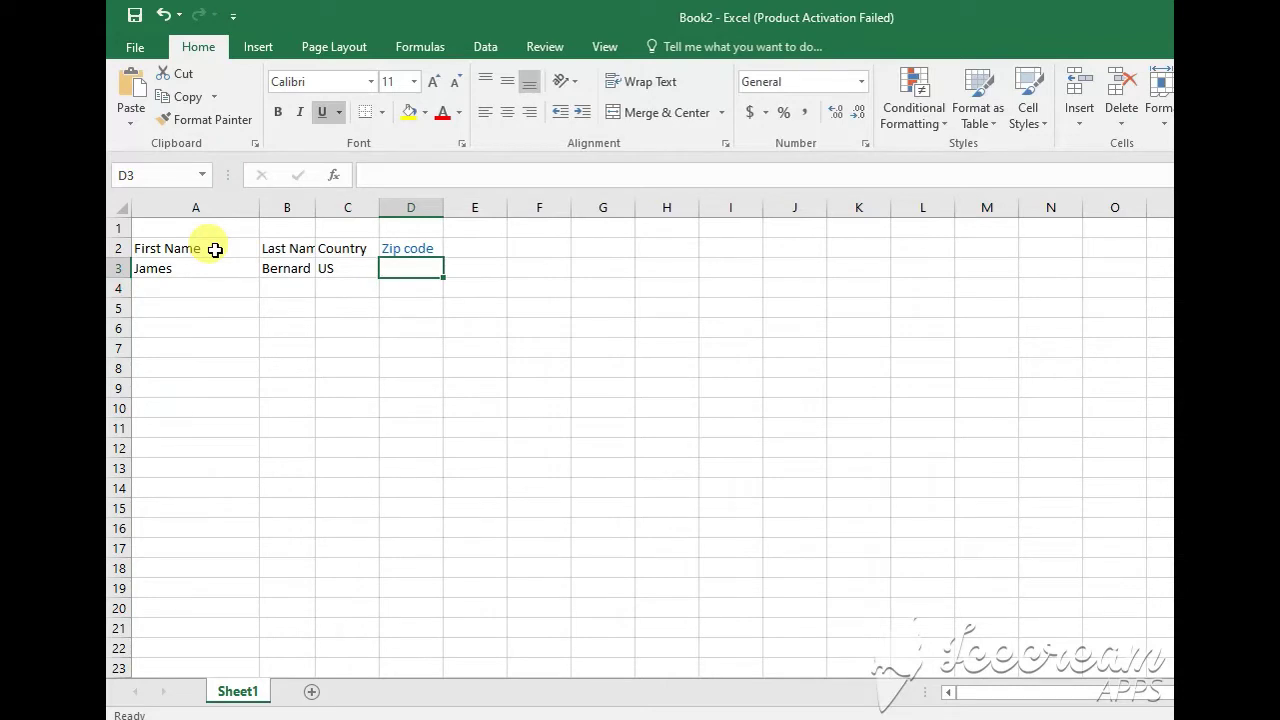
text(100120)
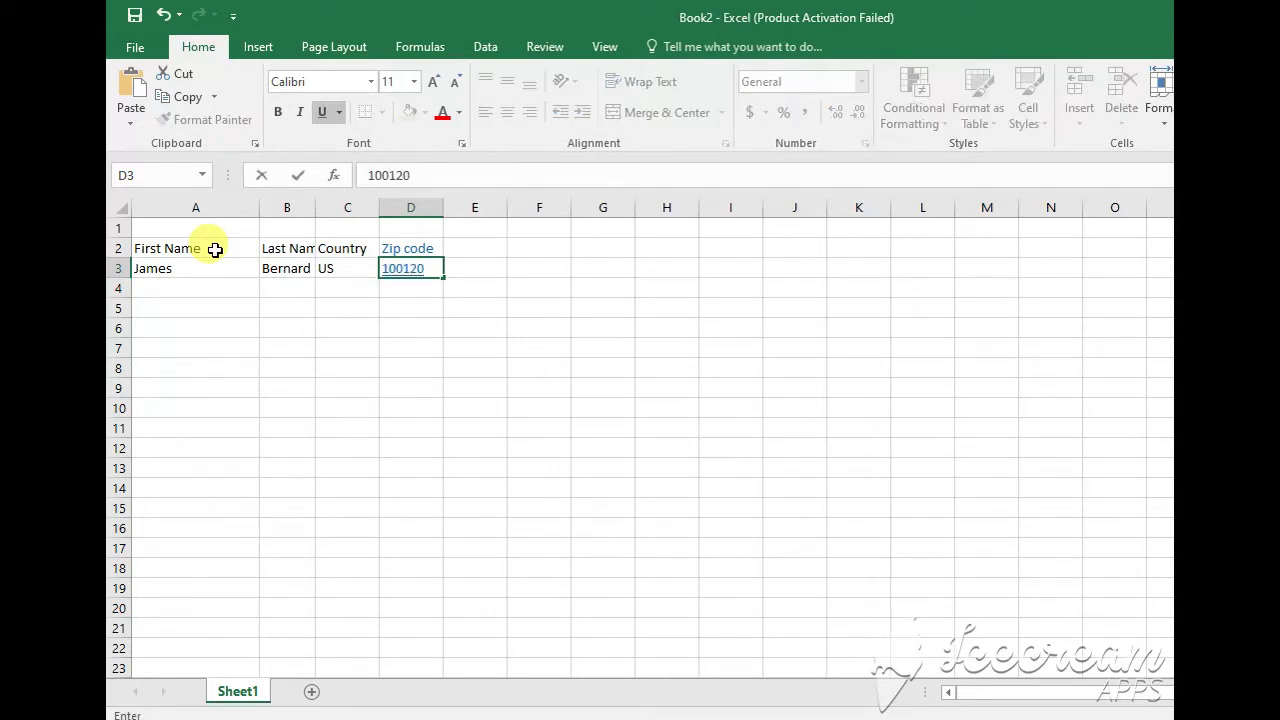
key(Return)
key(Up)
key(Left)
key(Left)
key(Left)
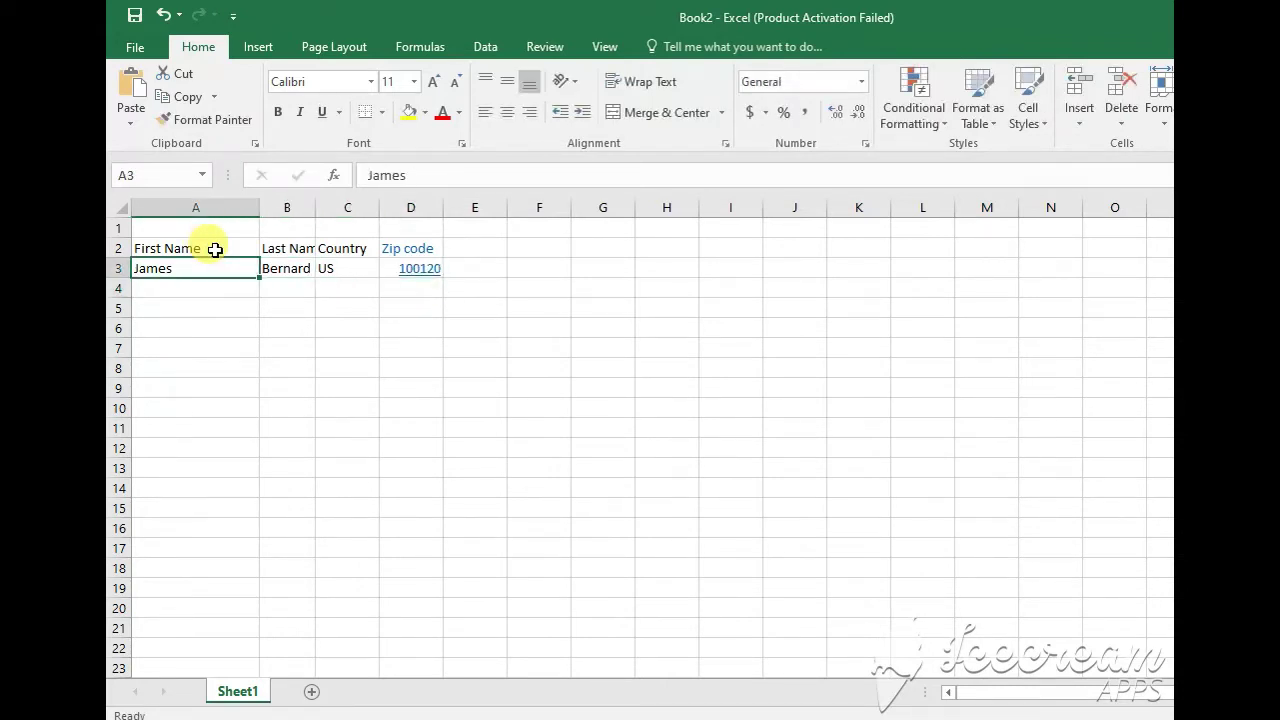
key(Down)
Fill row 4 with a first and last name, country Canada and zip 520165.
text(B)
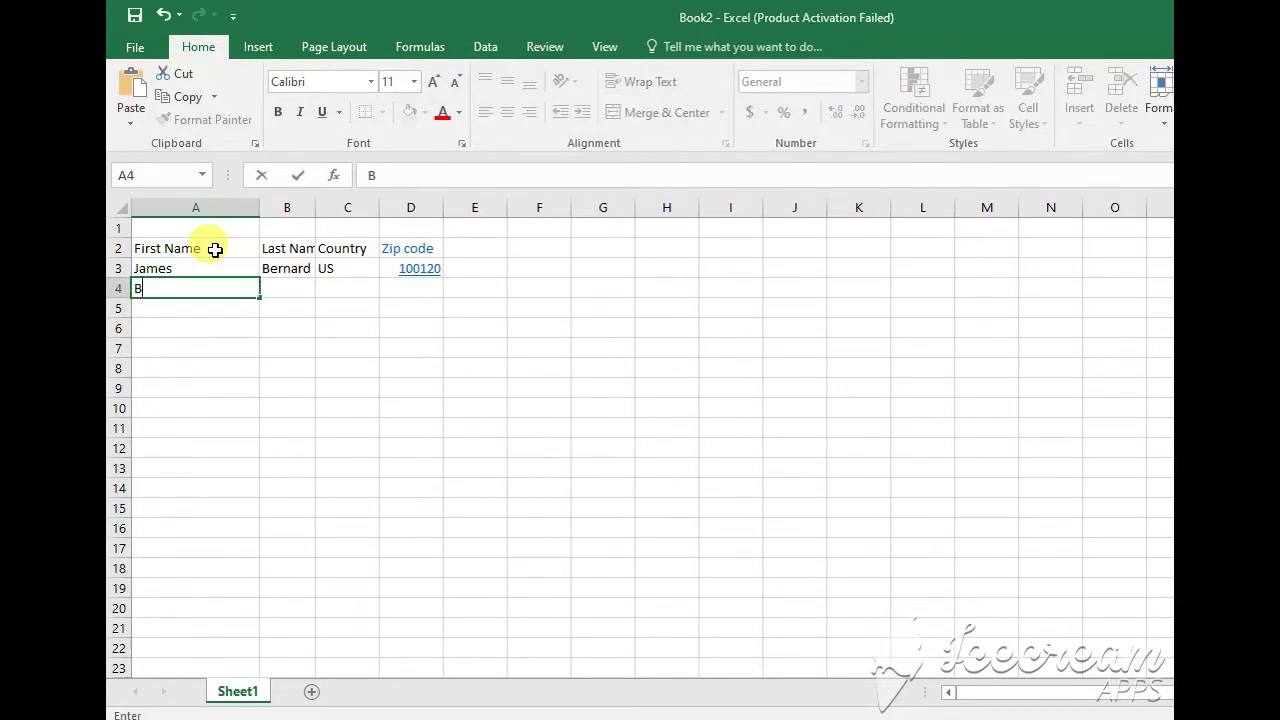
text(ret)
key(Tab)
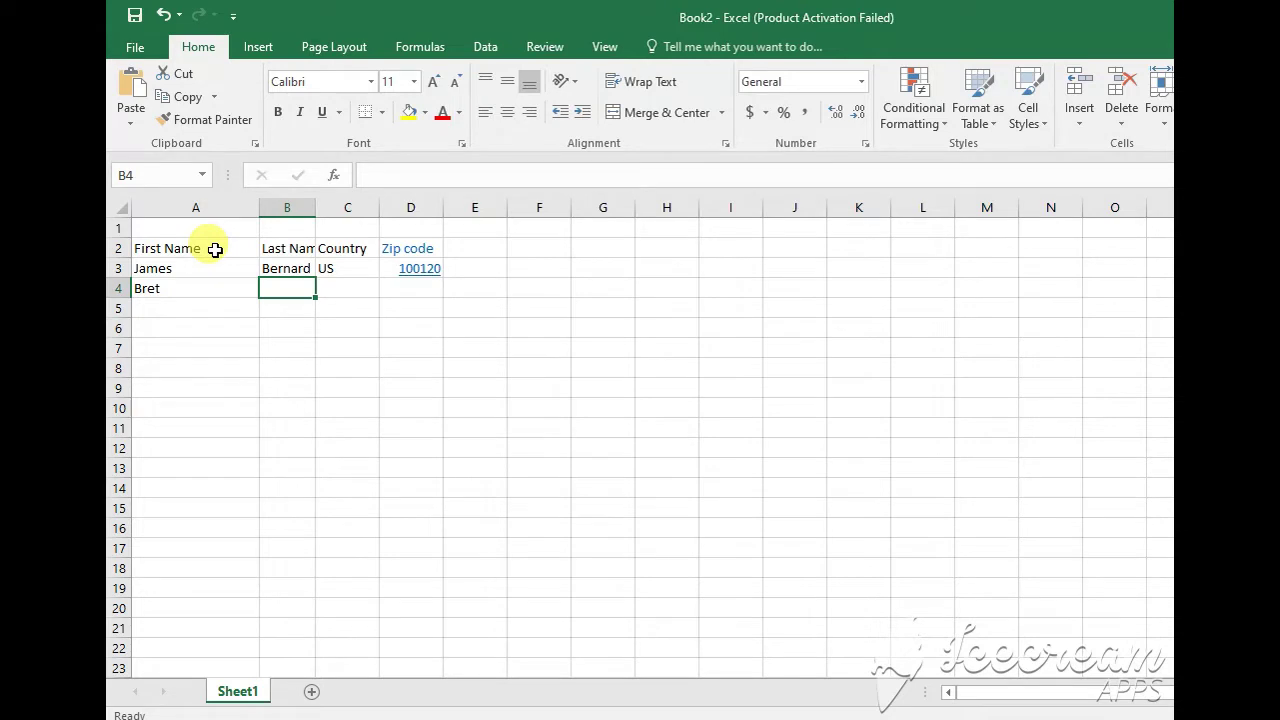
text(C)
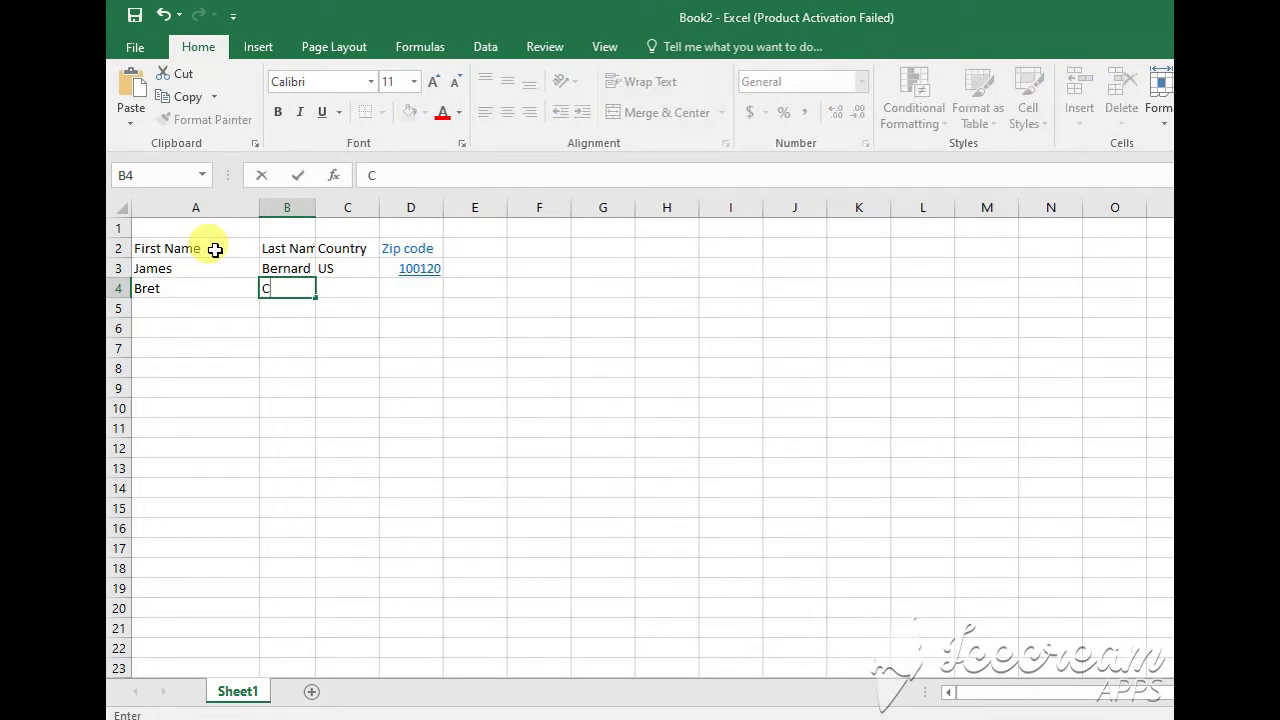
text(arri)
text(e)
key(Tab)
text(C)
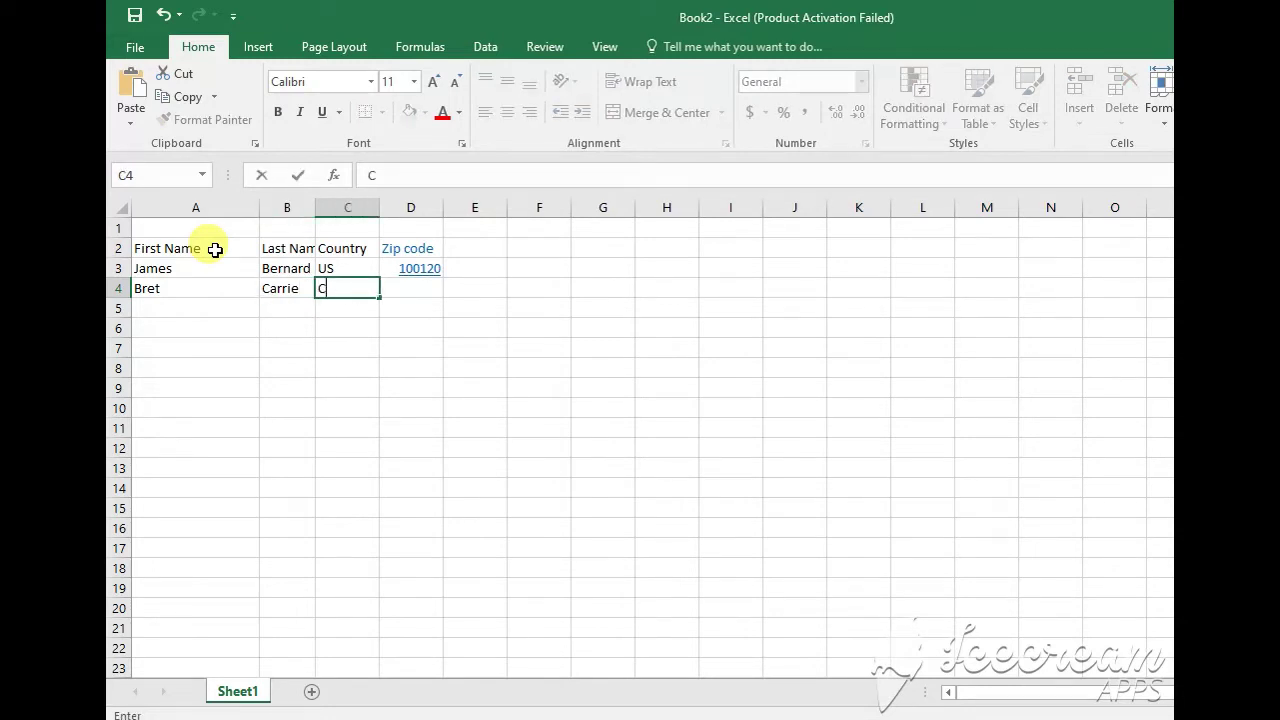
text(anada)
key(Tab)
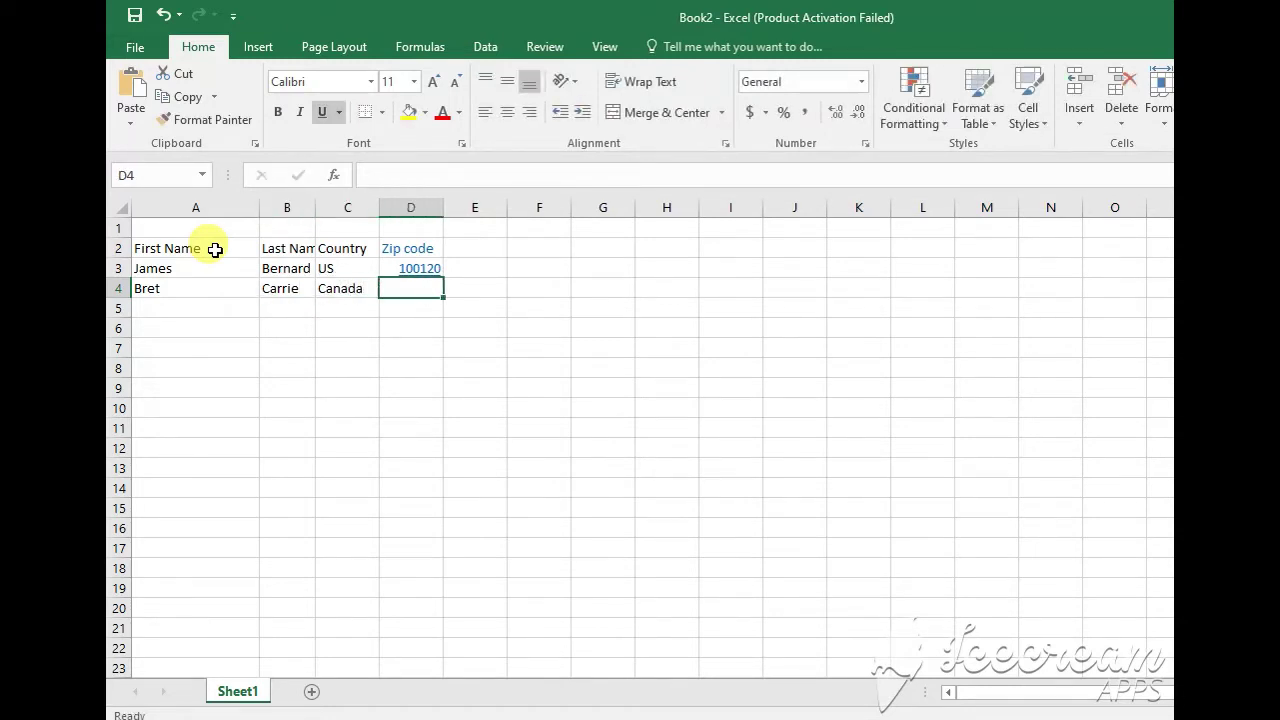
text(520165)
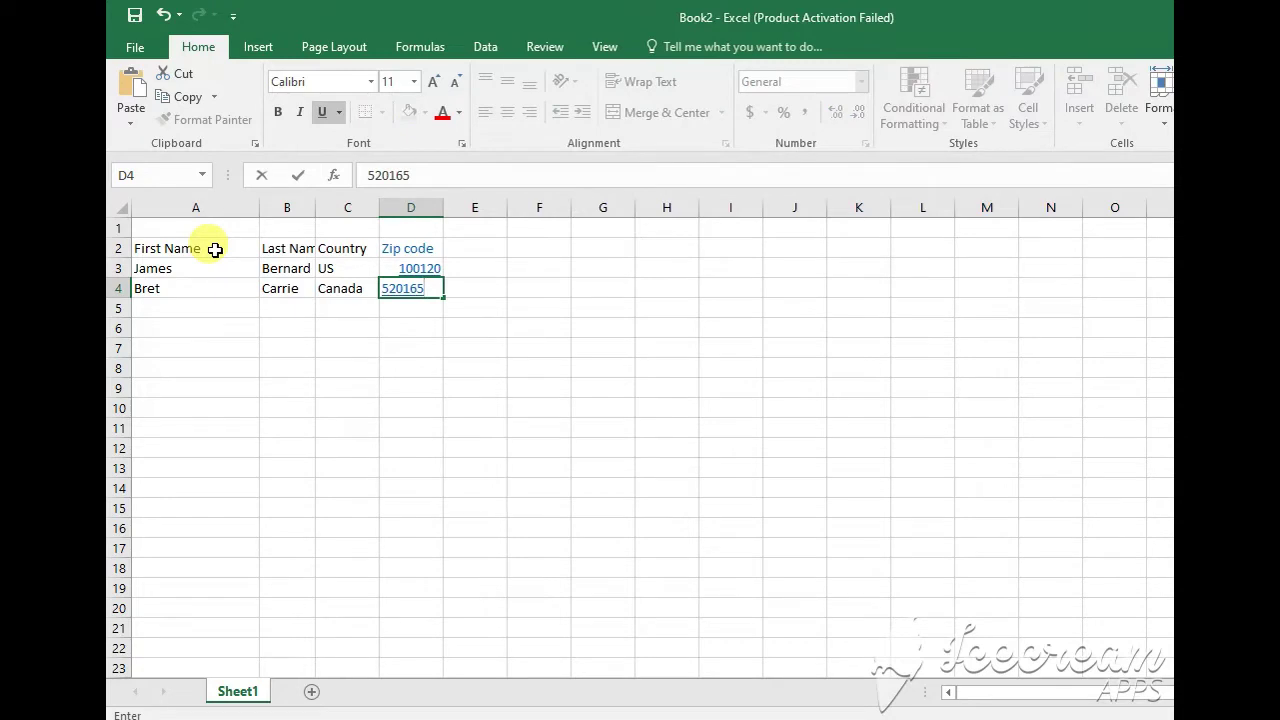
key(Tab)
key(Return)
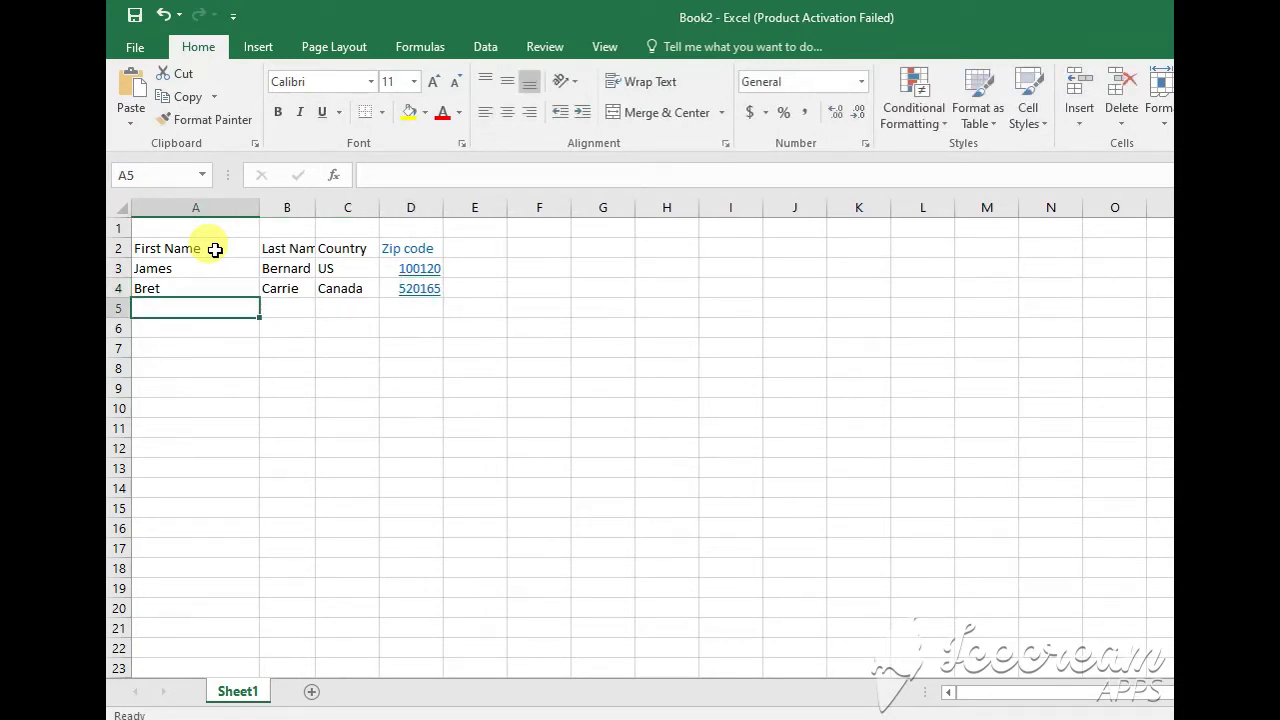
Fill row 5 with a first and last name, country Australia and zip 120145.
text(H)
key(BackSpace)
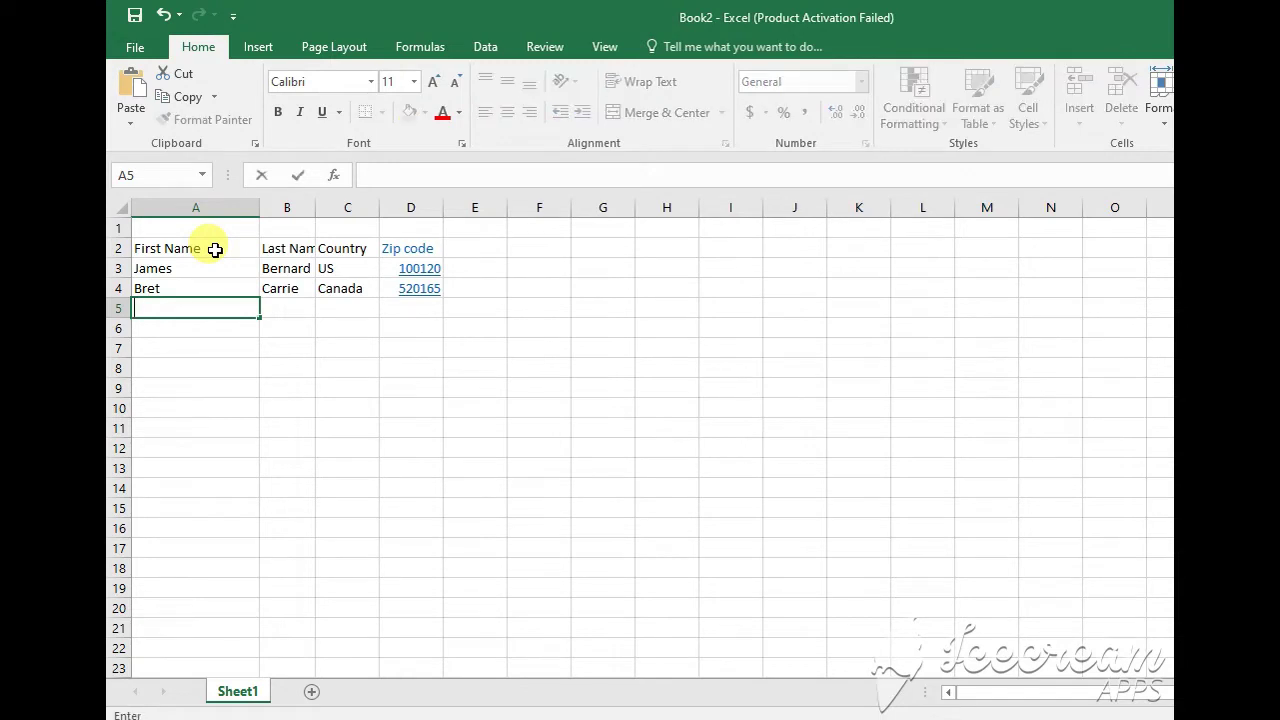
text(John)
key(ctrl+Return)
key(Tab)
text(R)
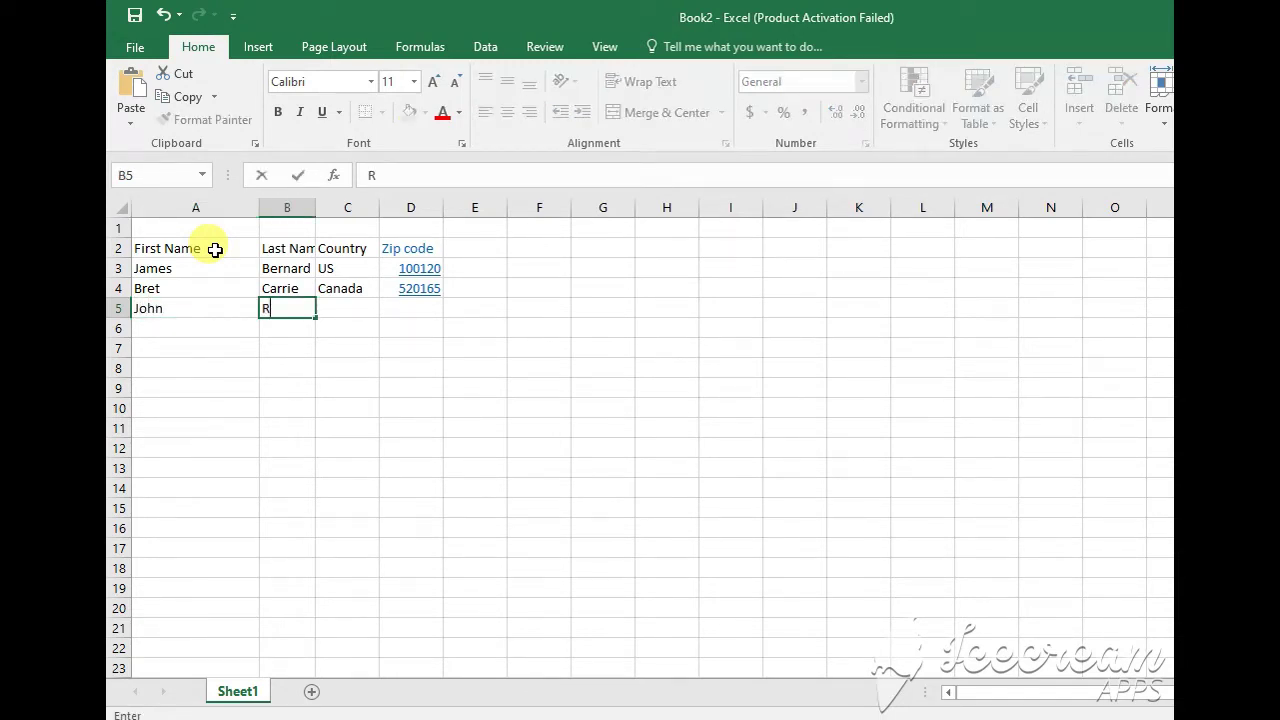
text(ona)
key(Tab)
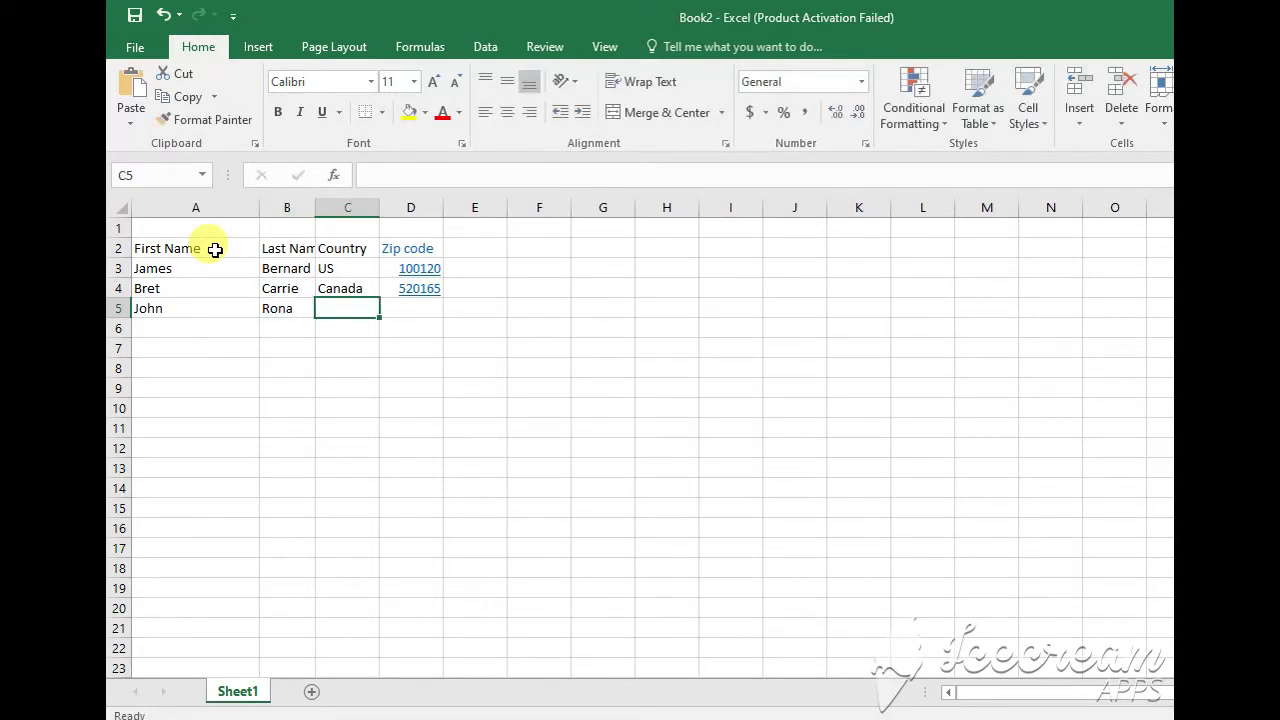
text(Austra)
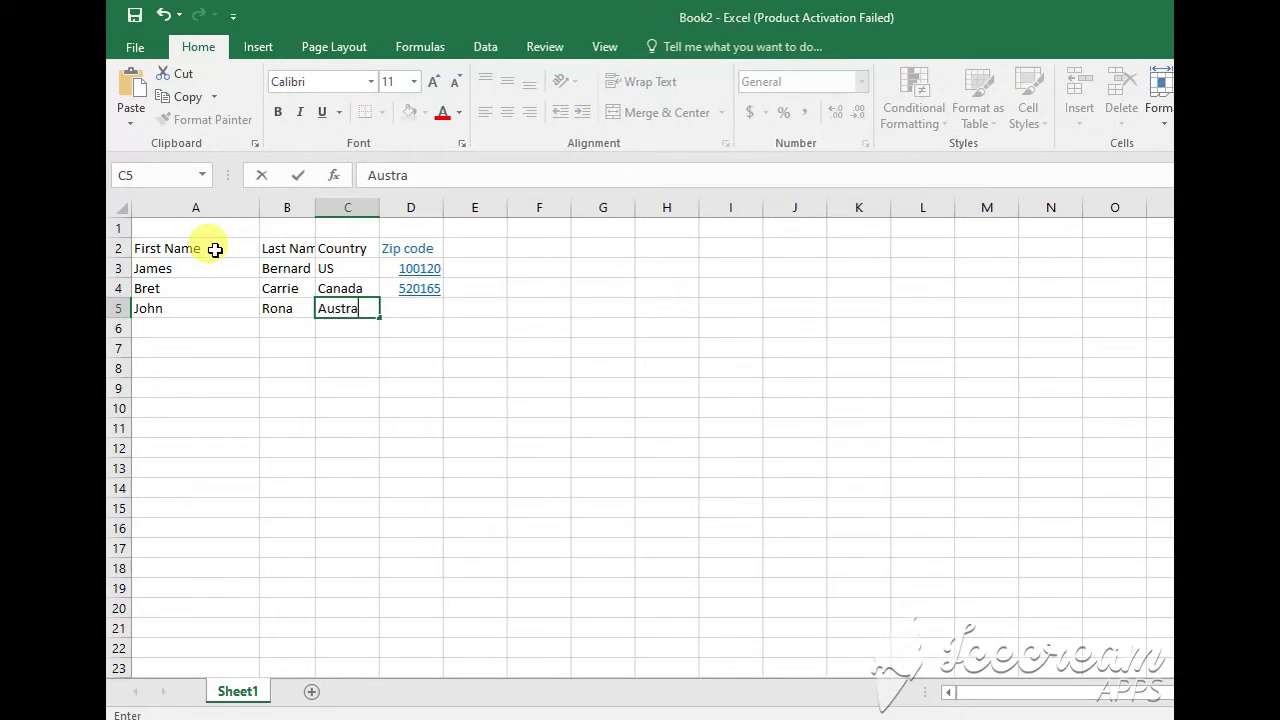
text(lia)
key(Tab)
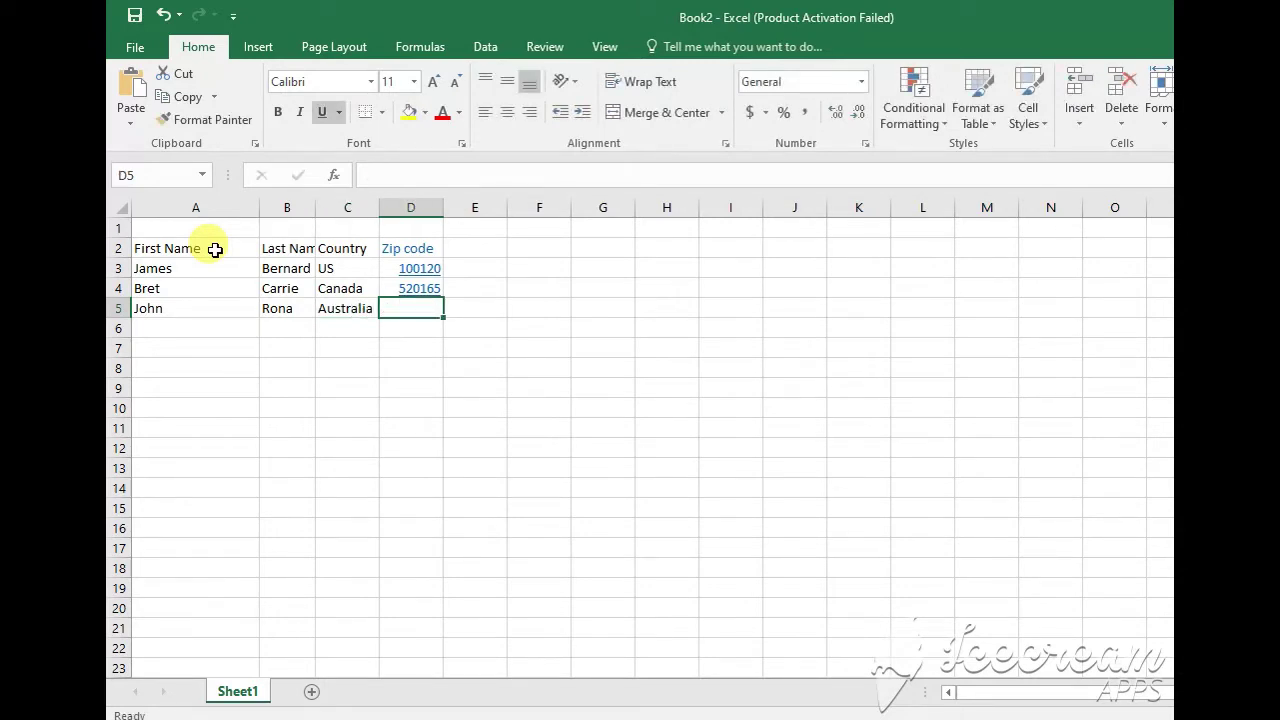
text(120)
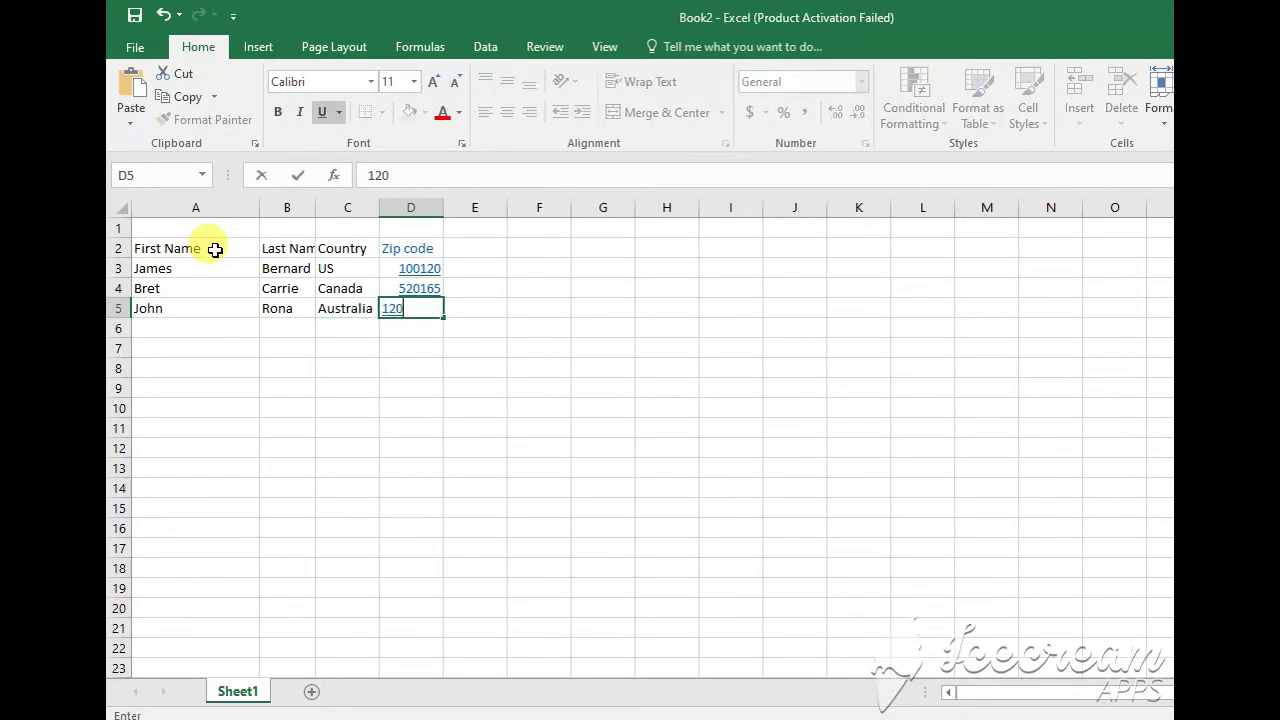
text(145)
key(Return)
key(Down)
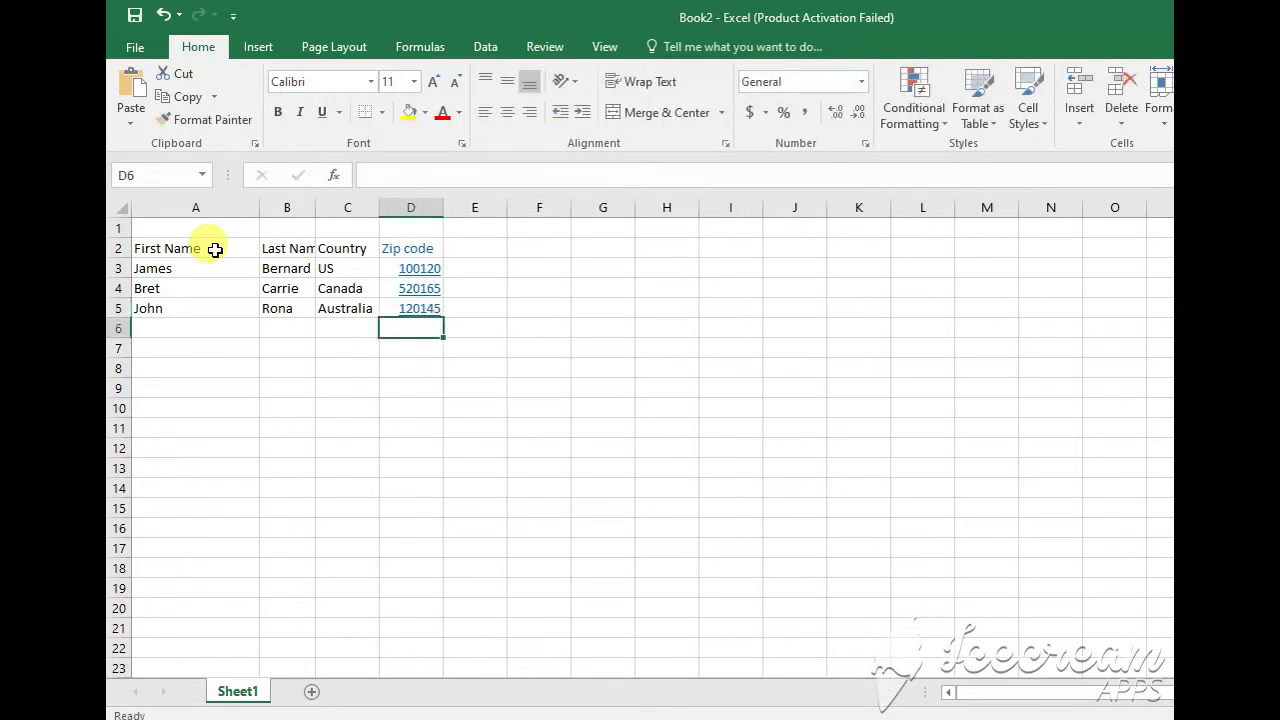
key(Left)
key(Left)
key(Left)
key(Up)
key(Up)
key(Up)
key(Up)
key(Right)
key(Right)
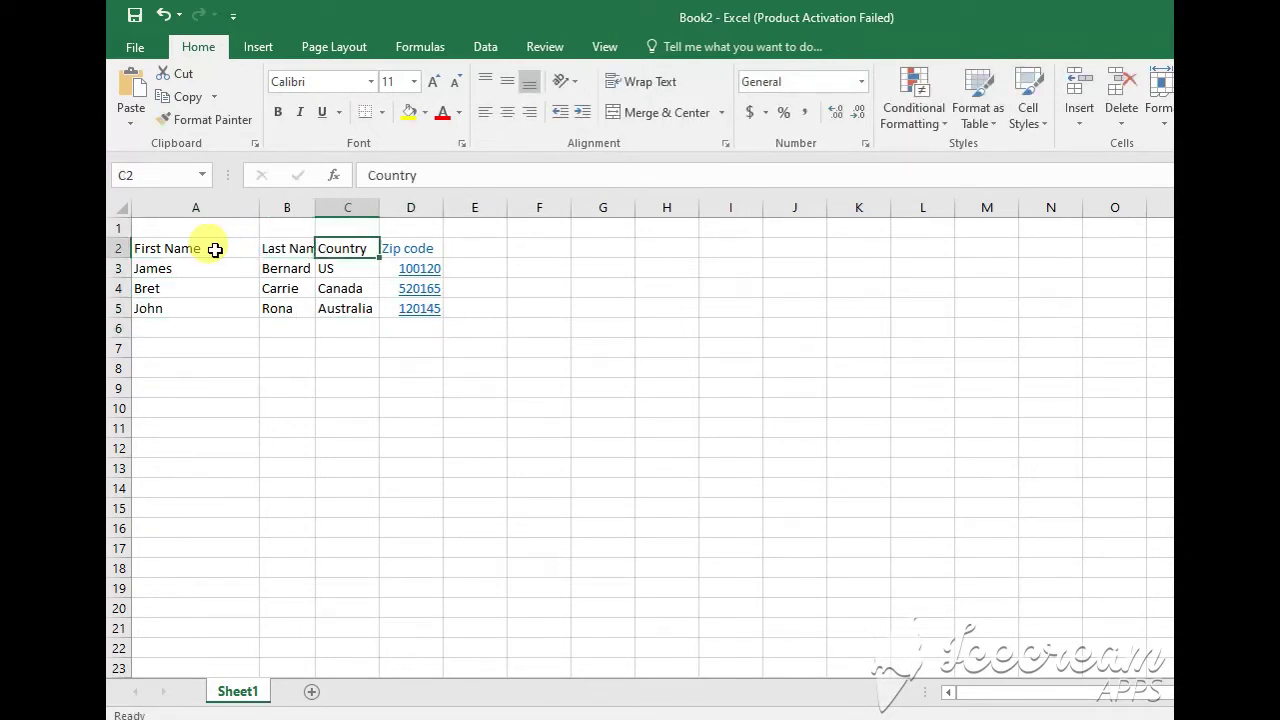
key(Right)
key(Right)
key(Right)
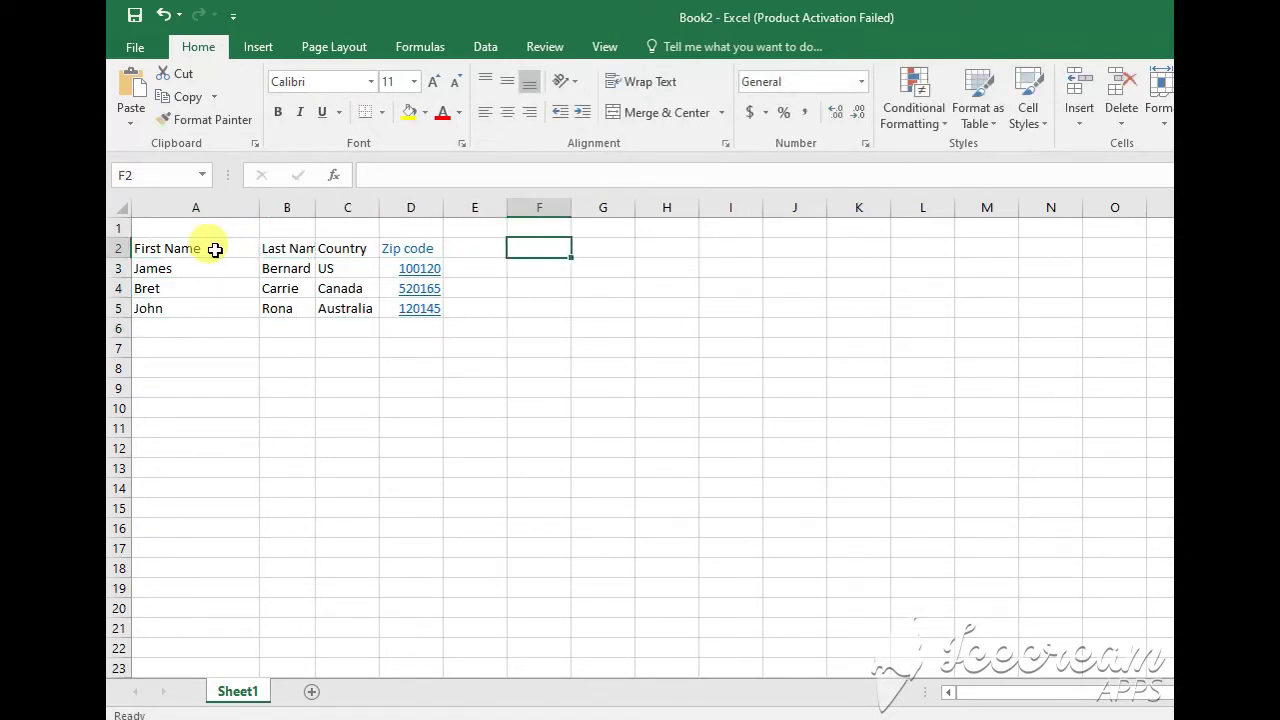
text(Now)
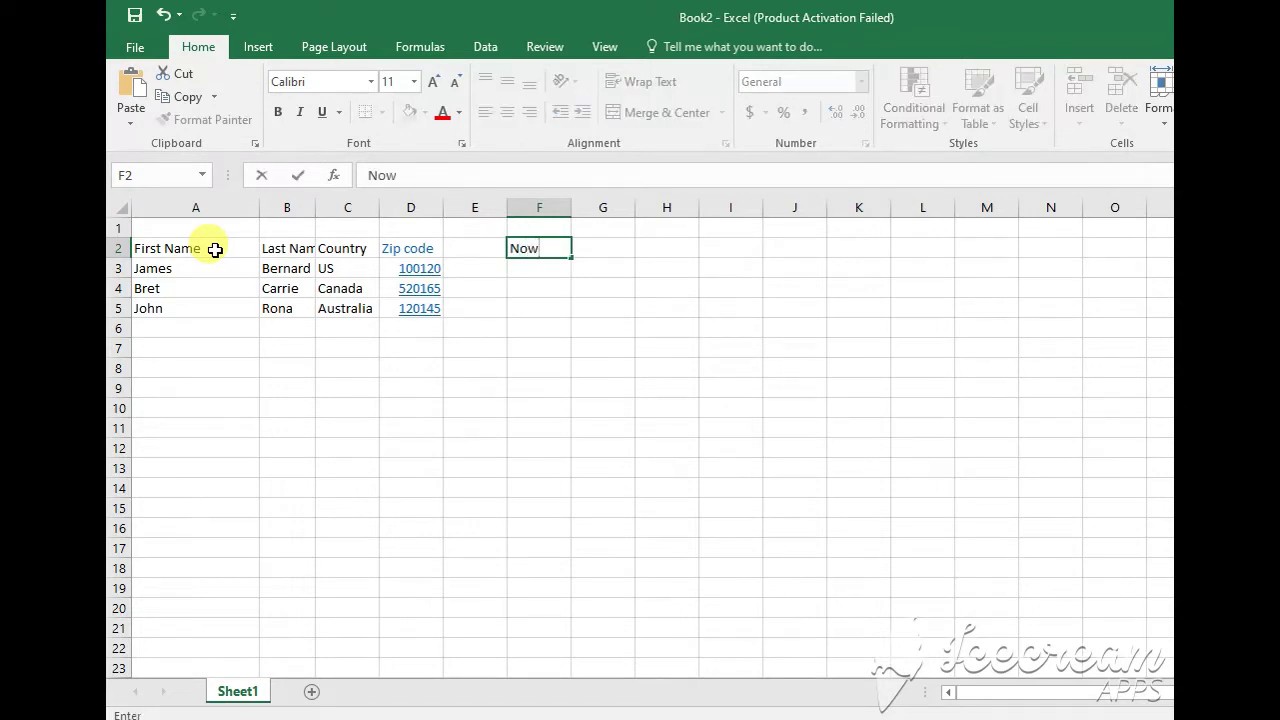
text( le)
text(t me try )
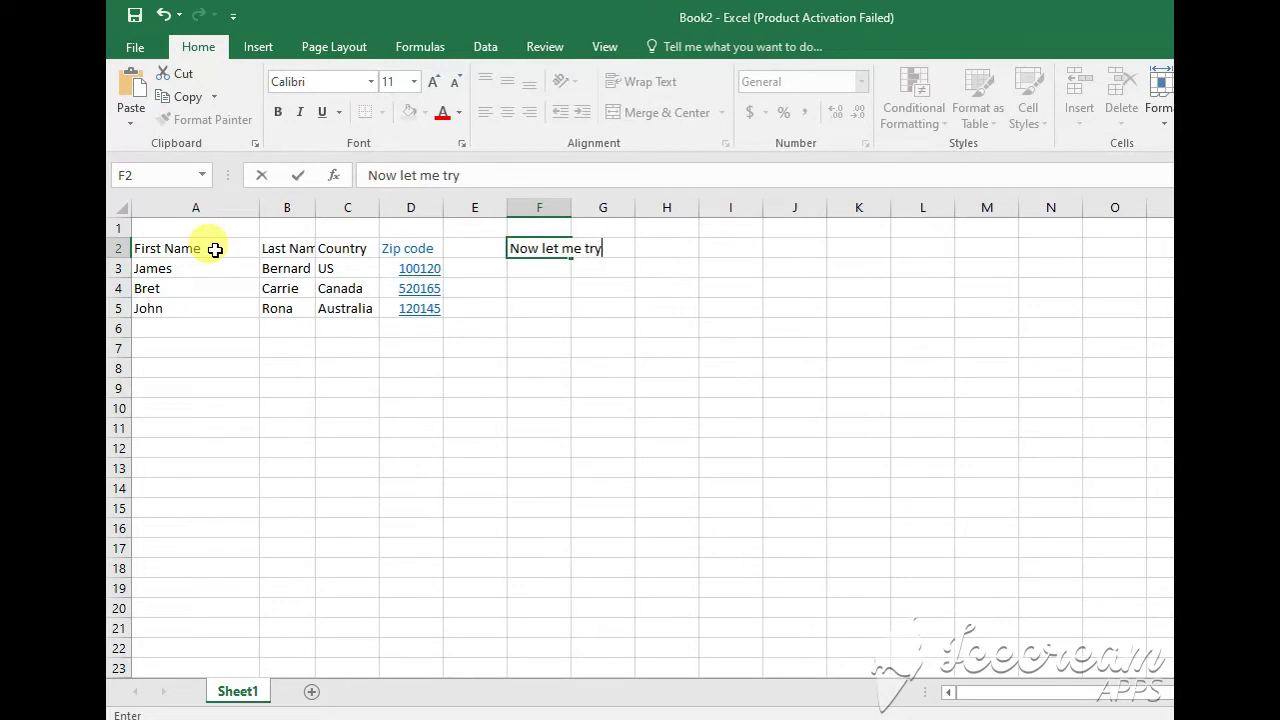
text(to com)
text(bin)
key(BackSpace)
text(ne/conca)
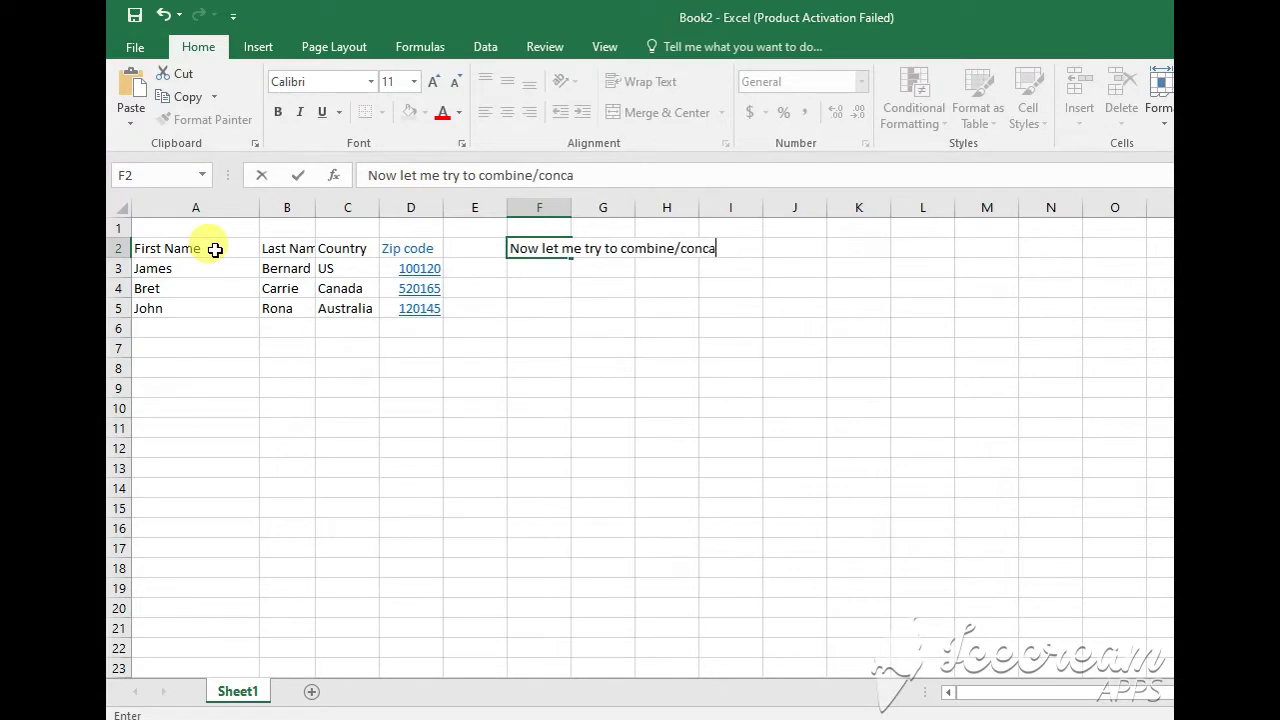
text(nate all th)
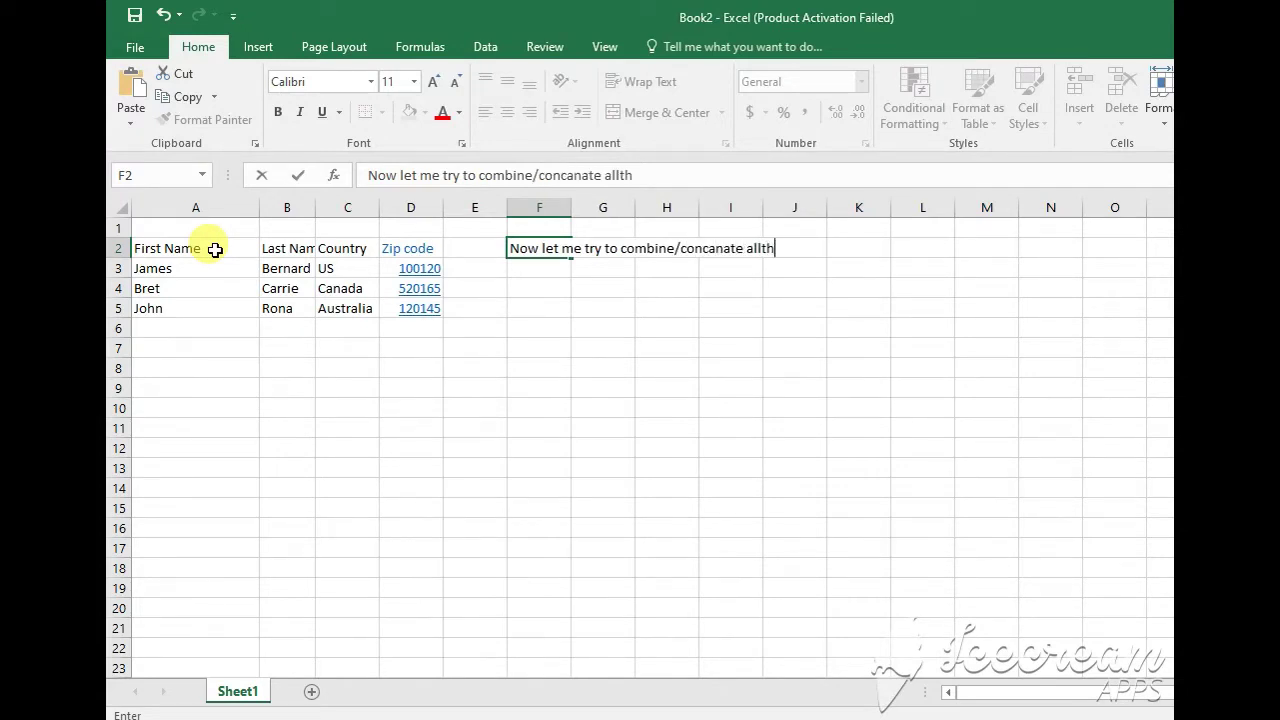
key(BackSpace)
key(BackSpace)
text(these)
text( using )
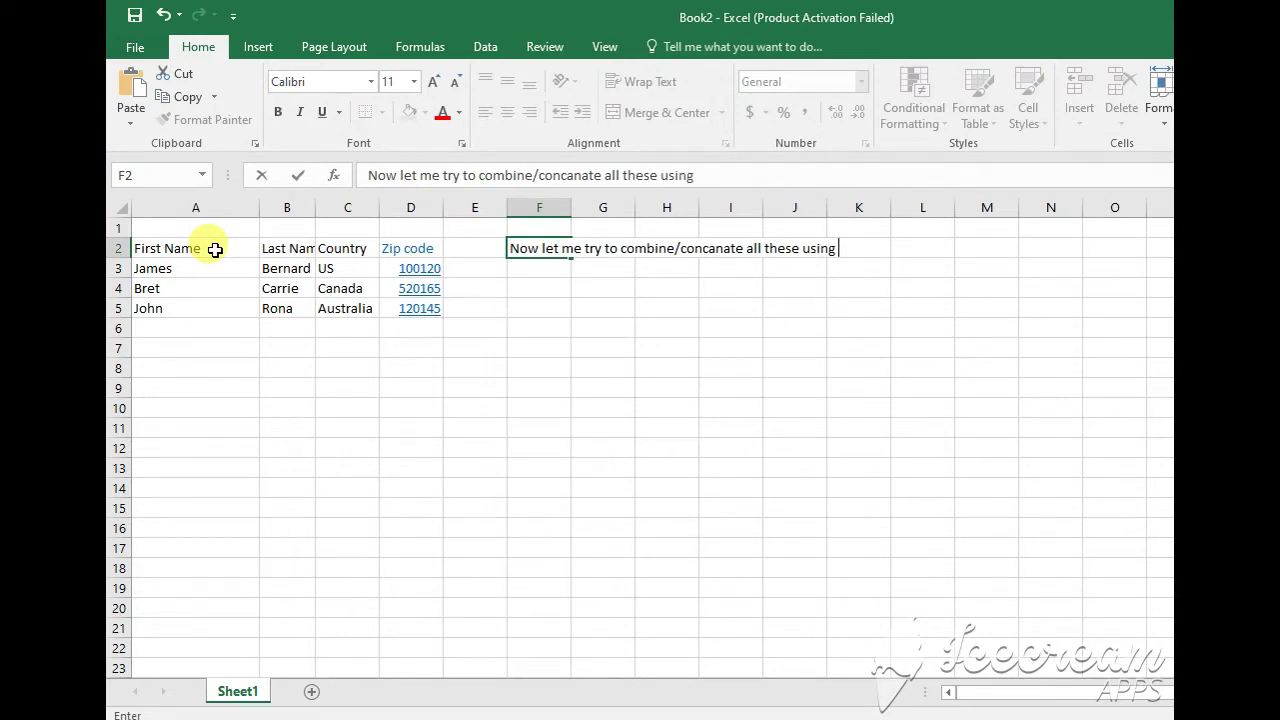
text(fil)
text(l)
key(BackSpace)
key(BackSpace)
key(BackSpace)
text(lash)
text( fill featu)
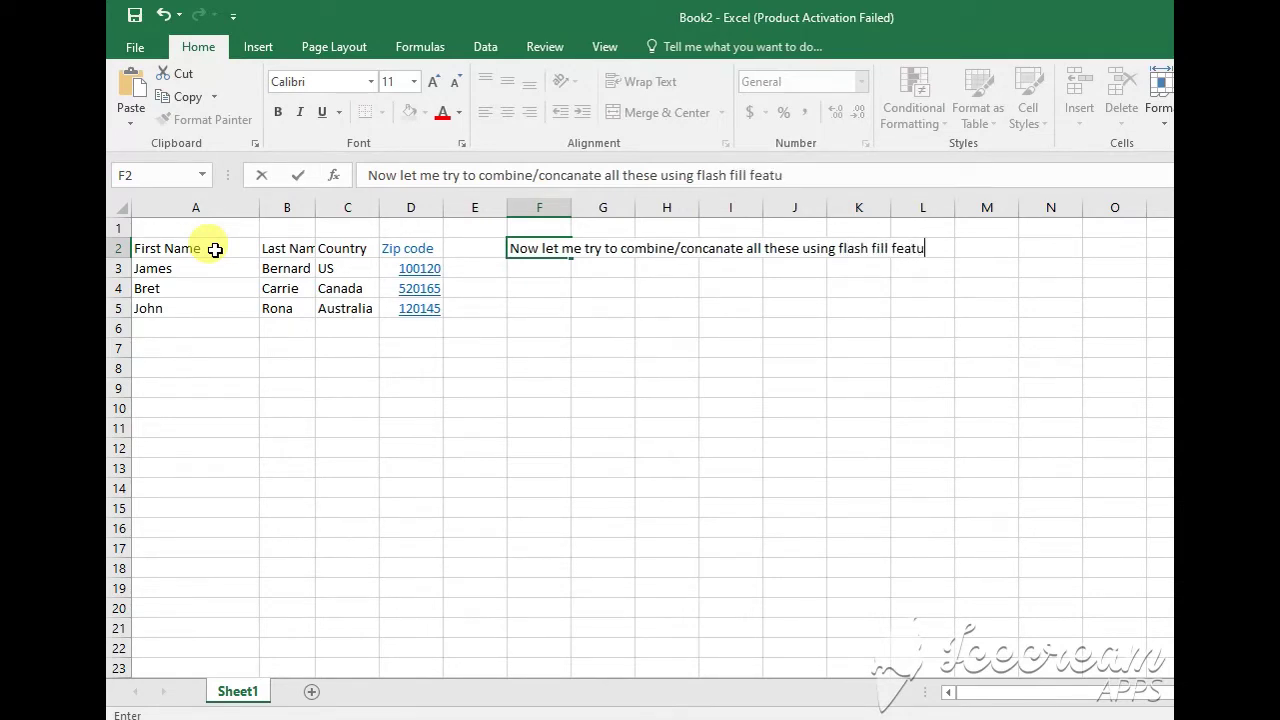
text(re which )
text(is oth)
key(BackSpace)
key(BackSpace)
text(ther wise)
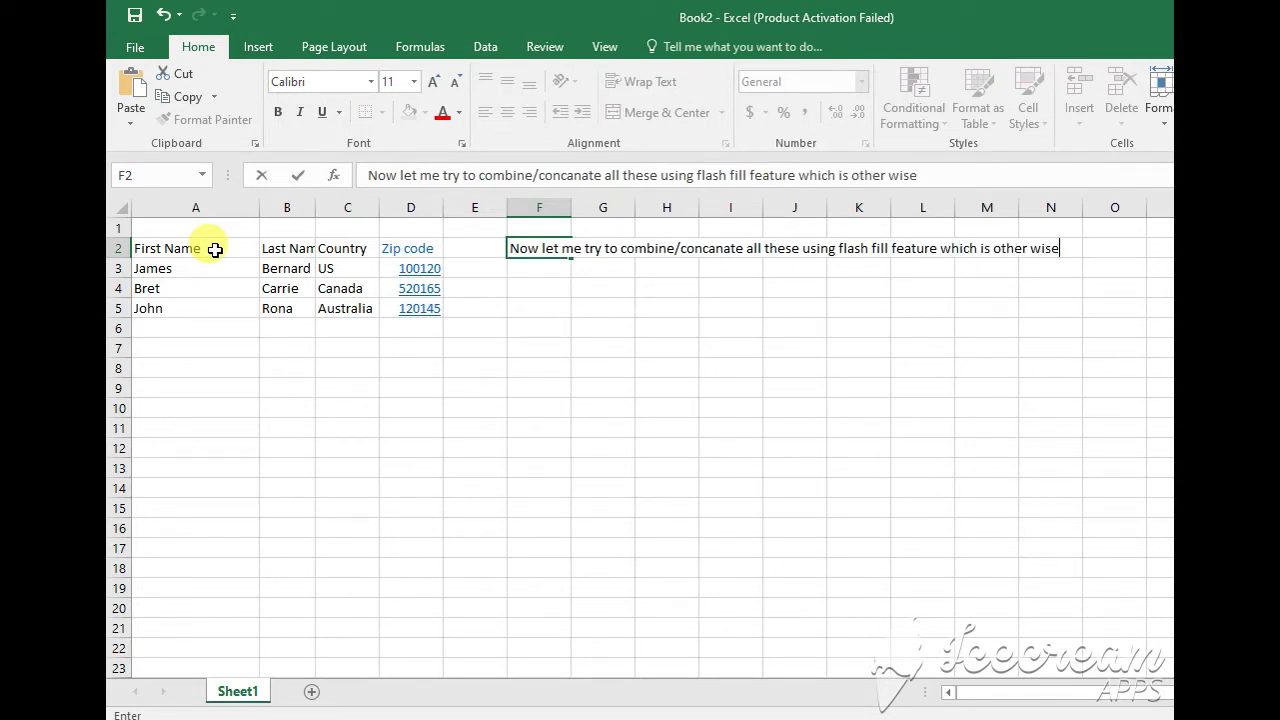
text( a formula)
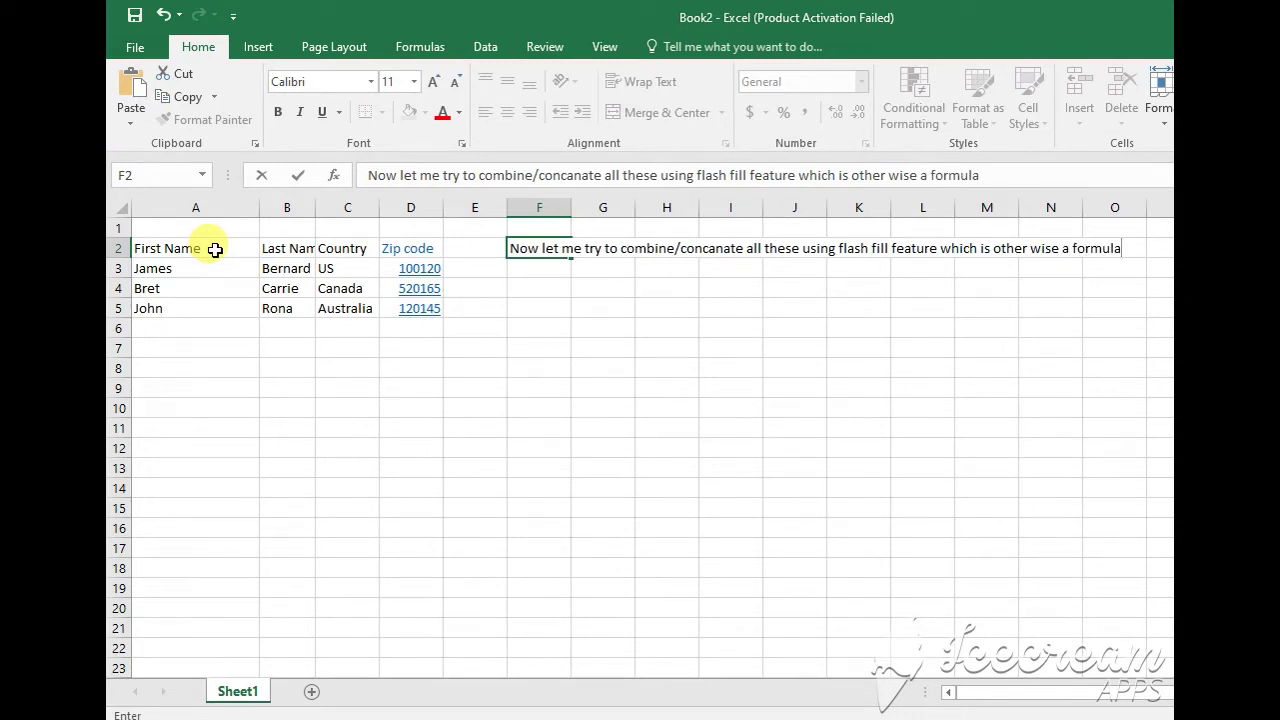
key(Escape)
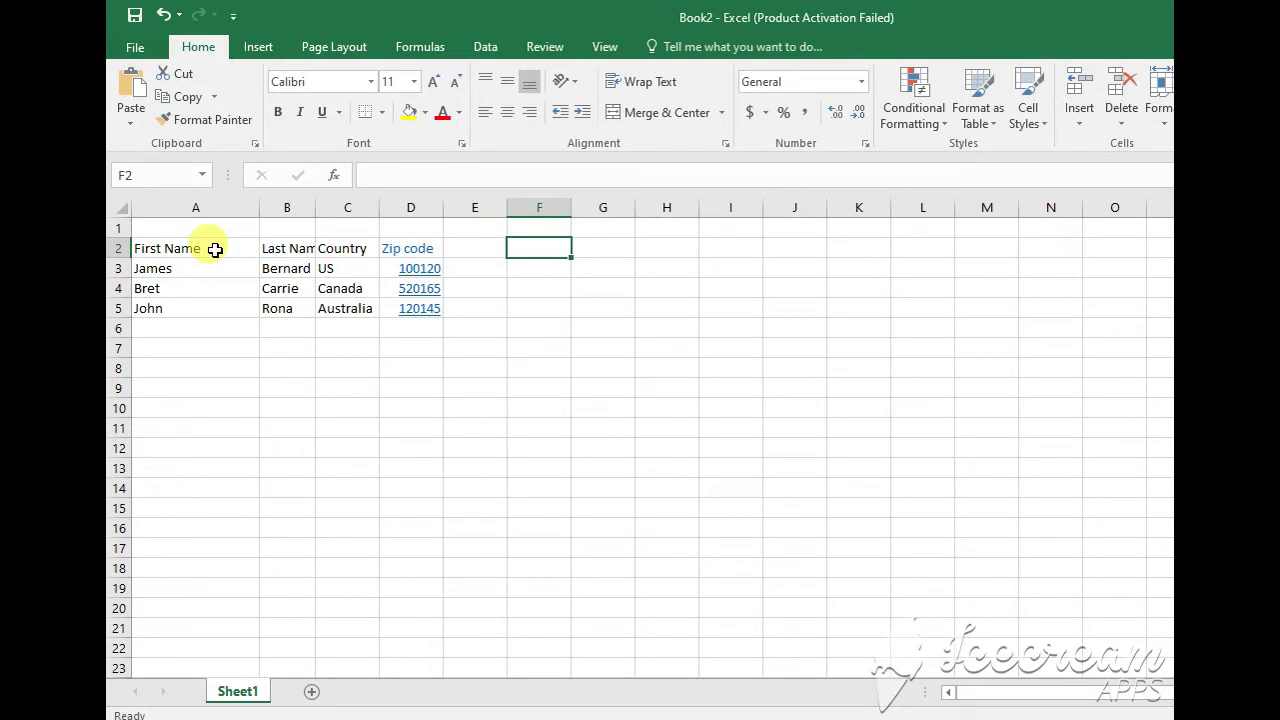
text(h)
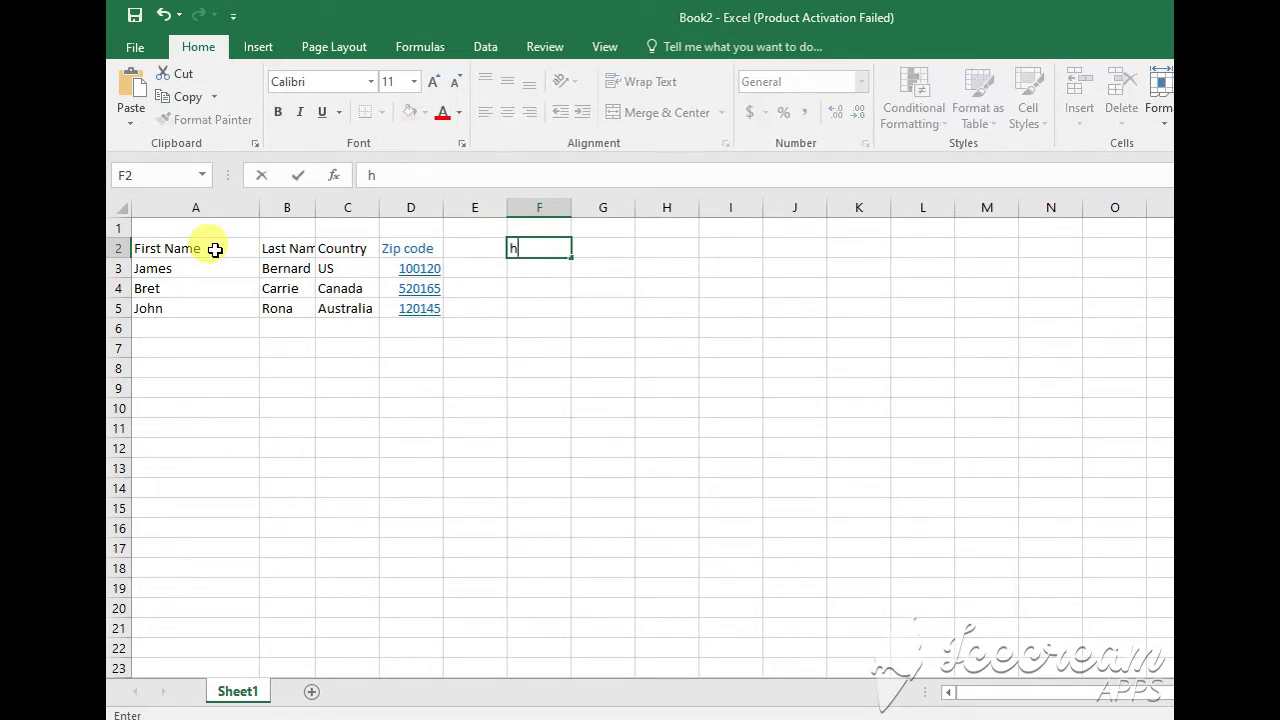
Head column E 'details' and enter the first record's names, us and 100120 comma-separated in E3.
key(Escape)
key(Left)
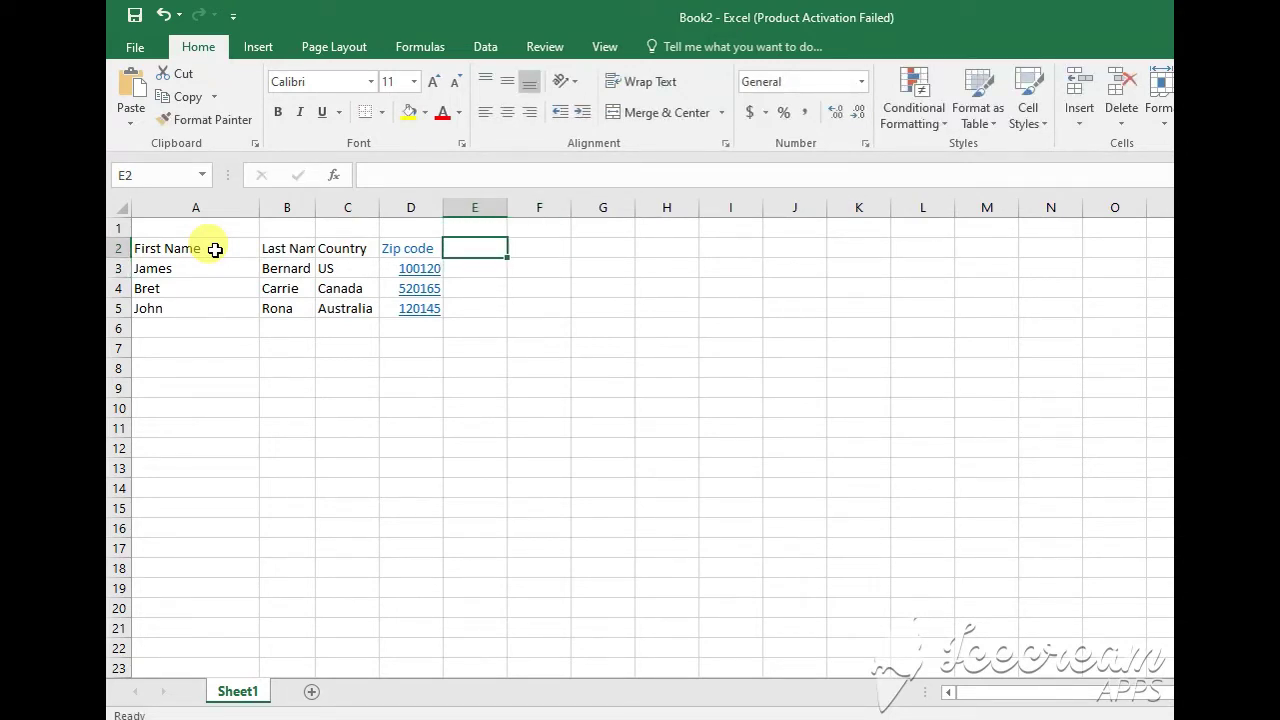
text(details)
key(Return)
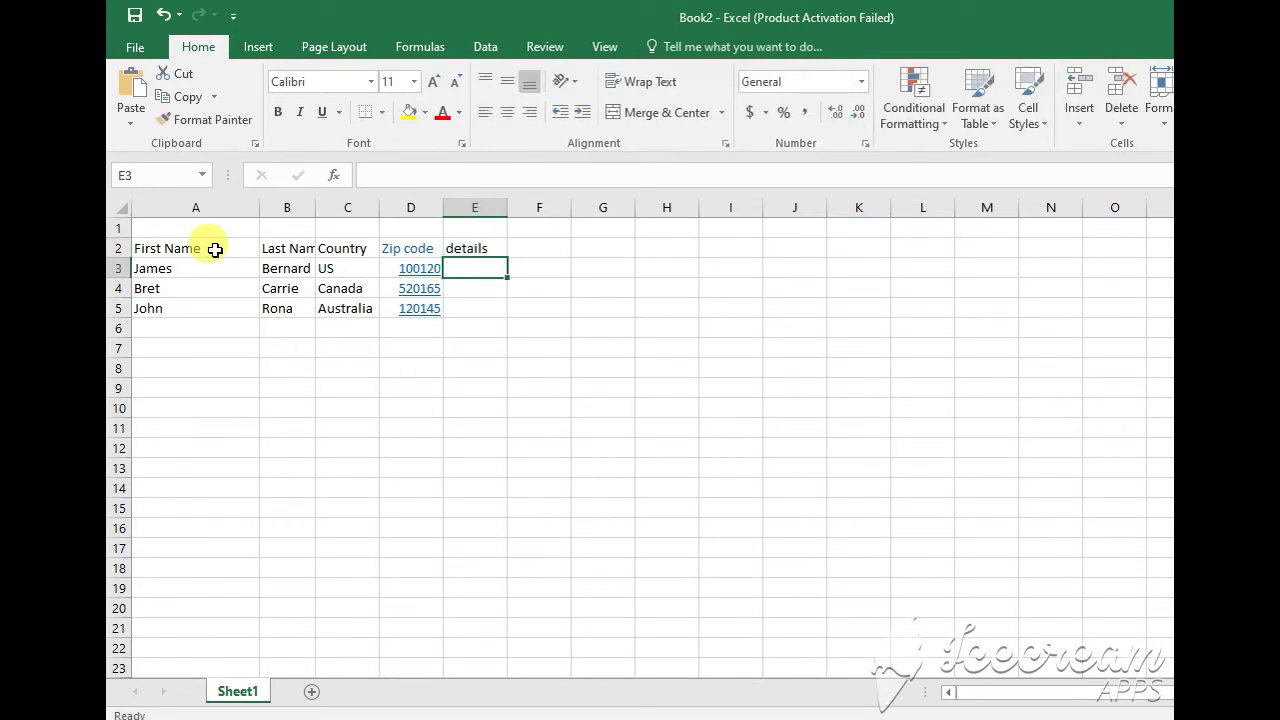
text(jam)
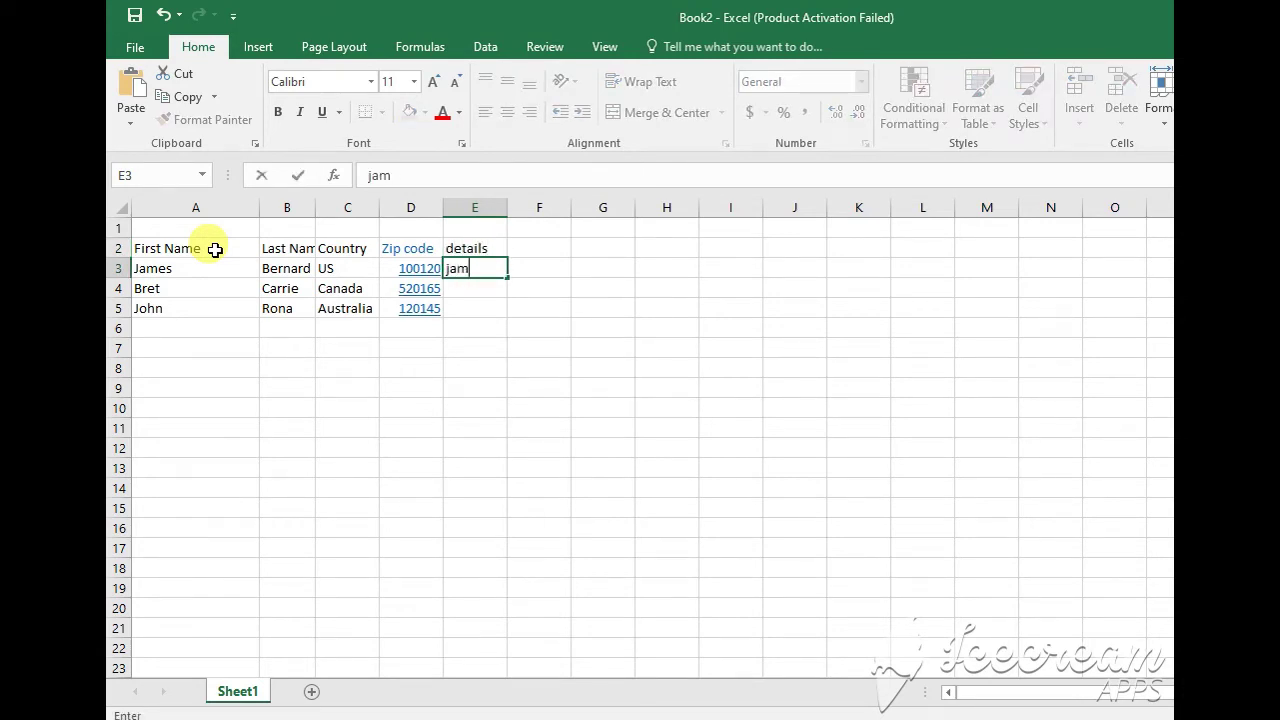
text(es,)
text(bern)
text(ard, u)
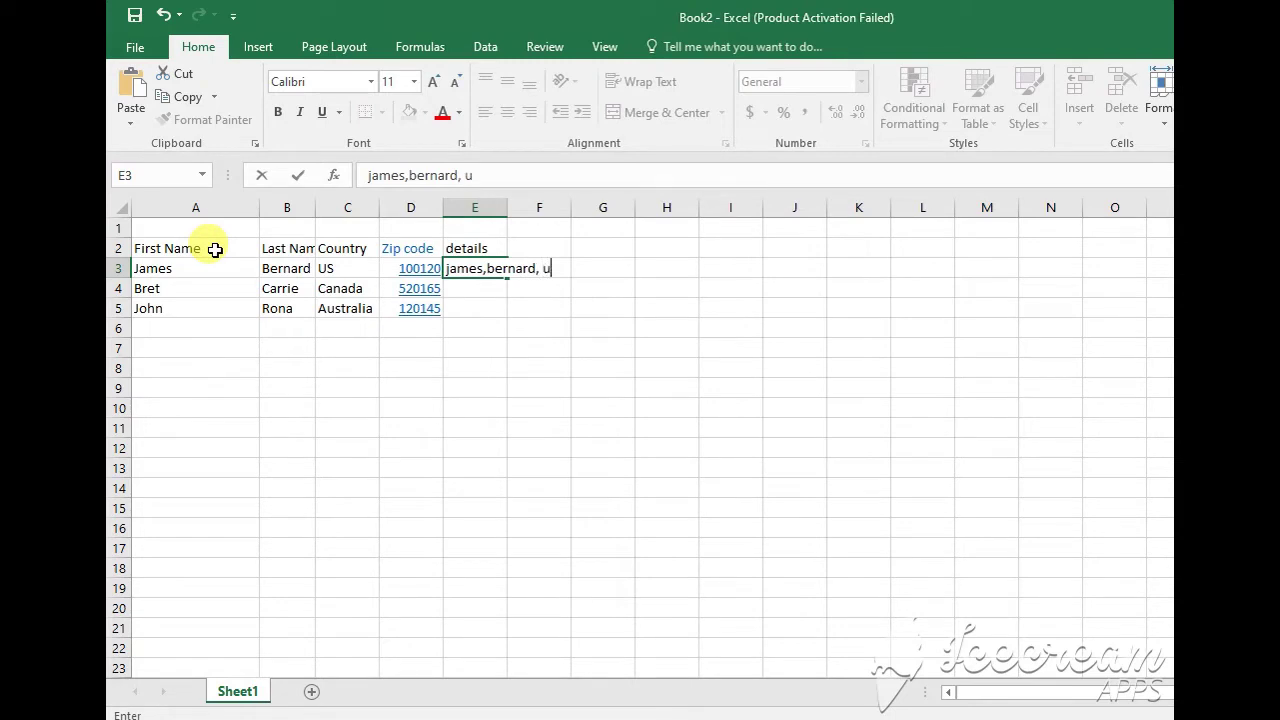
text(s,)
text(100120)
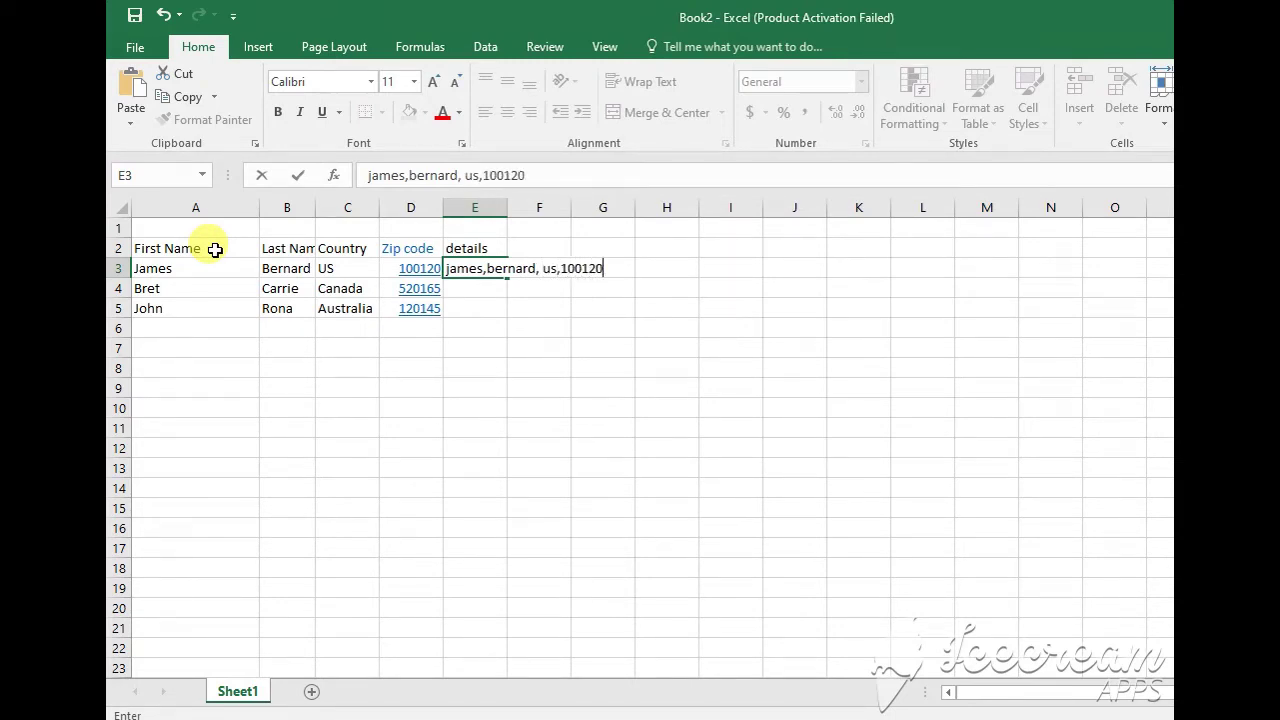
key(Return)
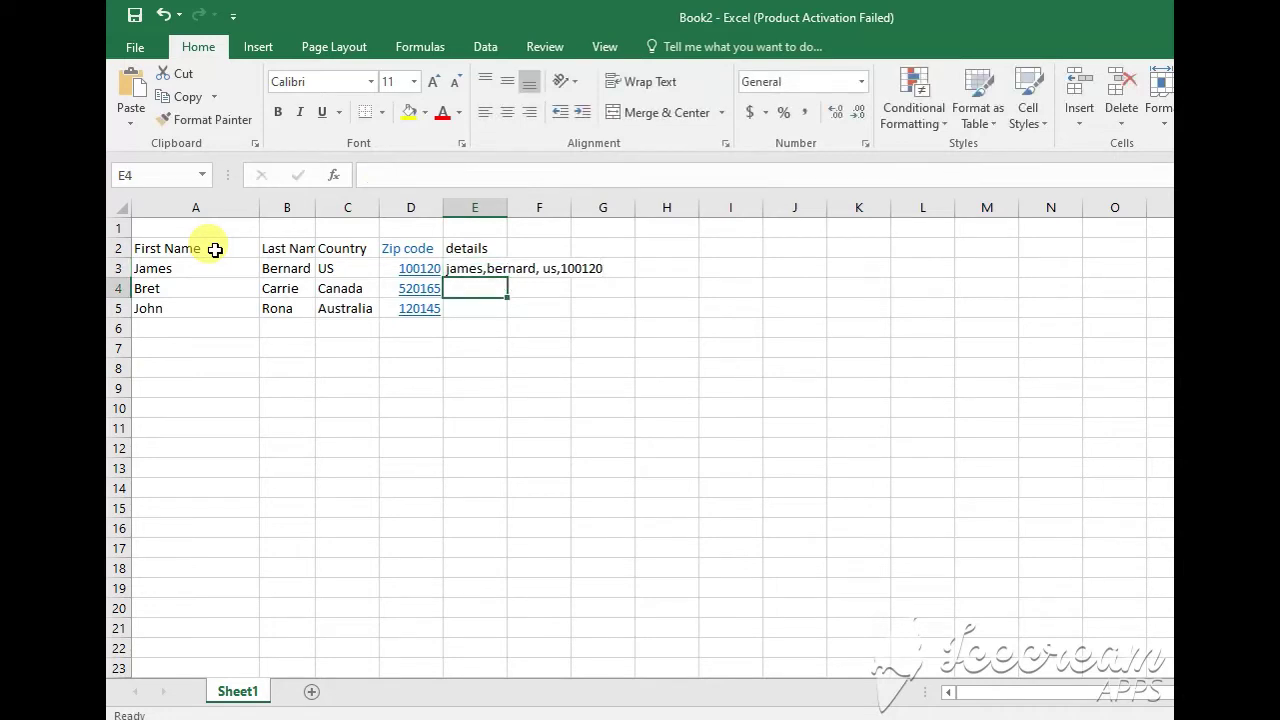
key(Right)
text(now)
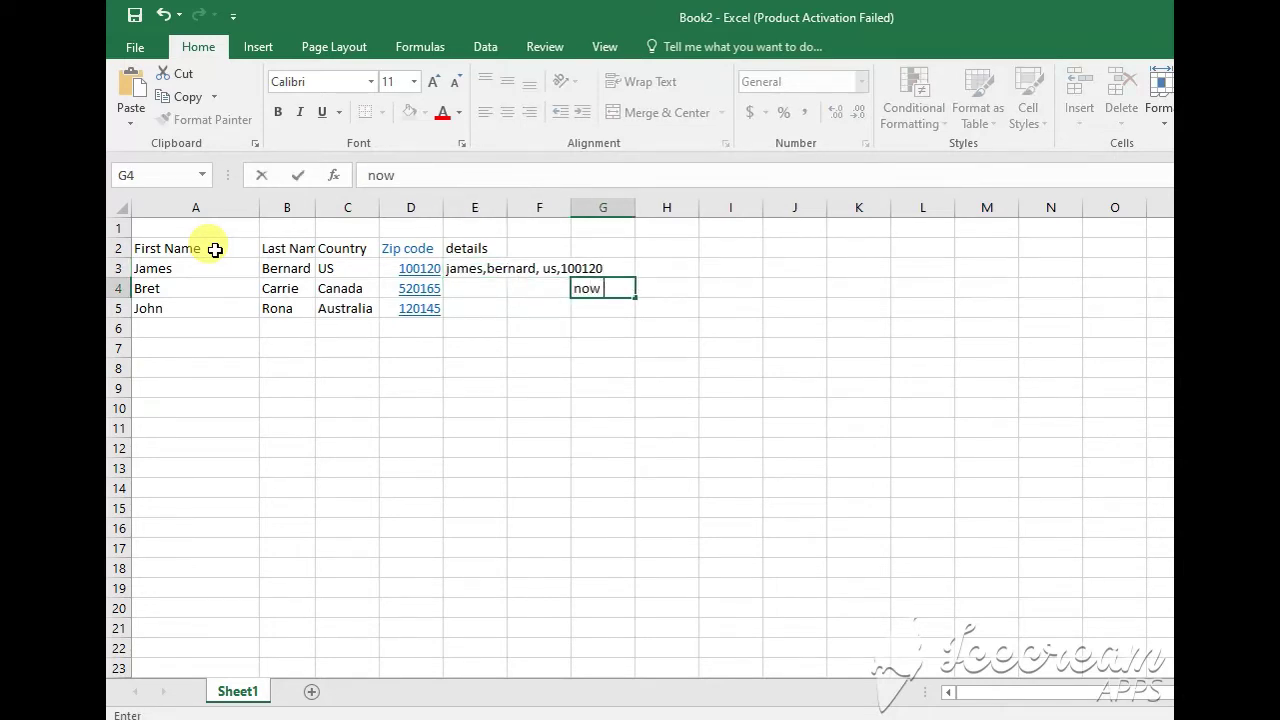
text( see if you)
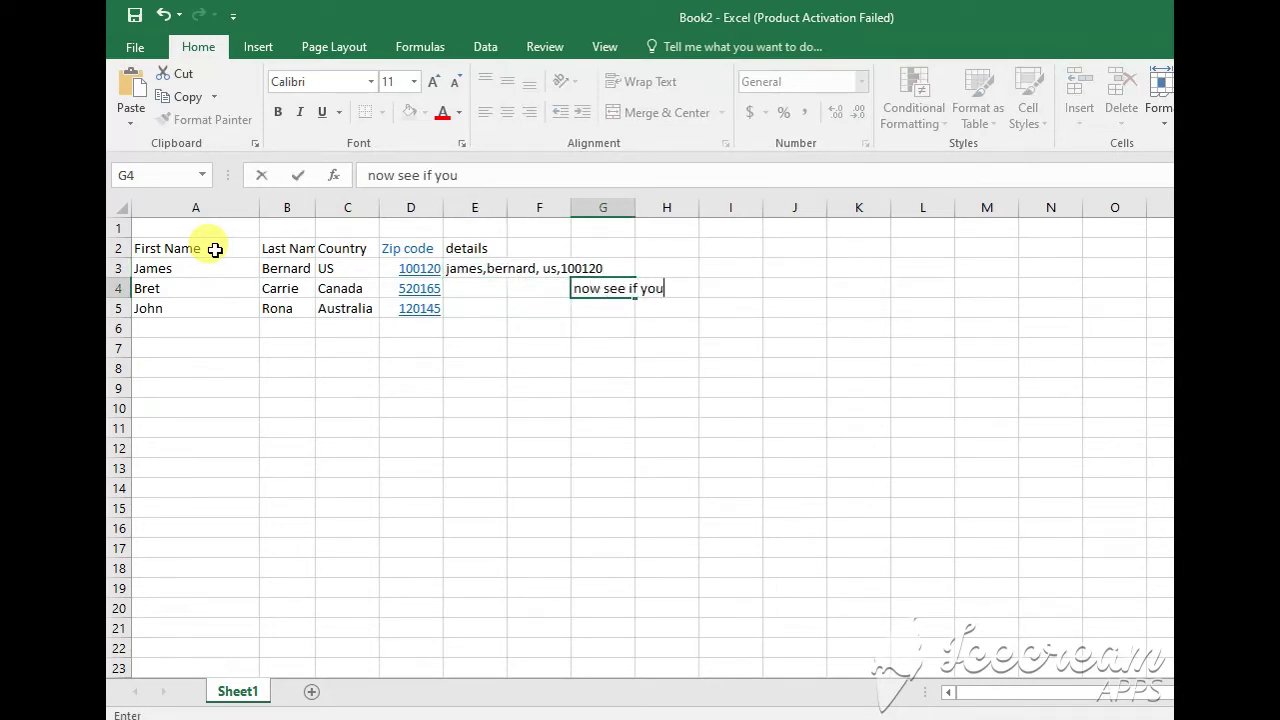
text( can do audi)
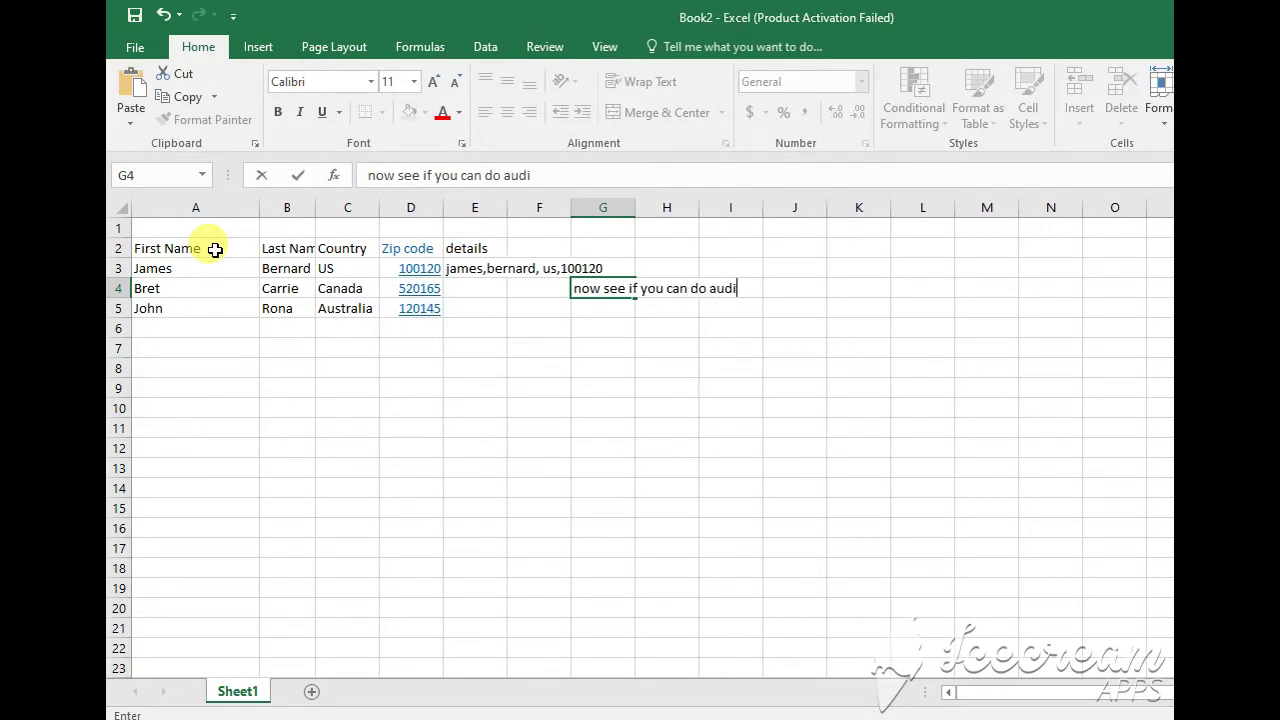
key(BackSpace)
key(BackSpace)
text(tofil)
key(BackSpace)
key(BackSpace)
key(BackSpace)
text(fill and)
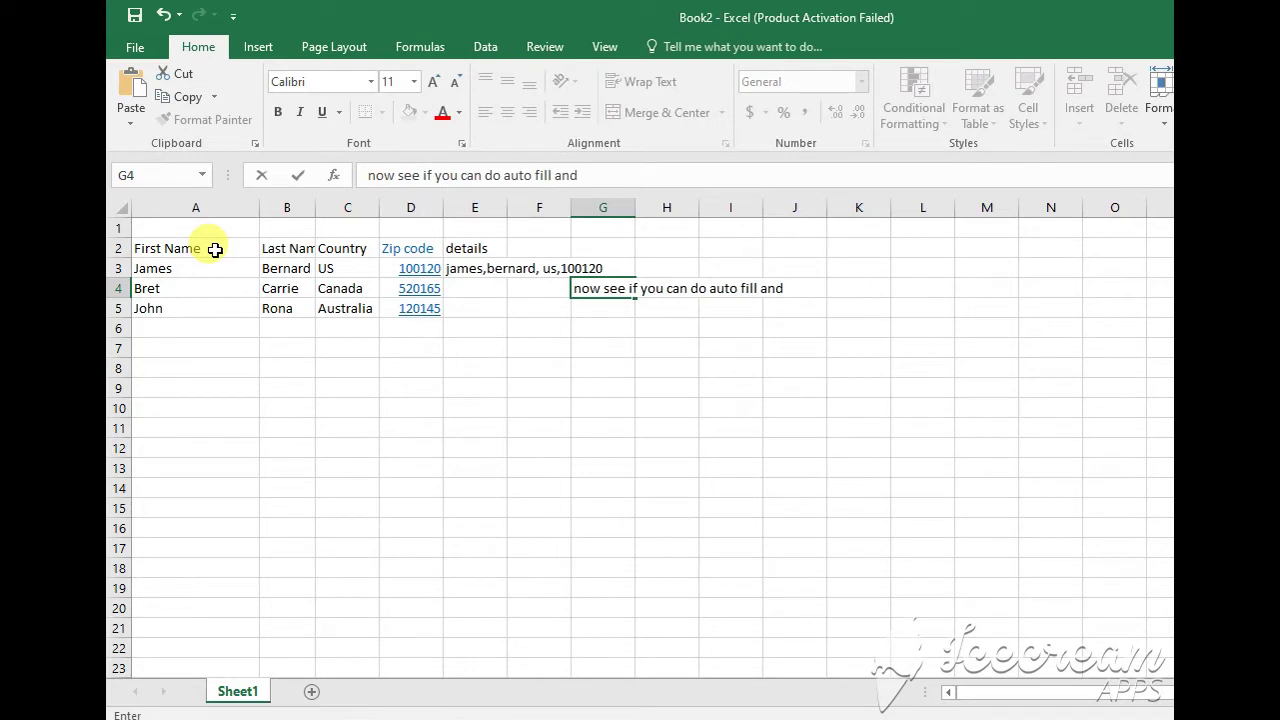
text( get the rest of th)
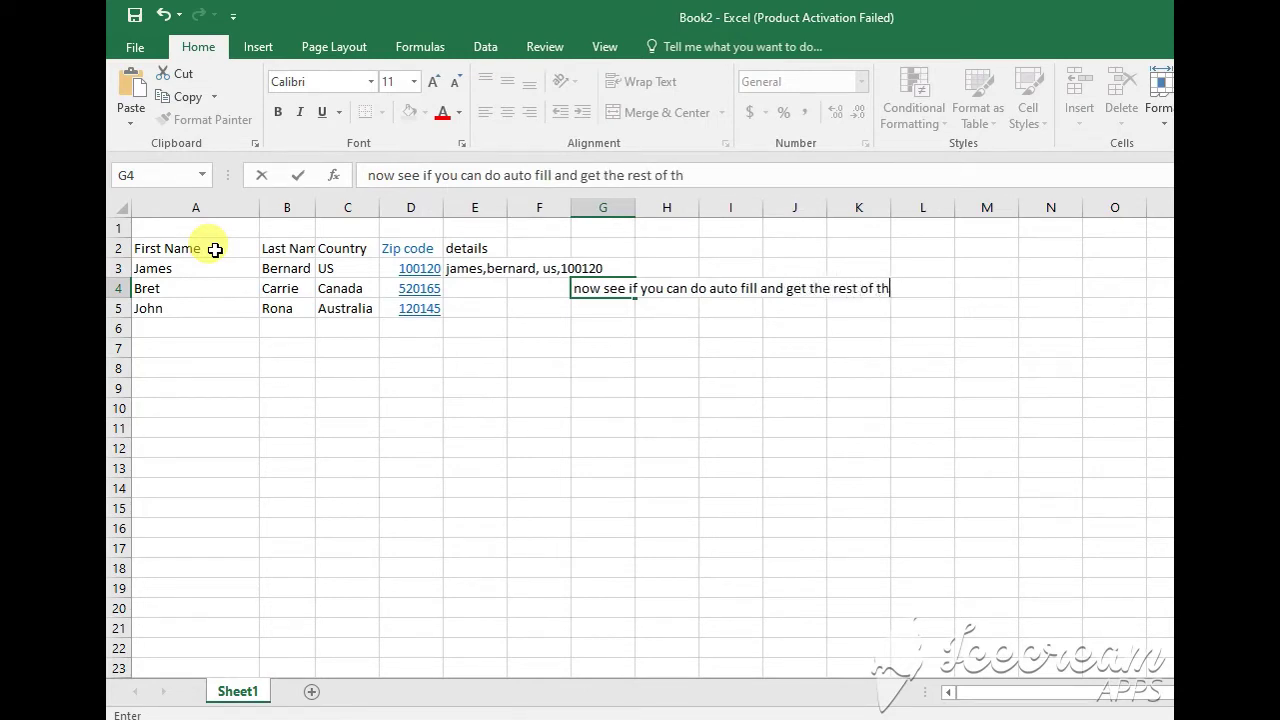
text(e others)
key(Return)
key(Up)
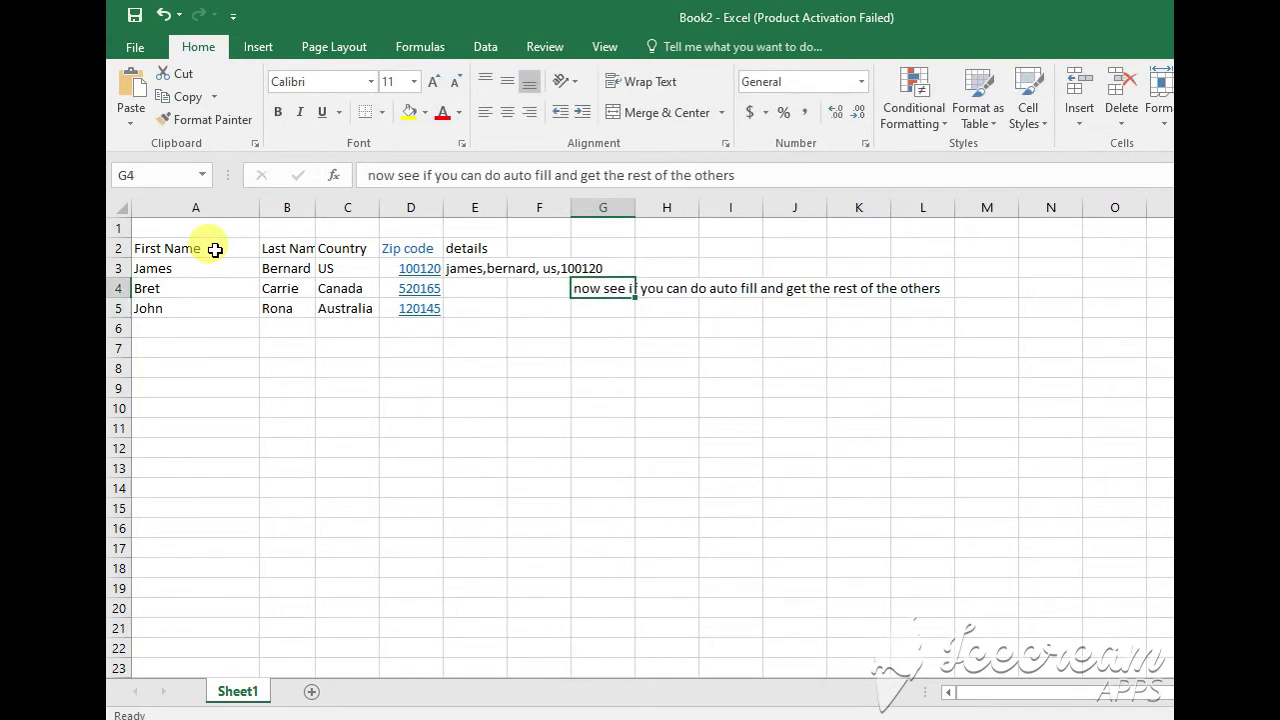
key(Delete)
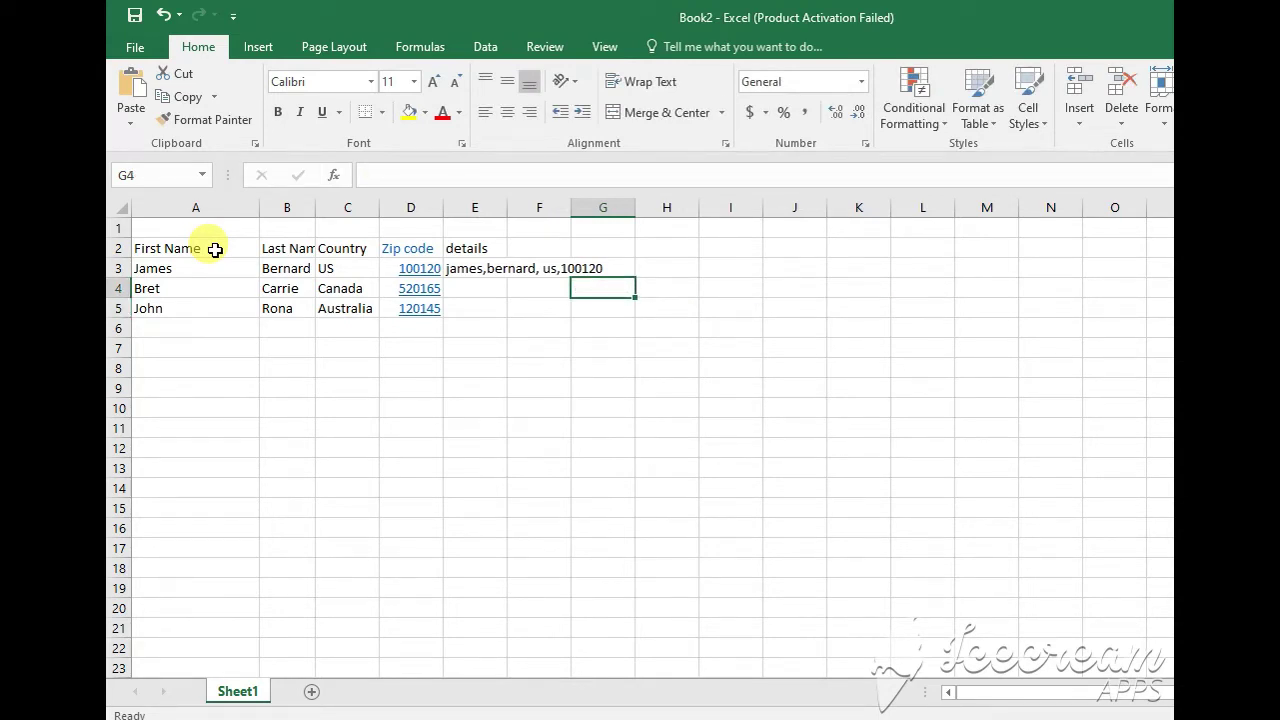
key(Left)
key(Left)
key(Up)
key(Up)
Auto-fill E3 down to E5, giving copies ending in zips 100121 and 100122.
key(Down)
key(shift+Down)
key(shift+Down)
key(shift+Down)
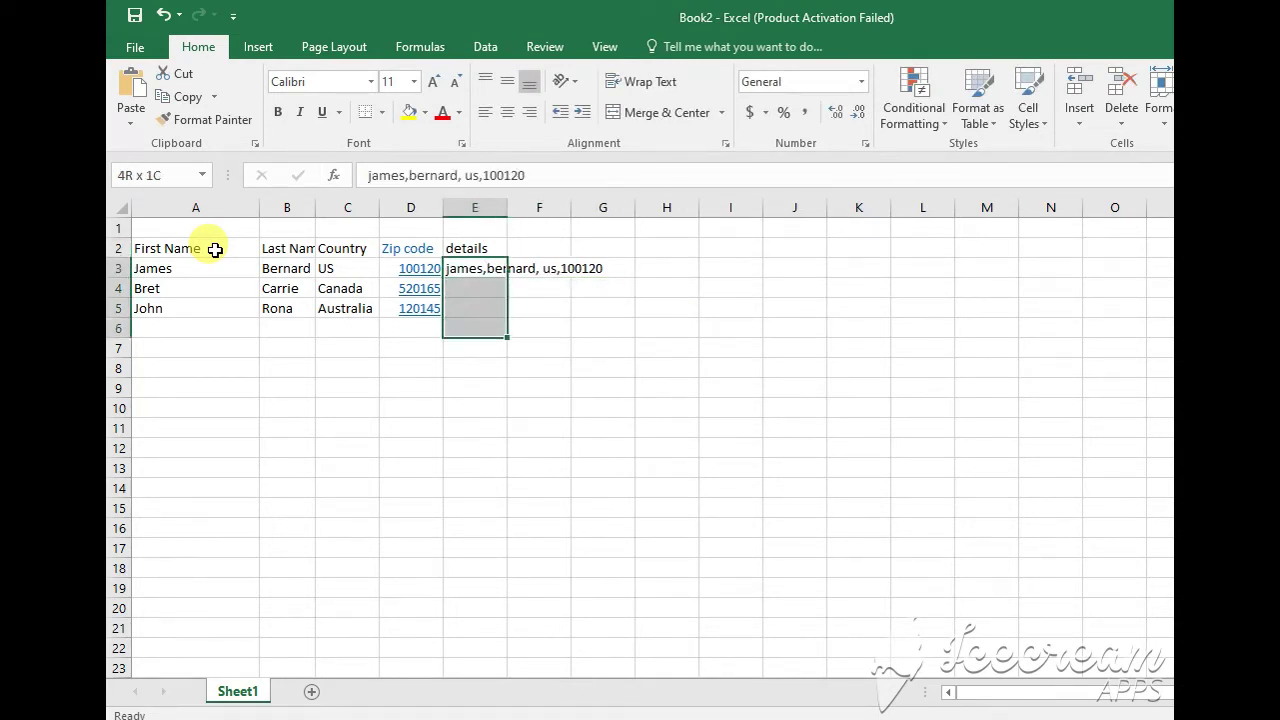
key(shift+Up)
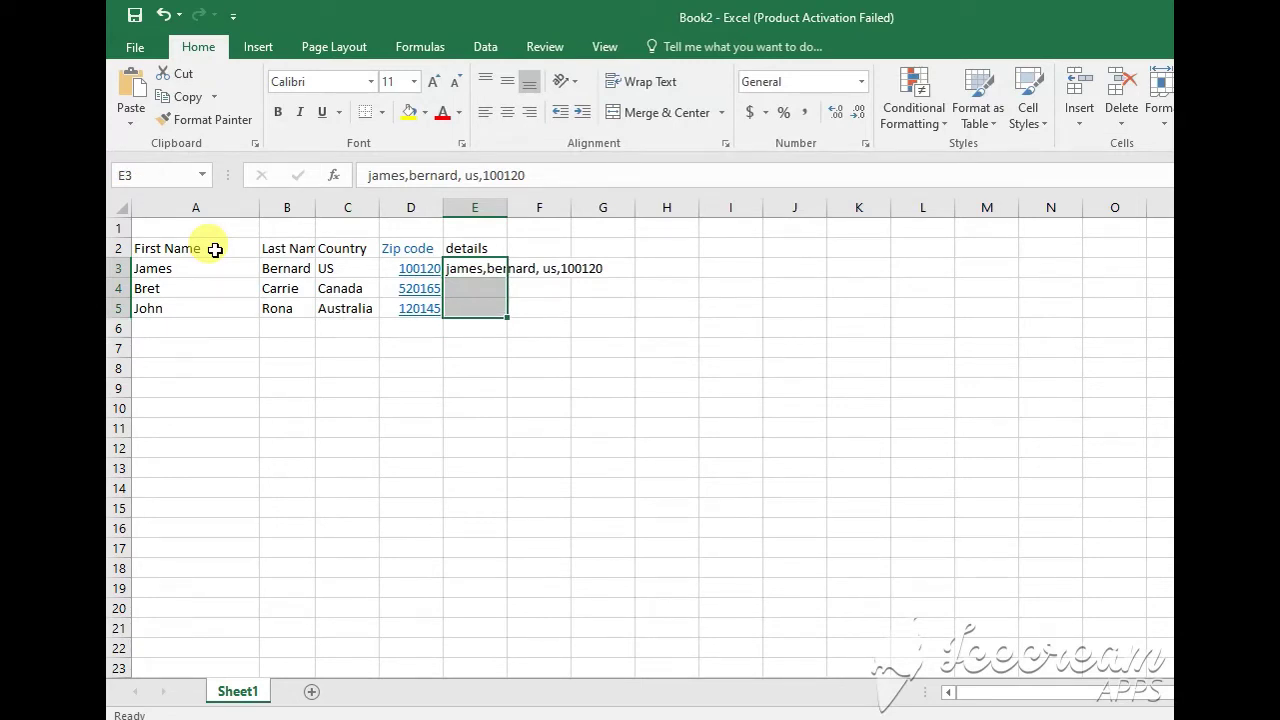
click(479, 263)
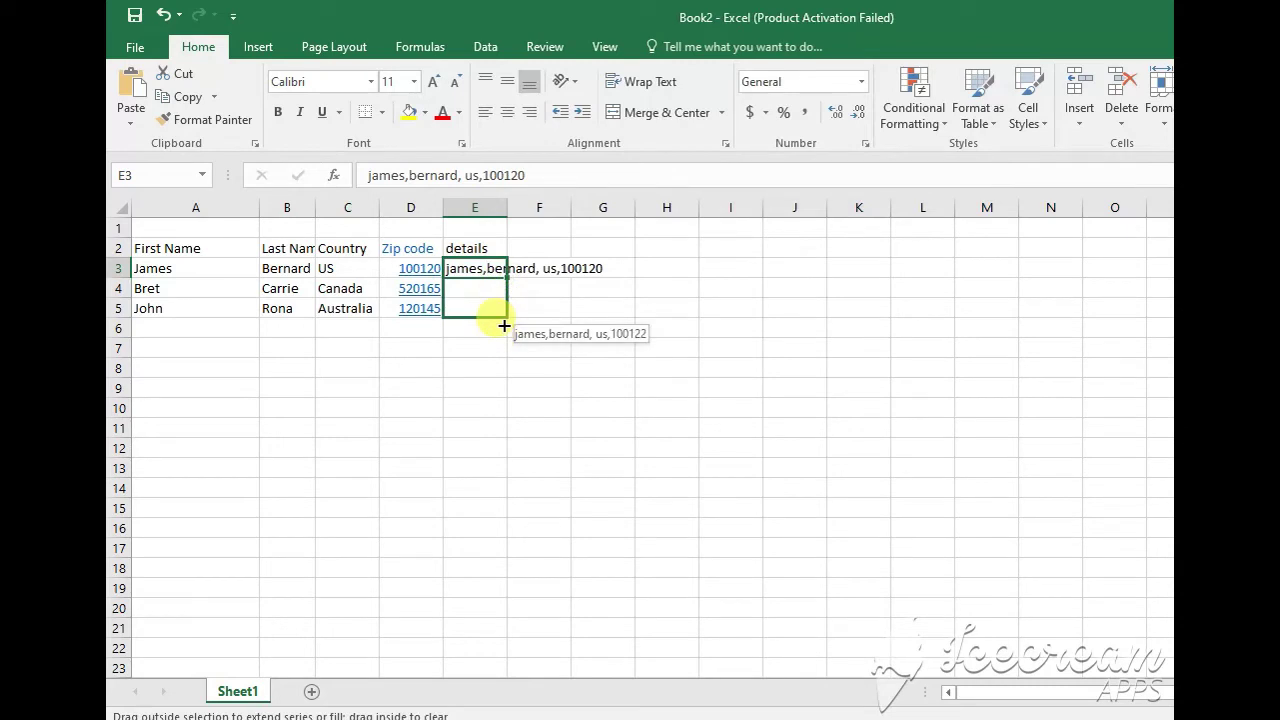
drag(507, 275, 503, 318)
click(745, 272)
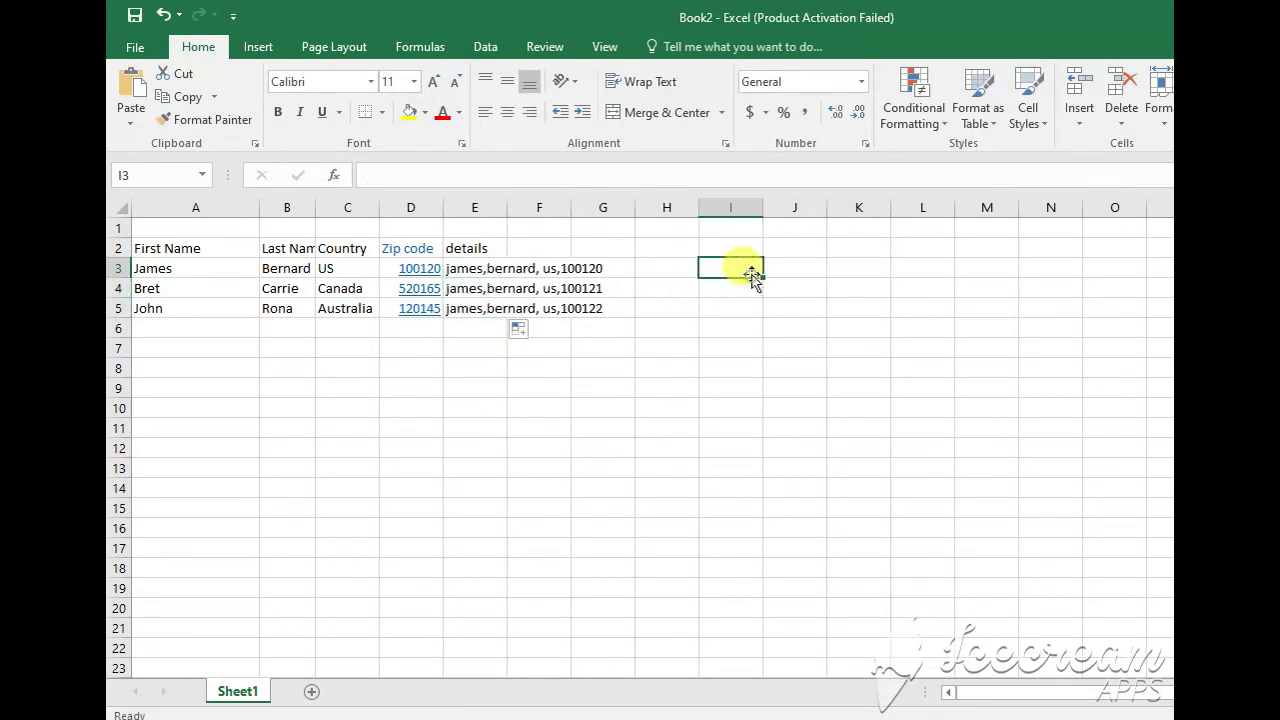
text(yes, I go)
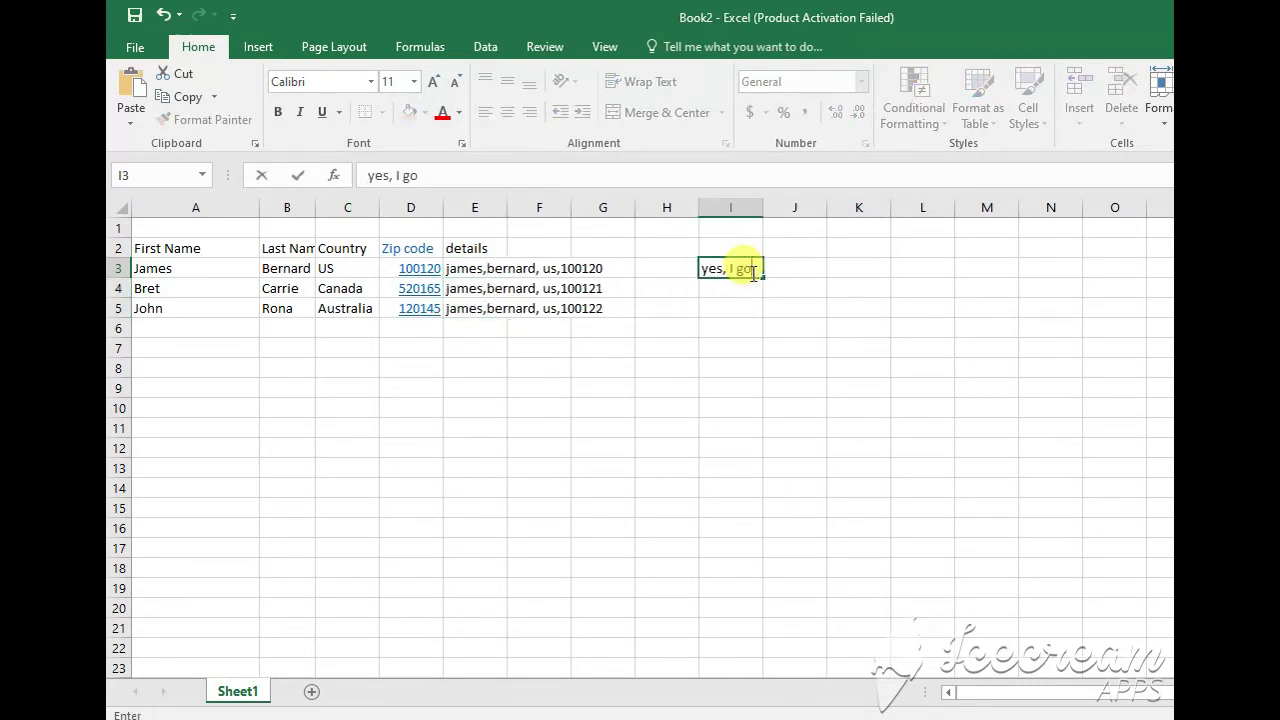
text(t the auto fill, u)
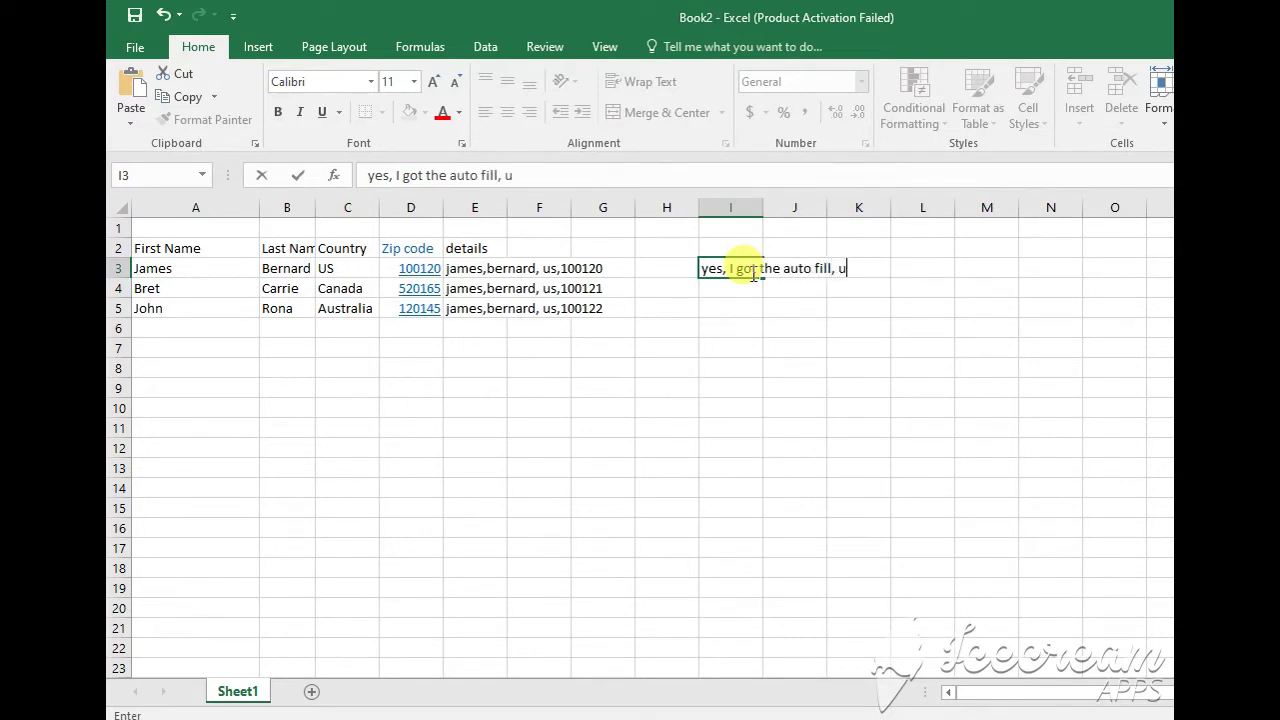
key(BackSpace)
text(but i)
text(got the same)
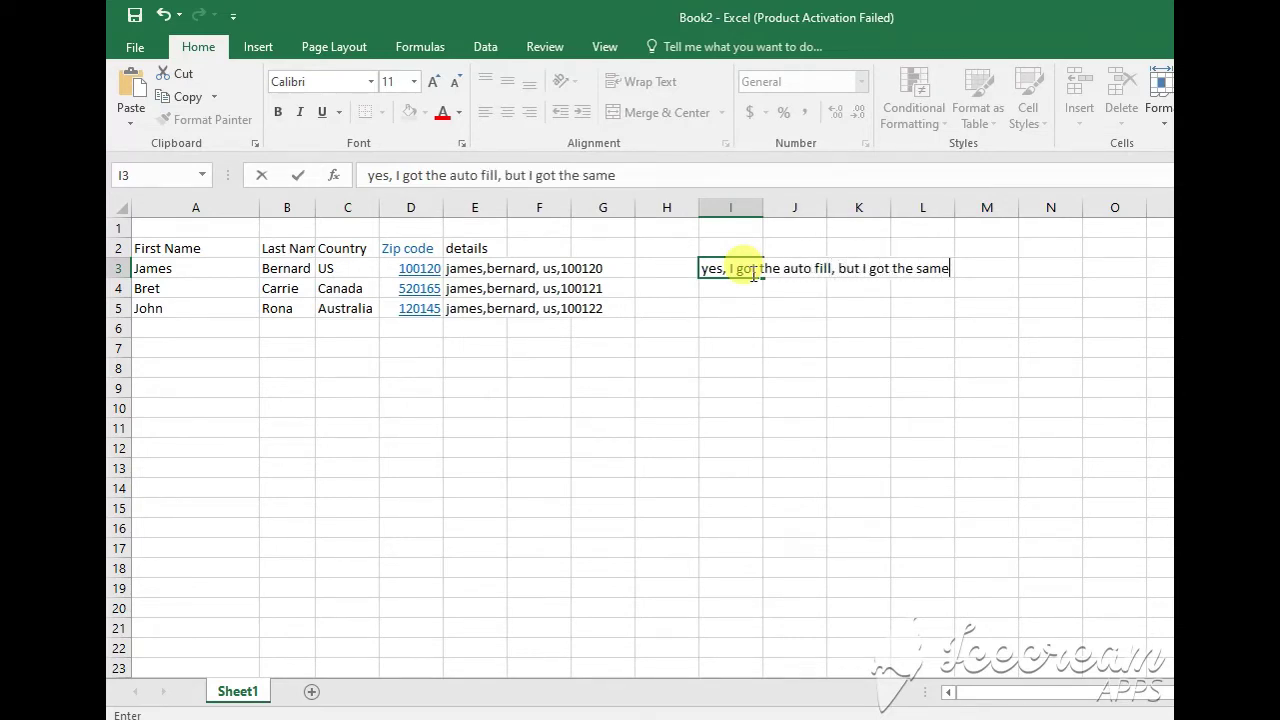
text( answer for mult)
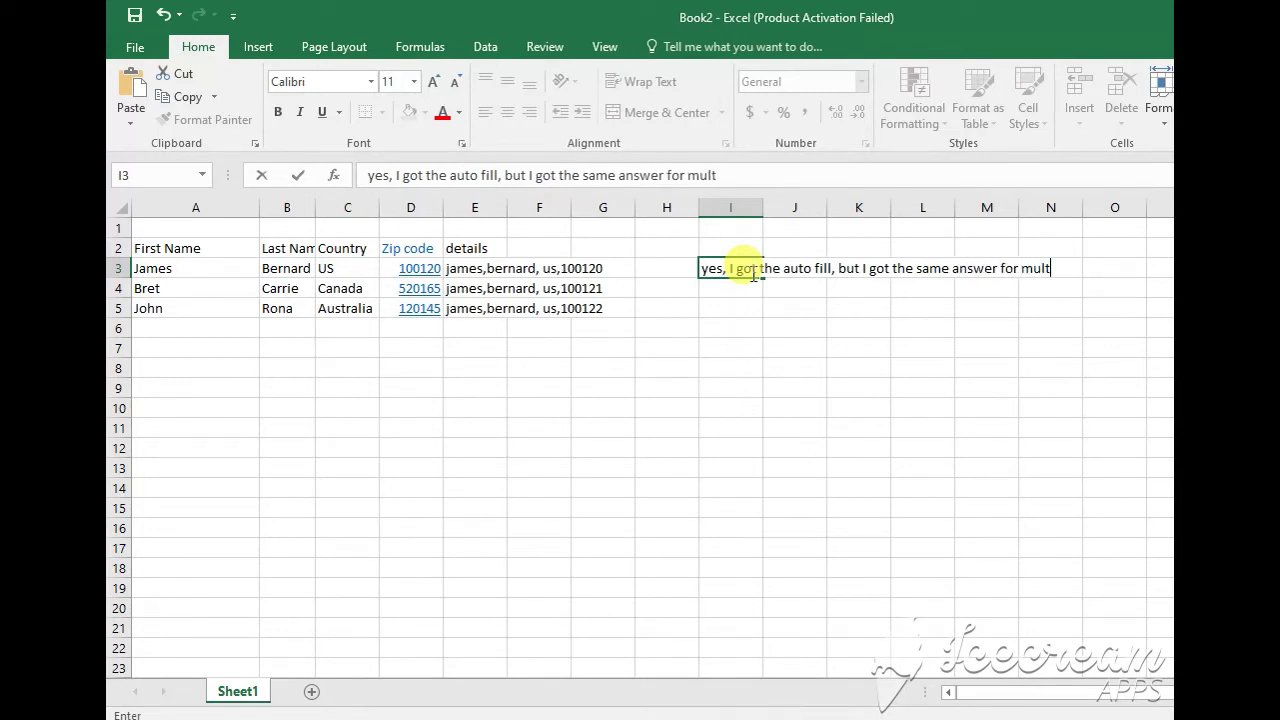
text(iple times)
key(Return)
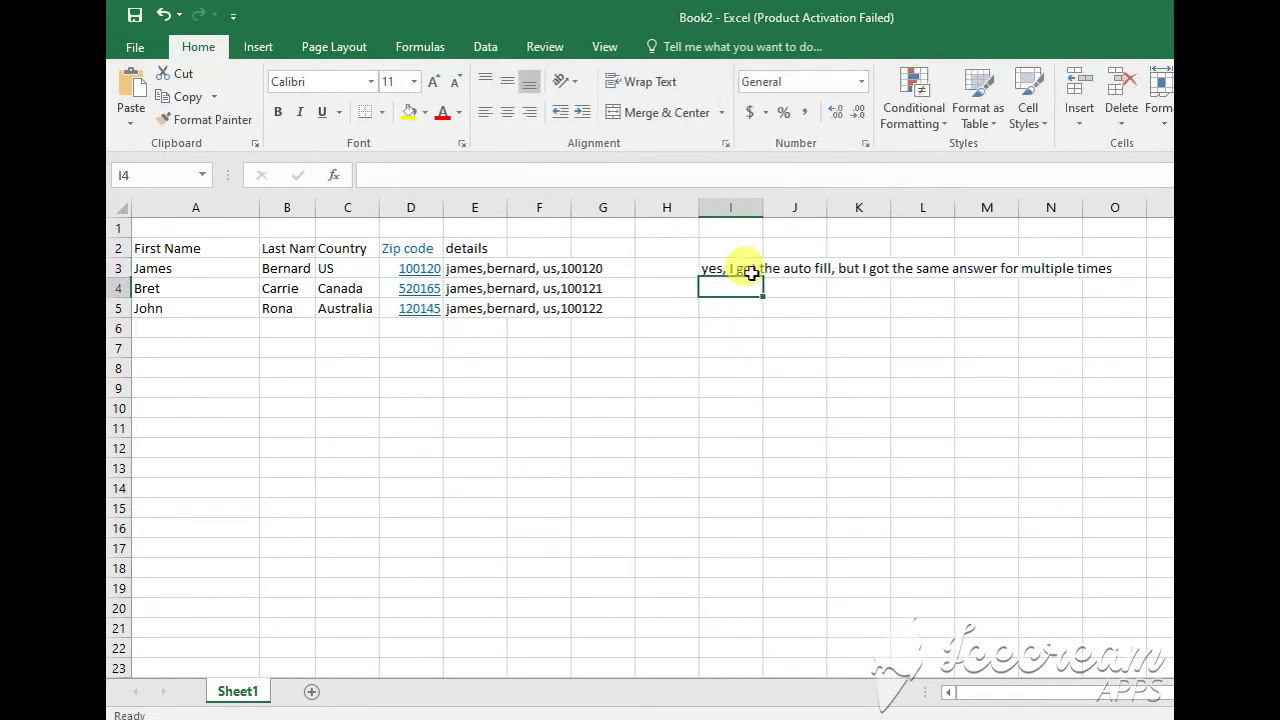
click(752, 272)
key(Delete)
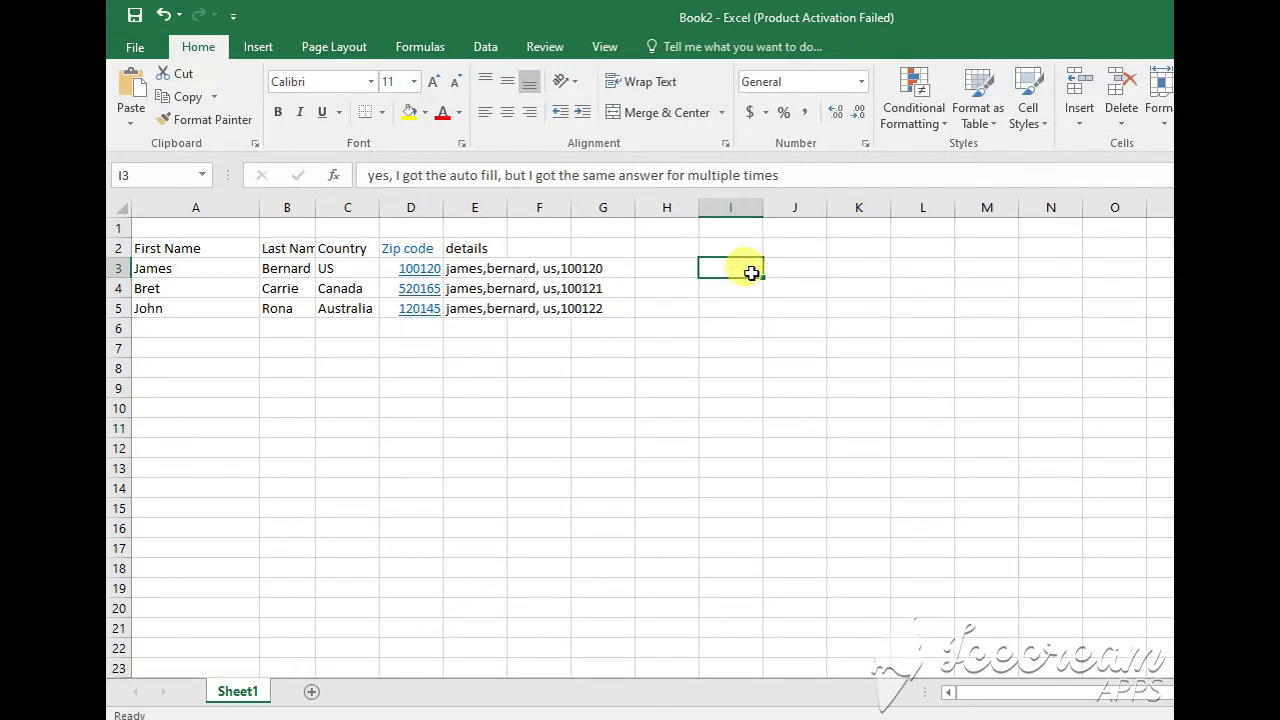
text(Let ne)
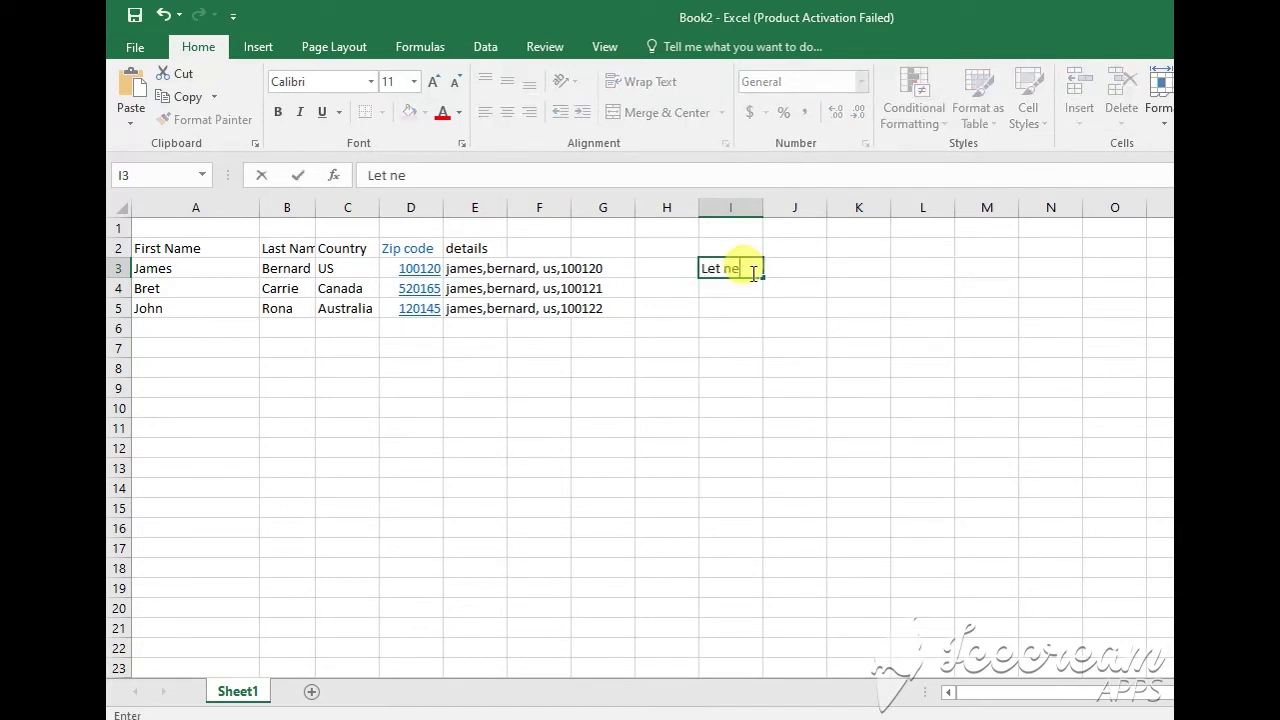
key(BackSpace)
key(BackSpace)
text(me usethe)
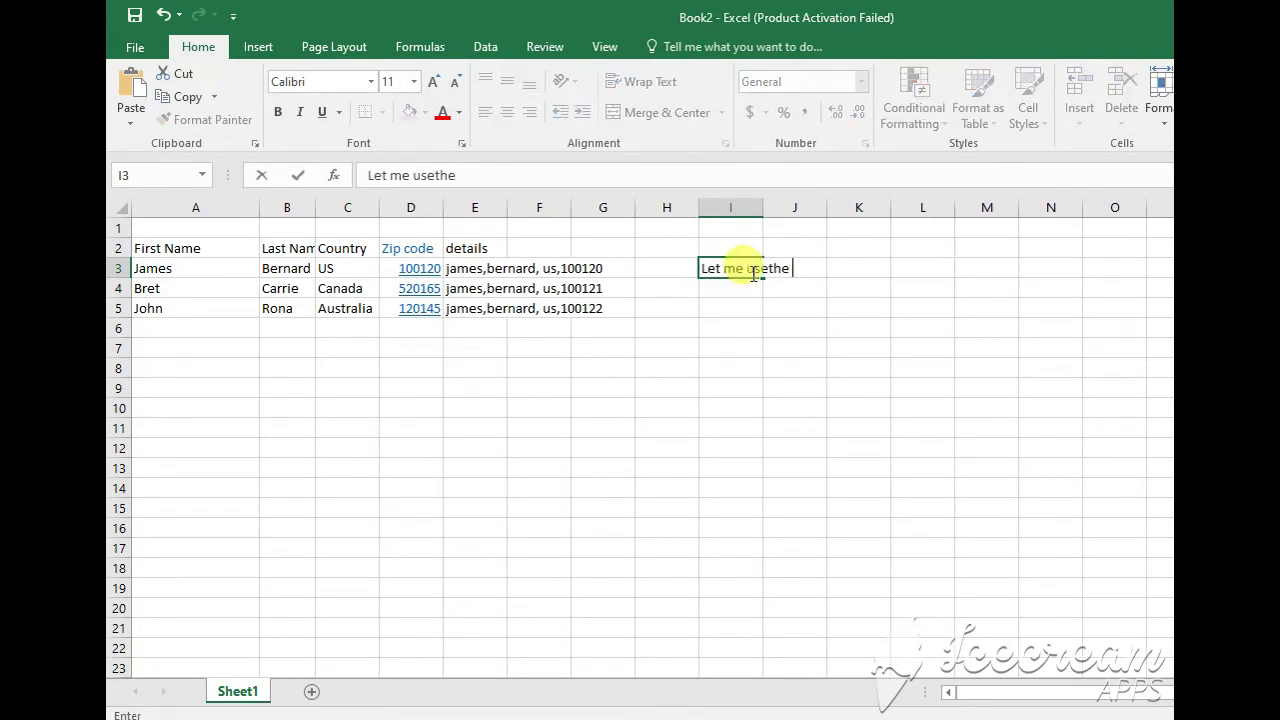
key(BackSpace)
key(BackSpace)
key(BackSpace)
text(the f)
text(lash fill)
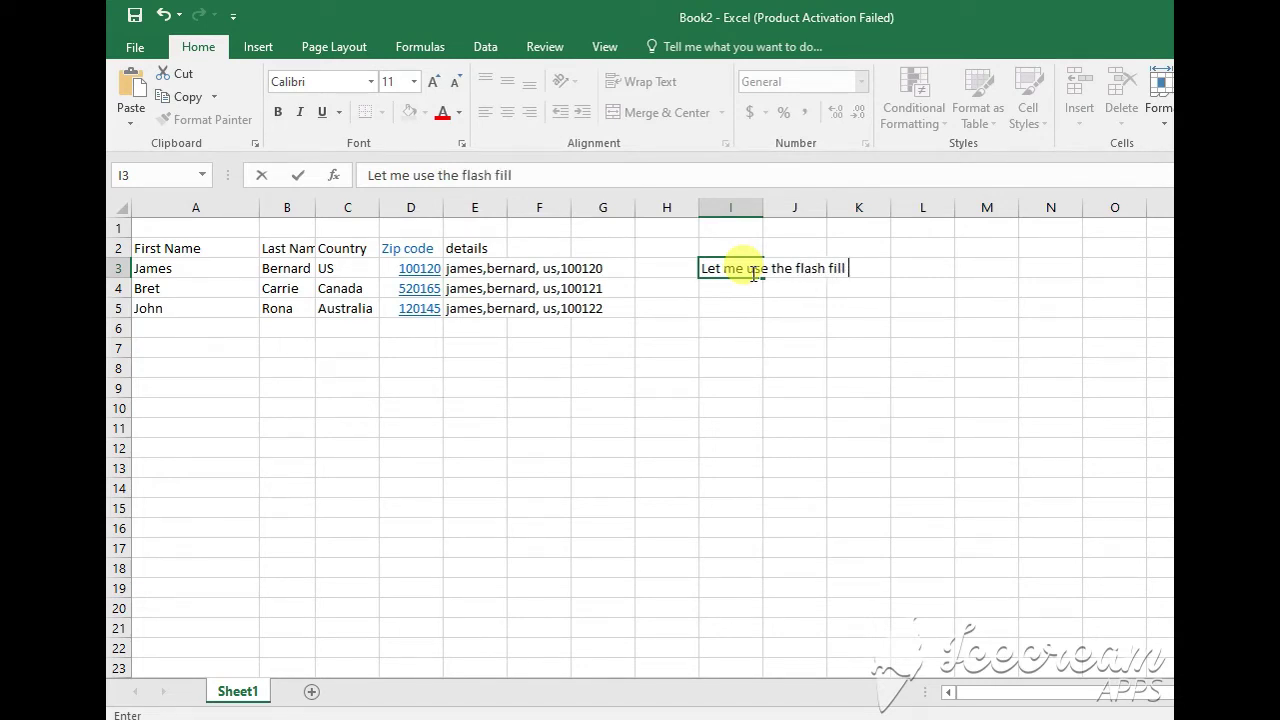
text(which isC)
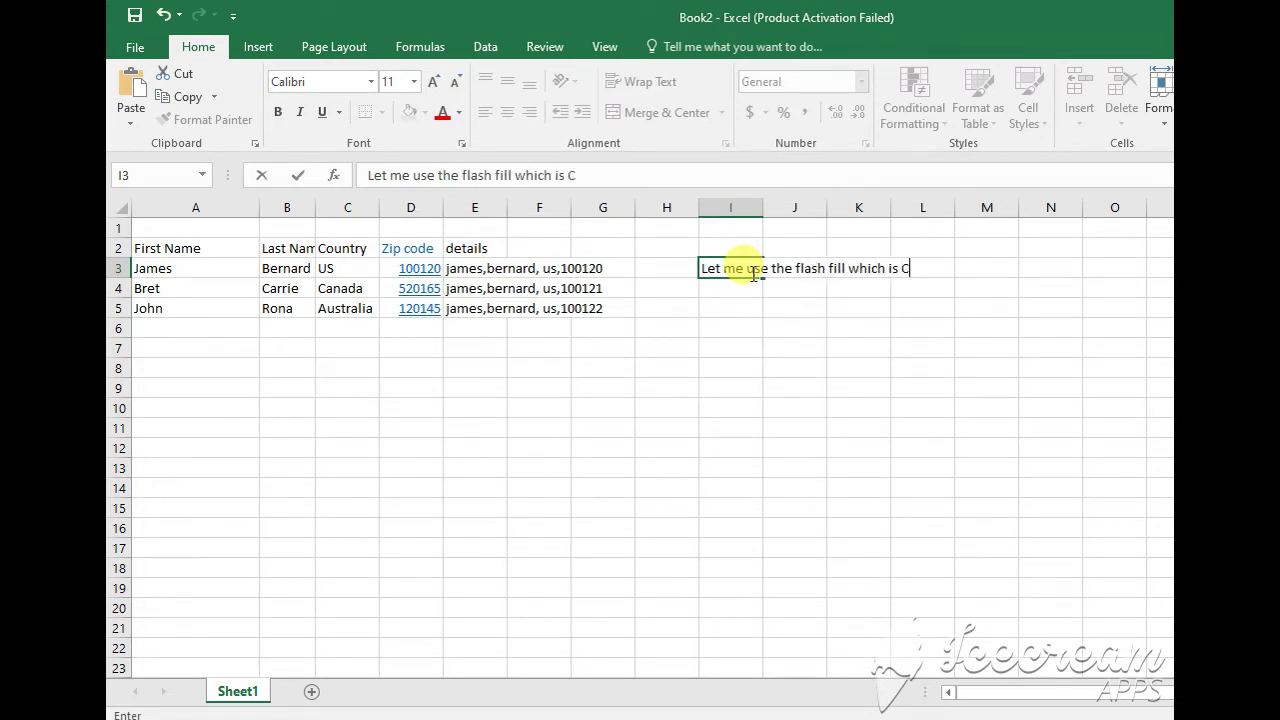
text(TRL)
key(BackSpace)
key(Return)
click(752, 272)
Clear the comment cell and the wrongly auto-filled entries in E4 and E5.
key(Delete)
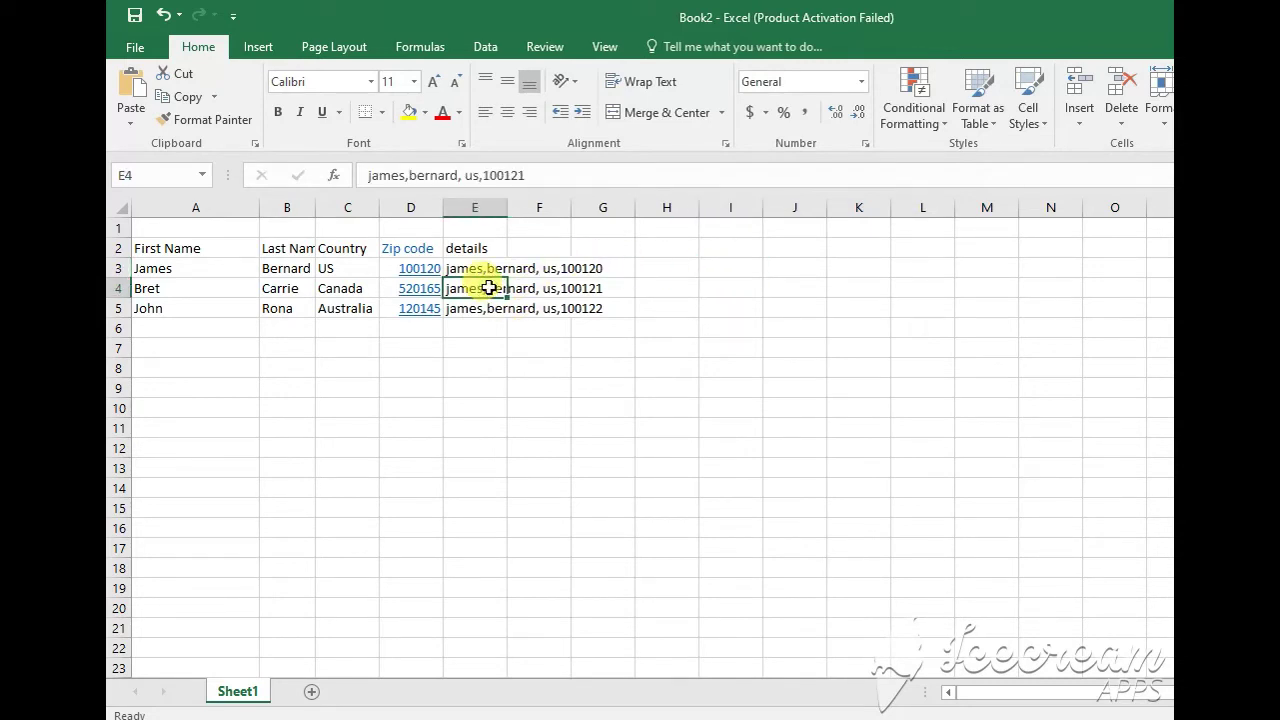
drag(486, 288, 489, 292)
key(Delete)
key(Up)
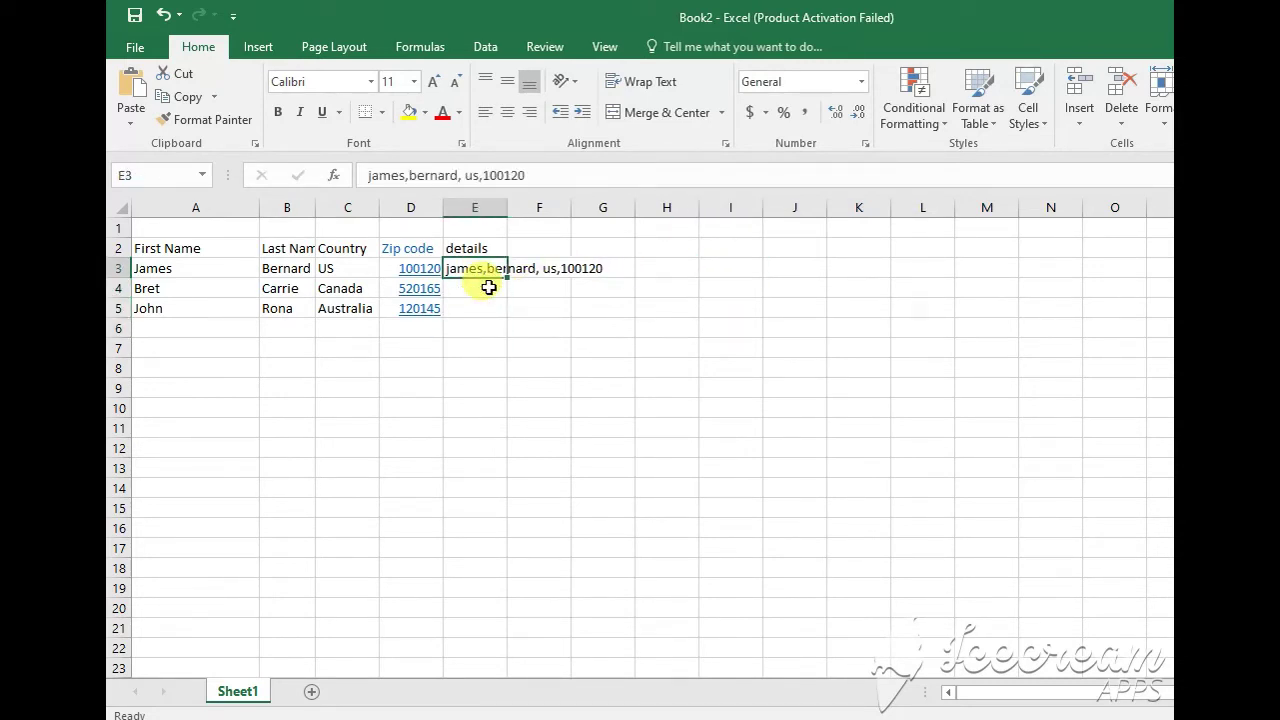
key(Down)
Flash Fill E3:E5 so each row gets its own details, then autofit column E.
drag(489, 268, 489, 308)
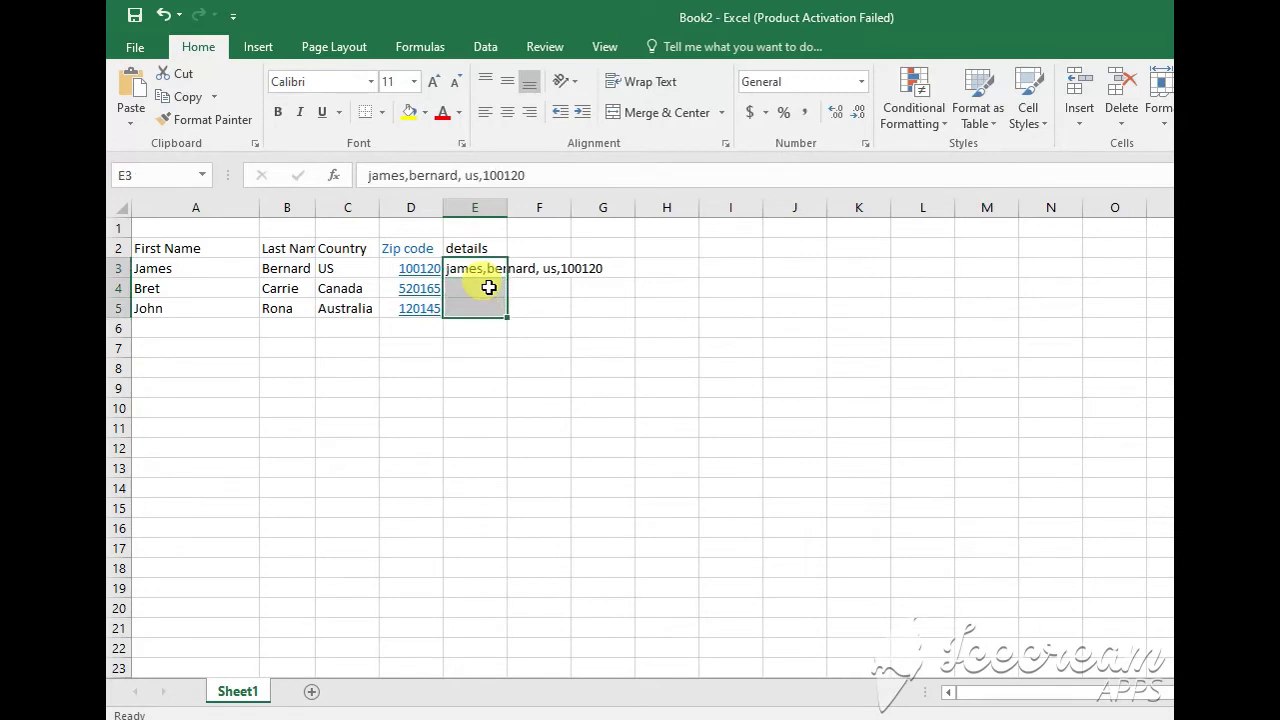
key(ctrl+e)
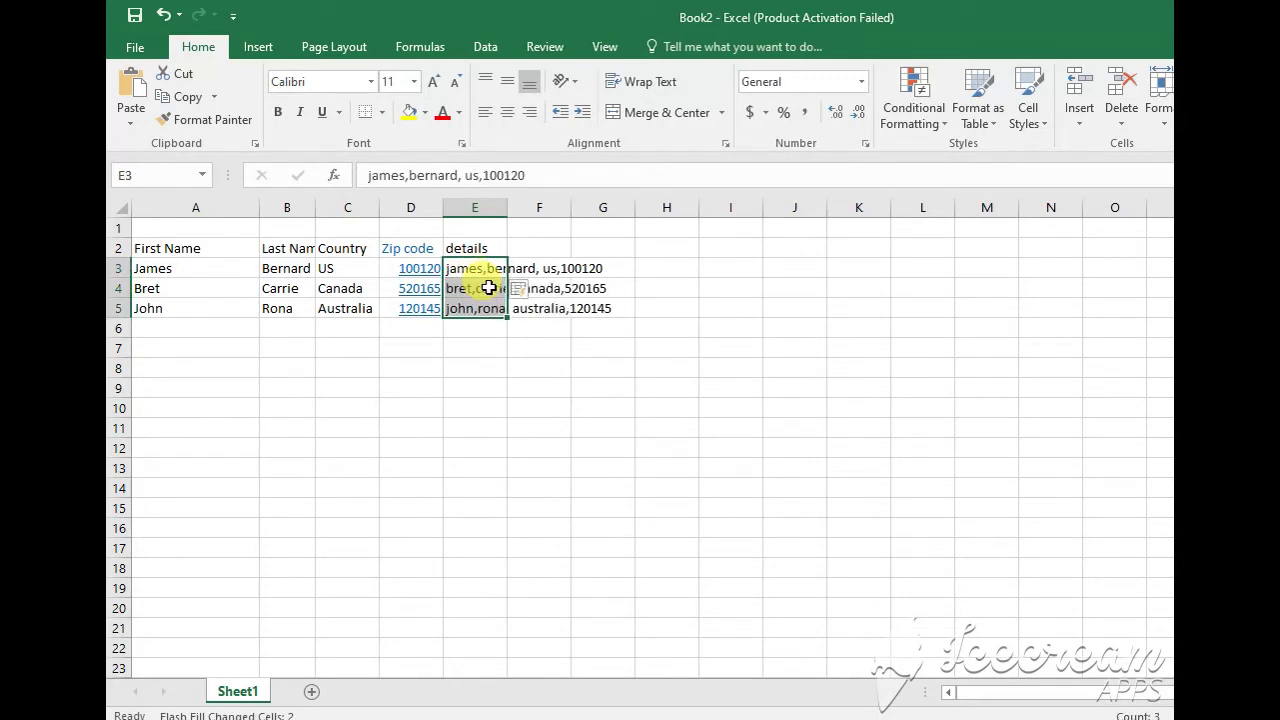
click(610, 326)
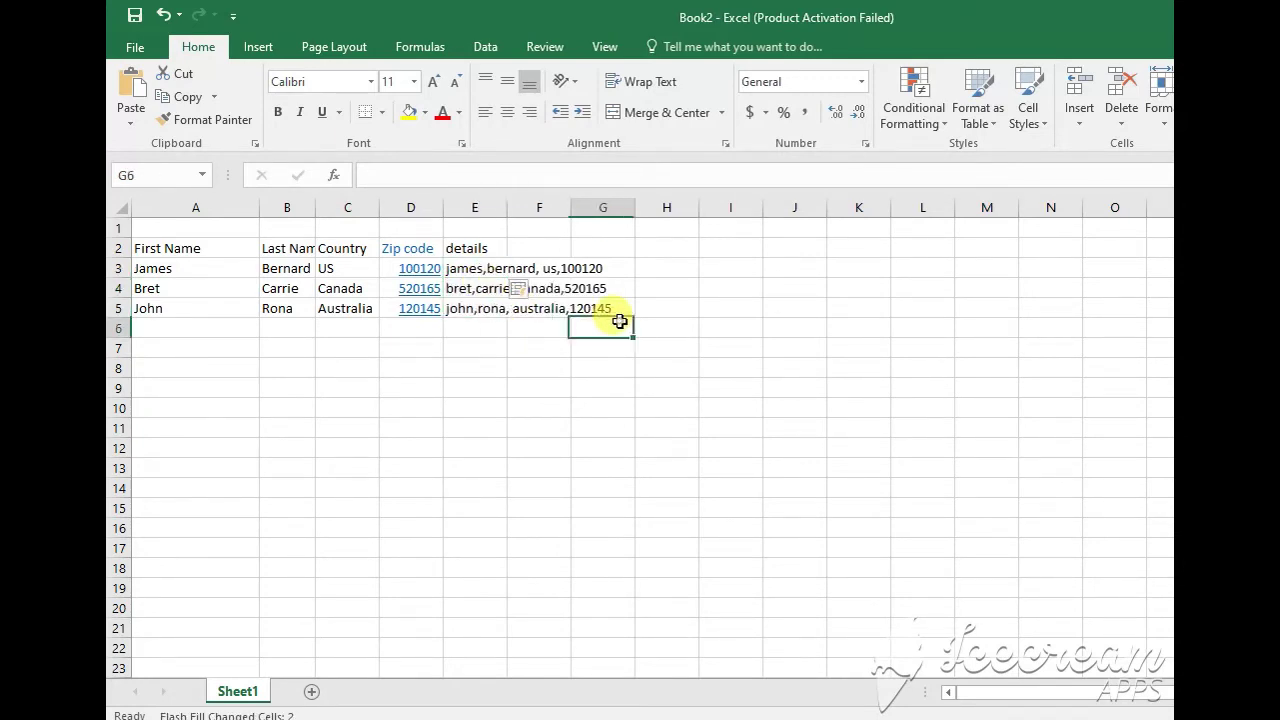
double_click(506, 208)
click(595, 372)
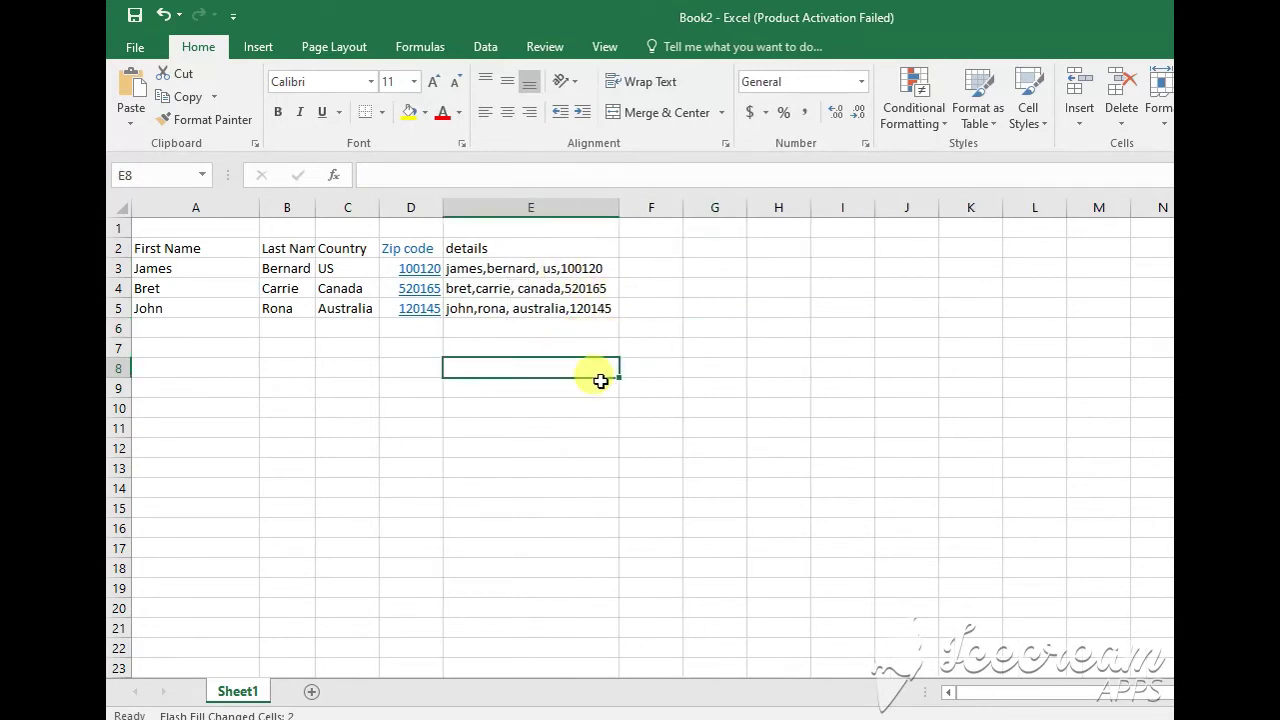
key(Up)
text(see the)
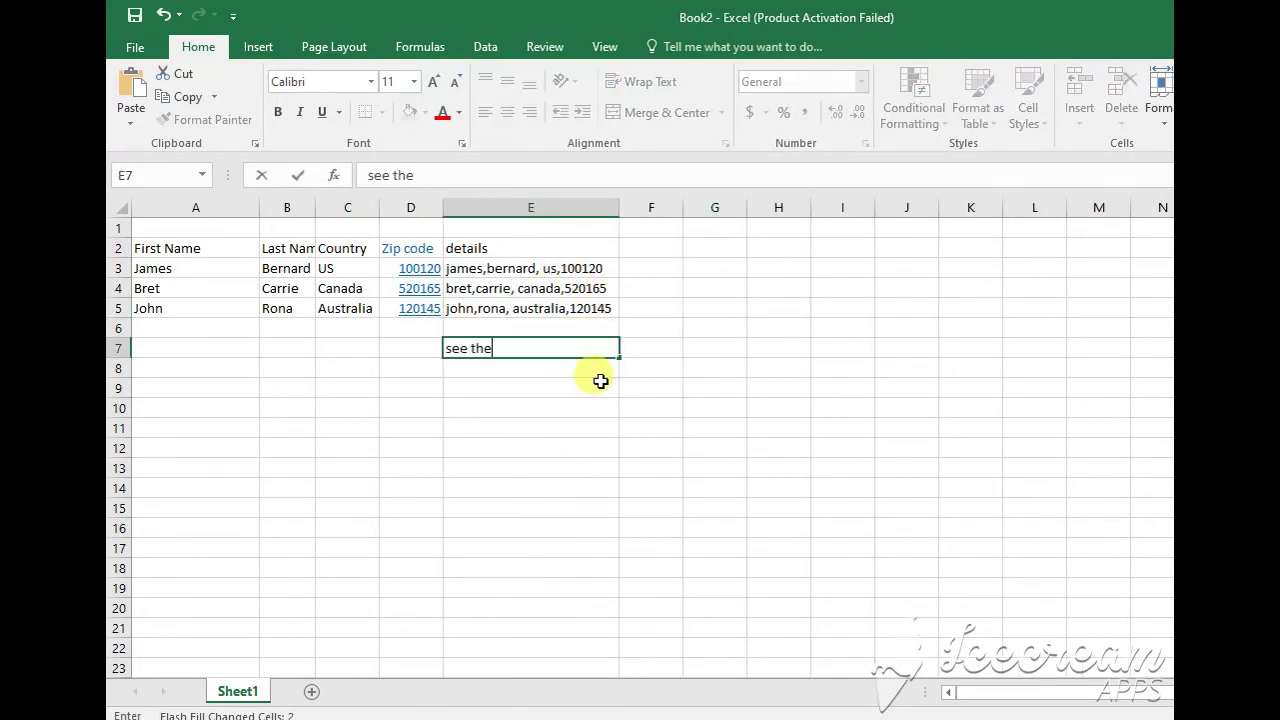
text( answer which)
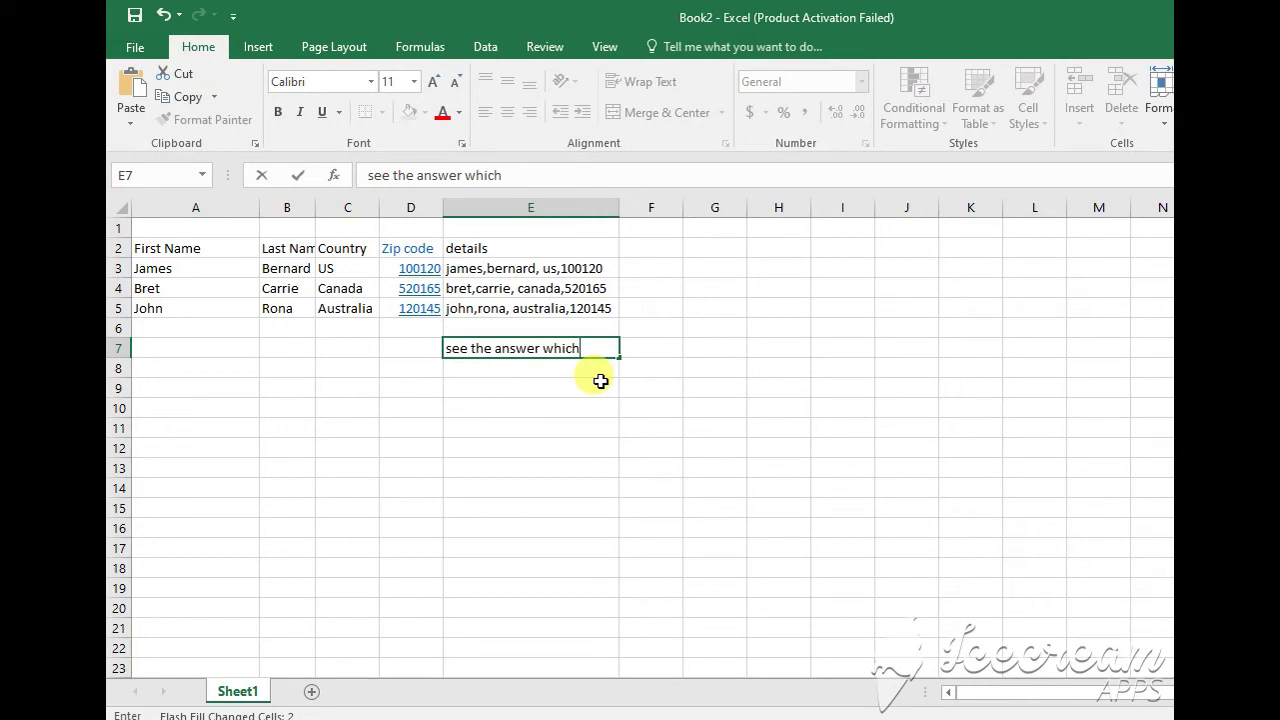
text( gives you)
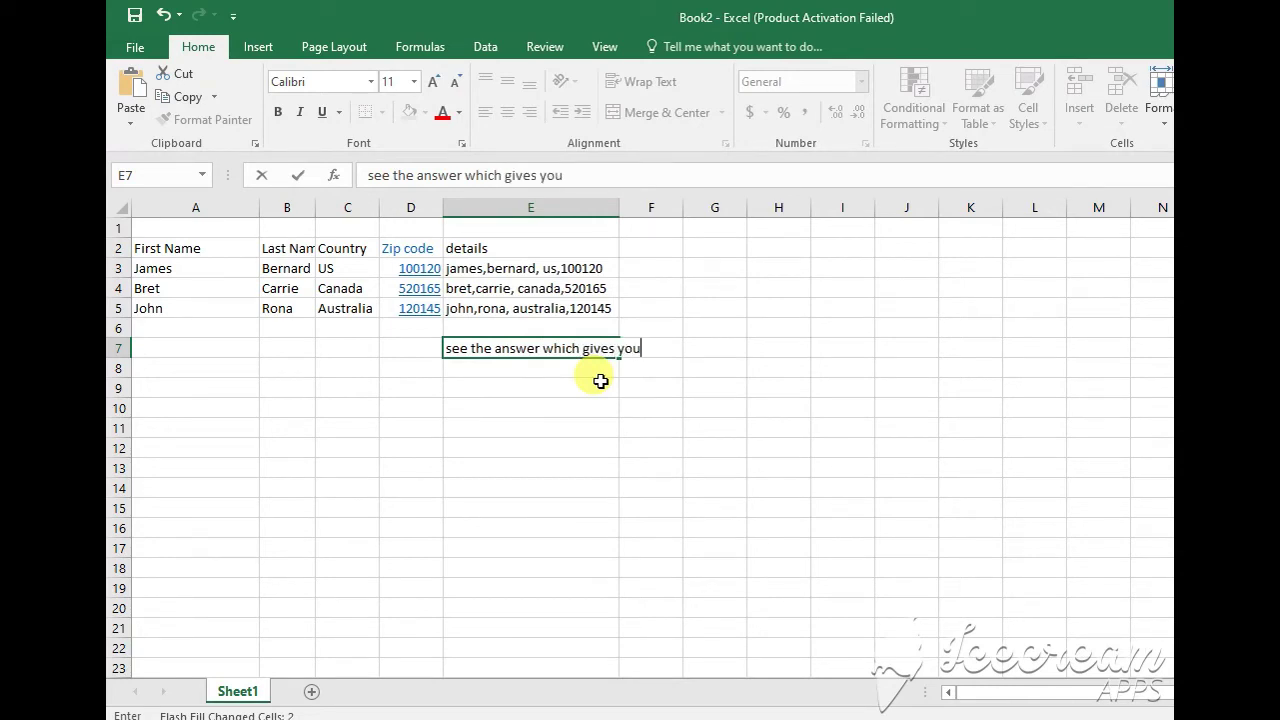
text( right away s)
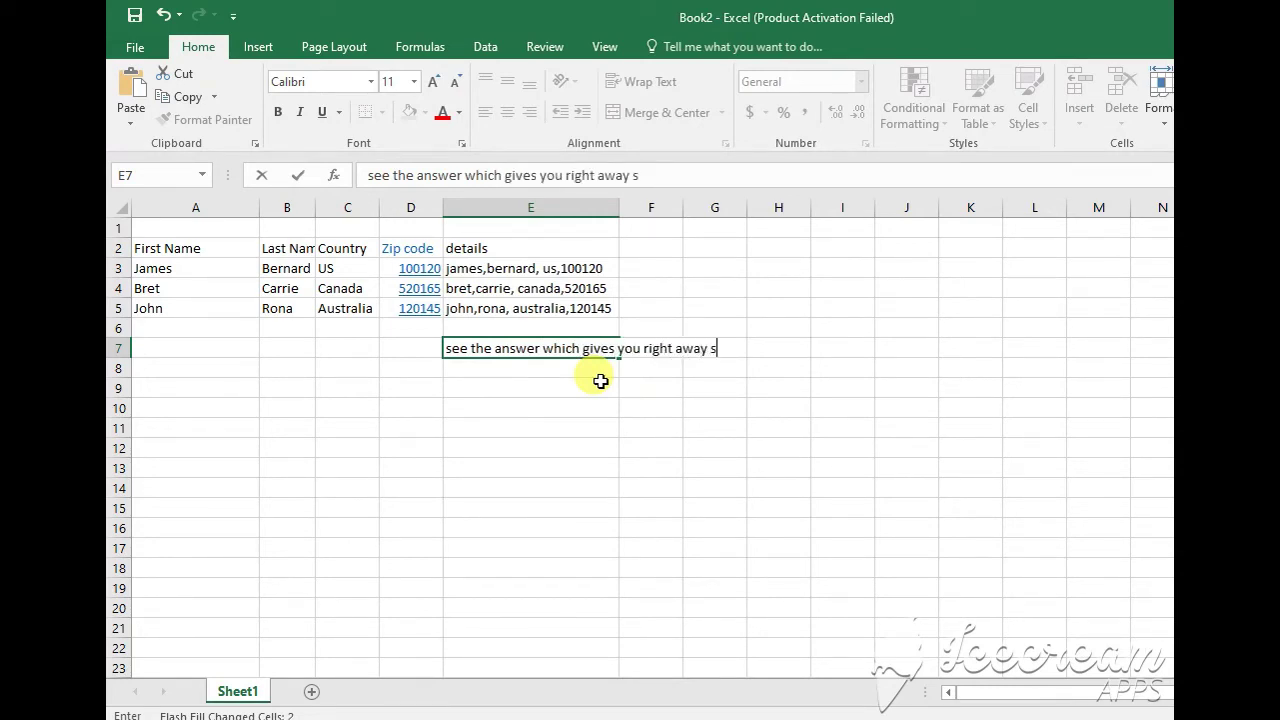
key(BackSpace)
text(as per the )
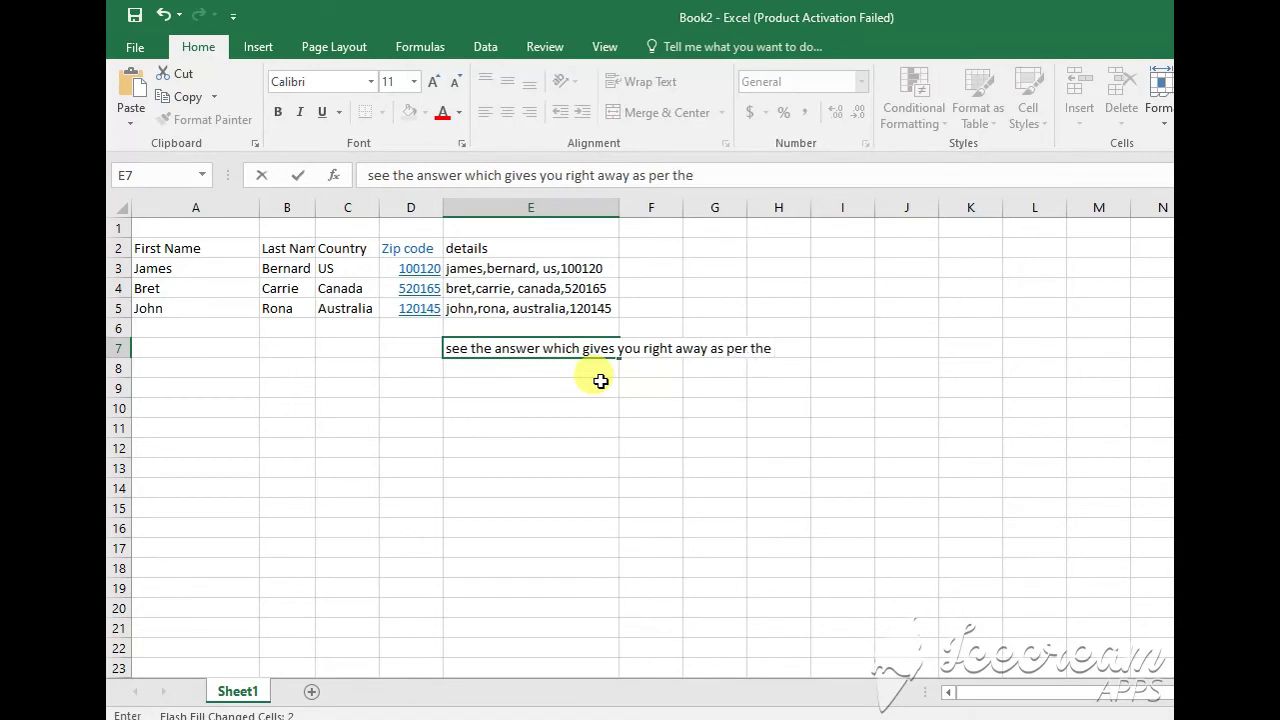
text(things)
key(BackSpace)
key(BackSpace)
key(BackSpace)
key(BackSpace)
key(BackSpace)
text(detail)
text(s we have enter)
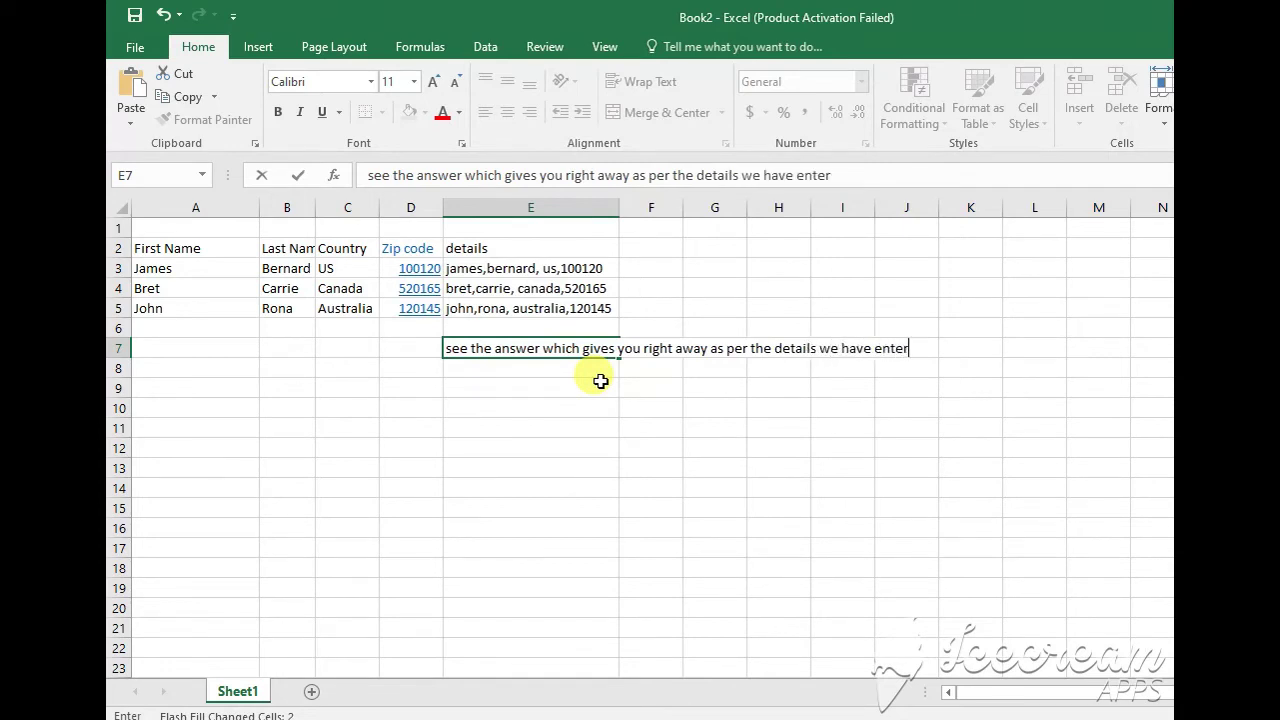
text(d)
key(Return)
key(Up)
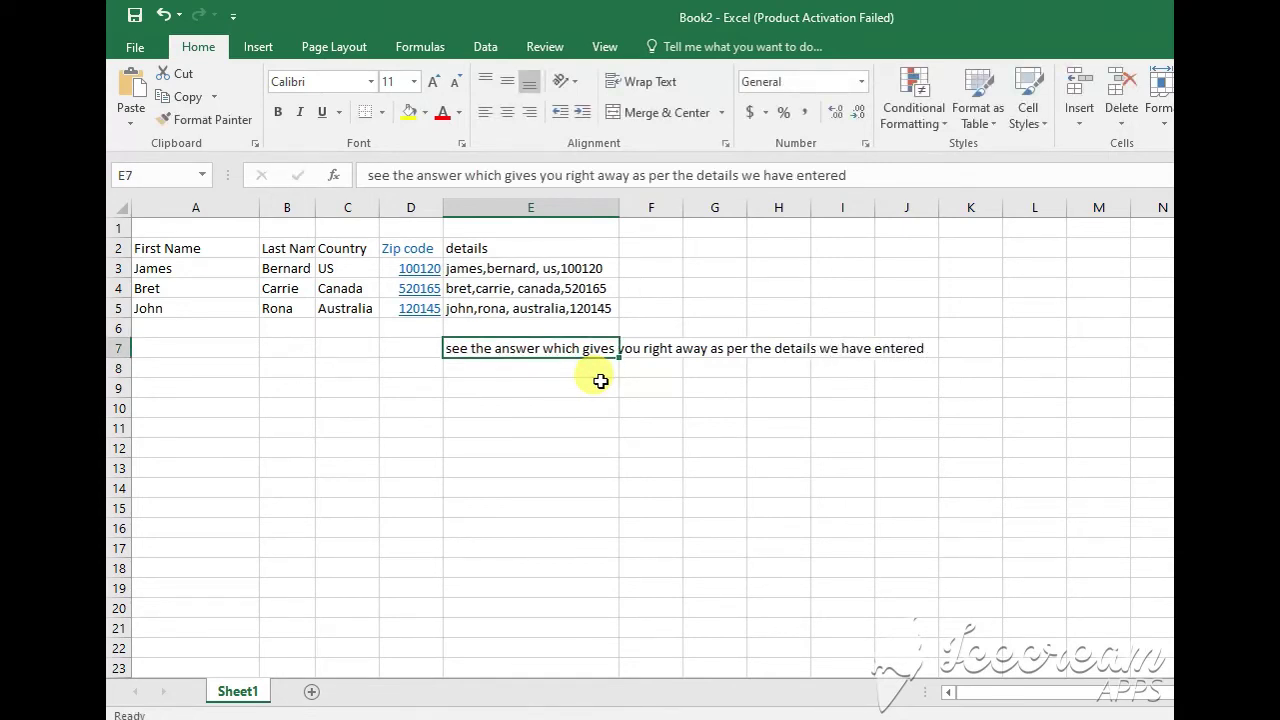
key(Delete)
key(Up)
key(Up)
key(Up)
key(Up)
key(Up)
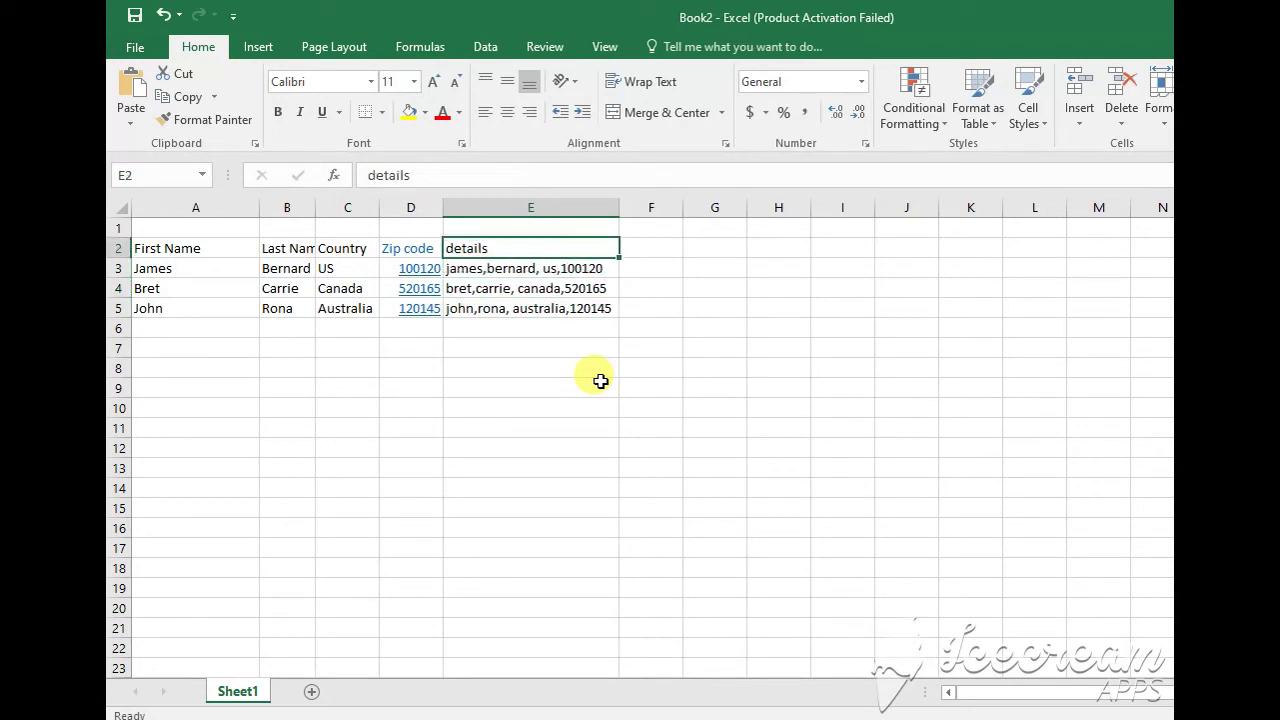
Add a 'phone number' header in F2 and a phone number for each record in F3:F5.
key(Right)
text(phone n)
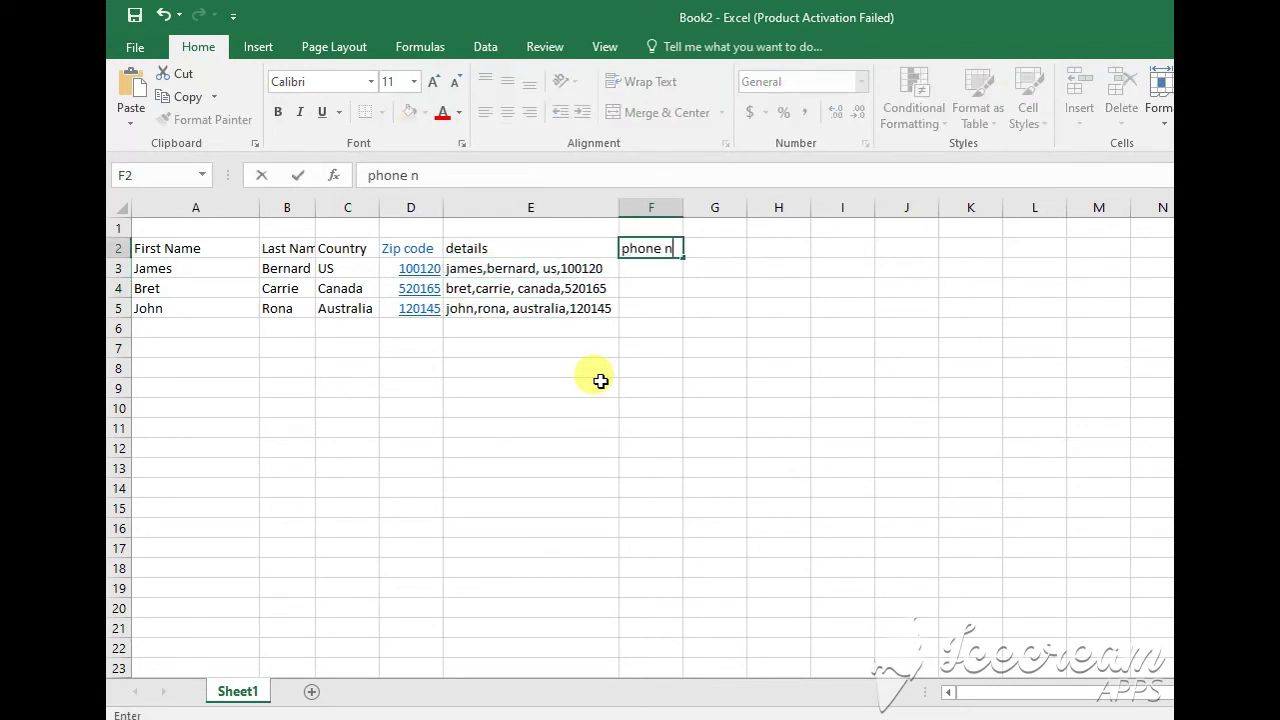
text(umber)
key(Return)
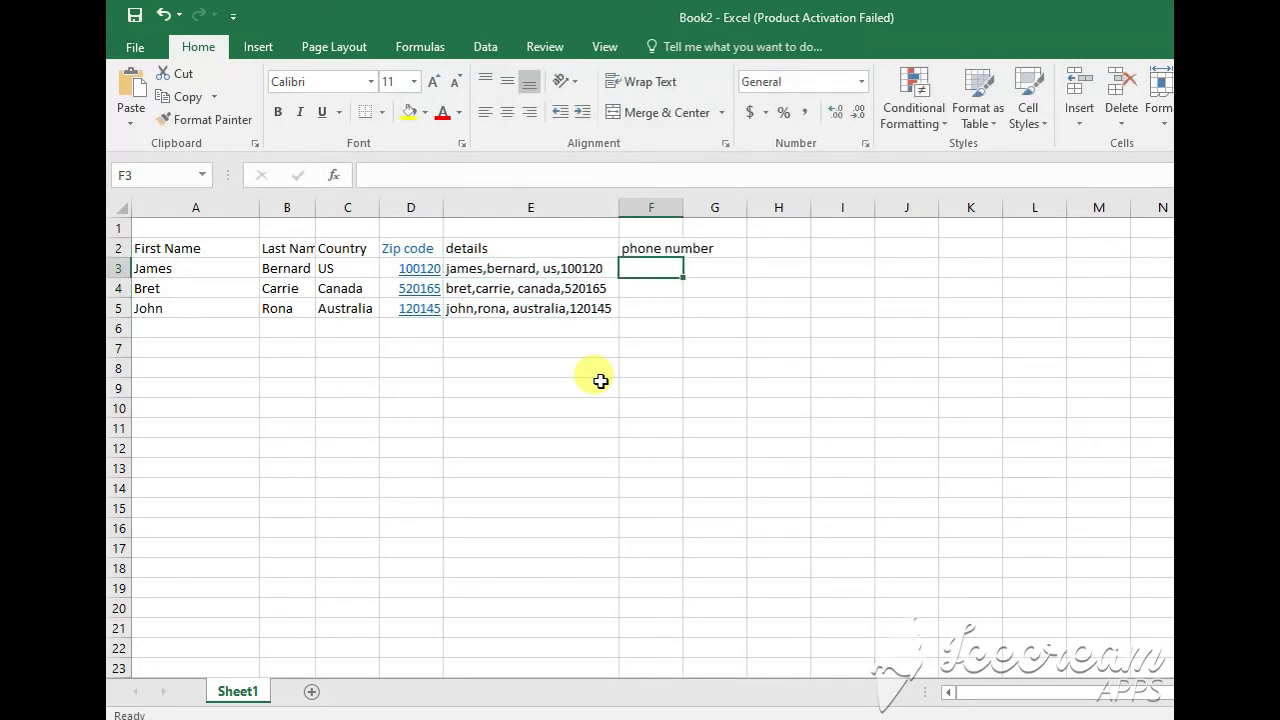
text(1234567)
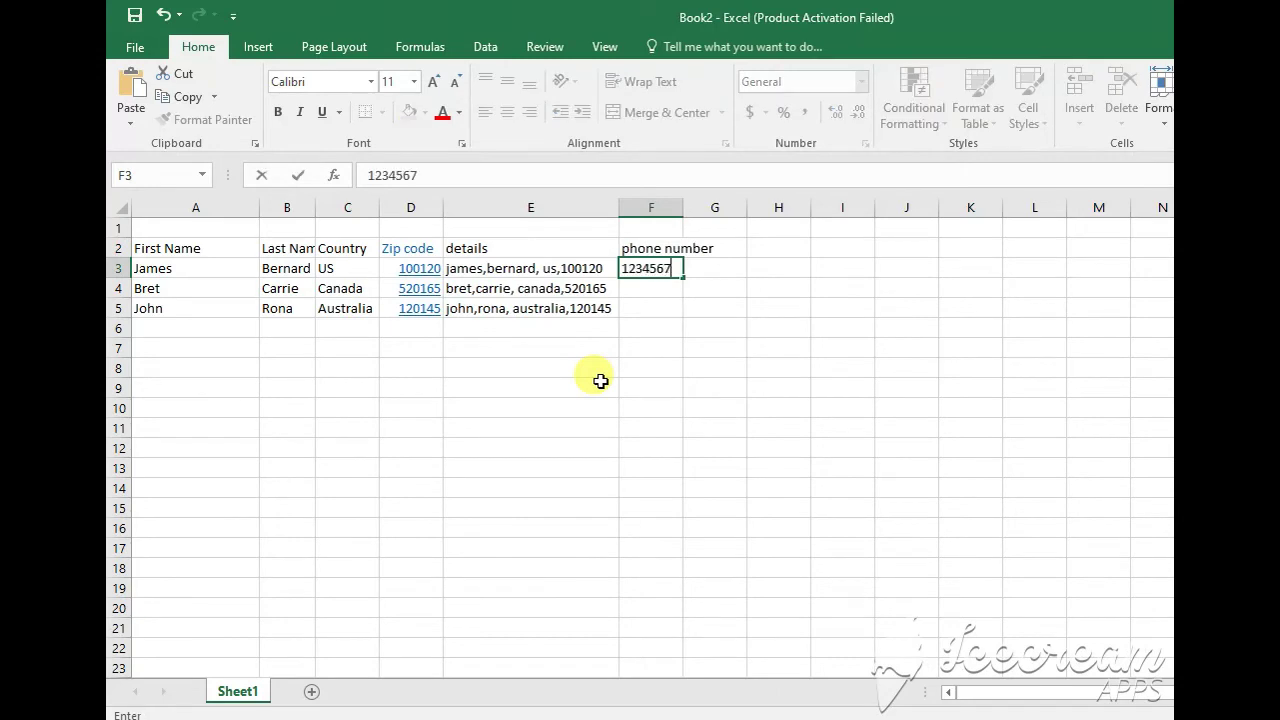
text(89)
key(Return)
text(234)
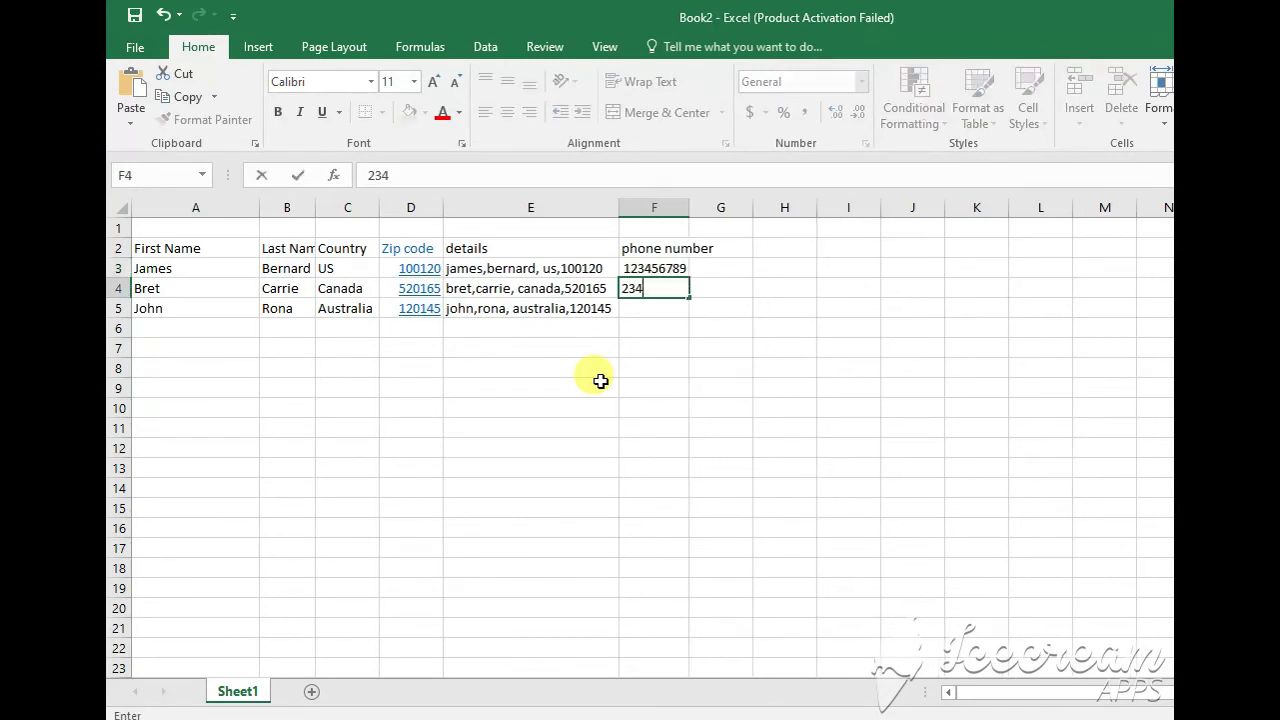
text(567891)
key(Return)
text(2)
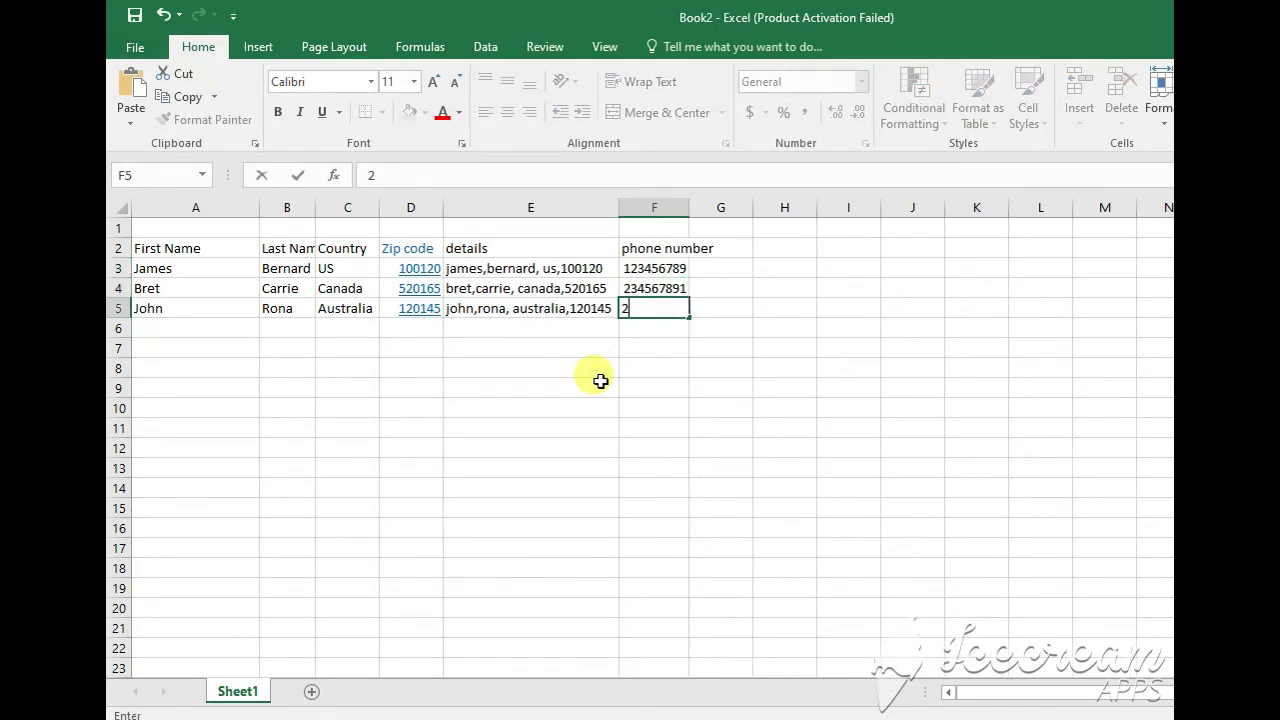
text(456789)
text(123)
key(Return)
Enter an example combining the first person's first name and phone number in G2.
key(Up)
key(Up)
key(Up)
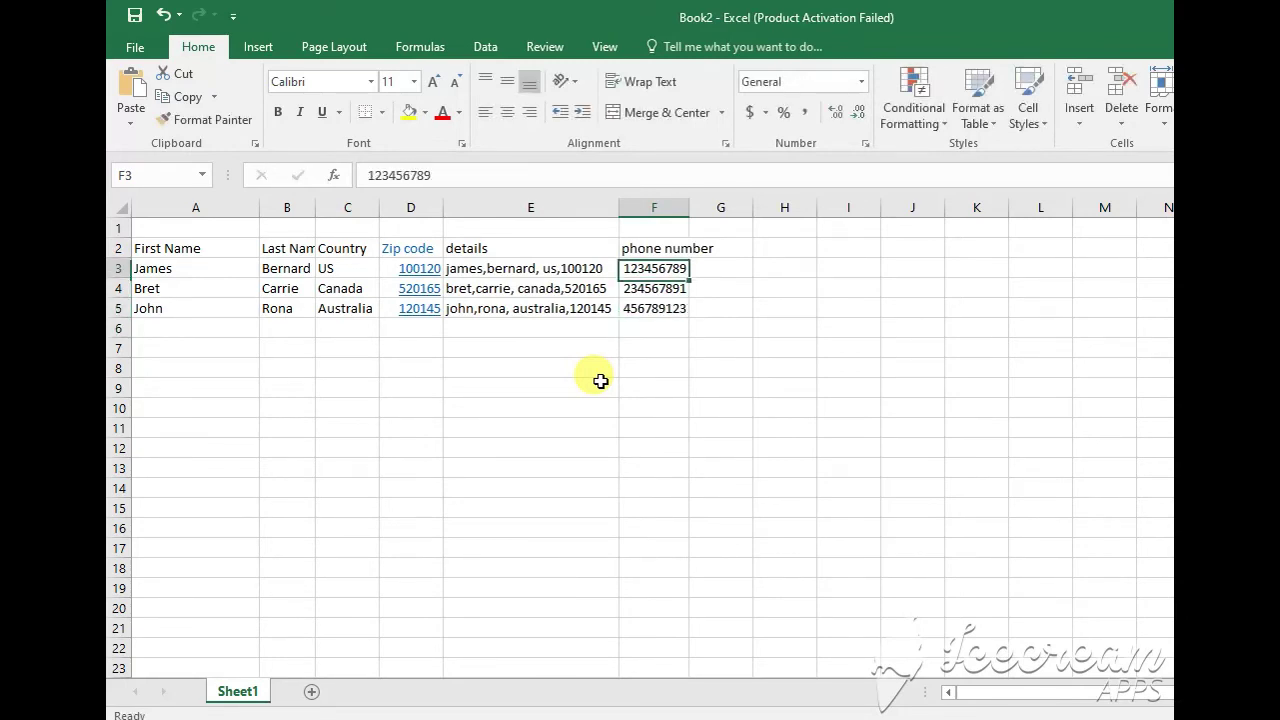
key(Right)
key(Up)
text(j)
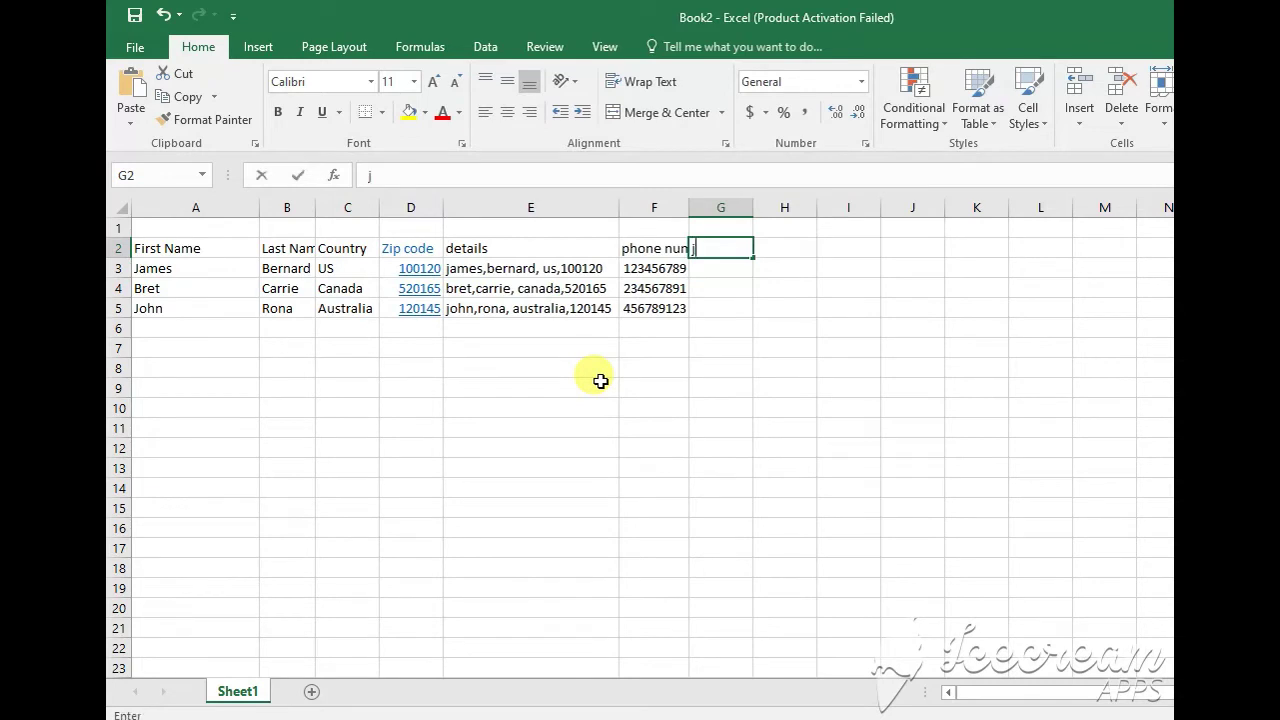
text(ames,)
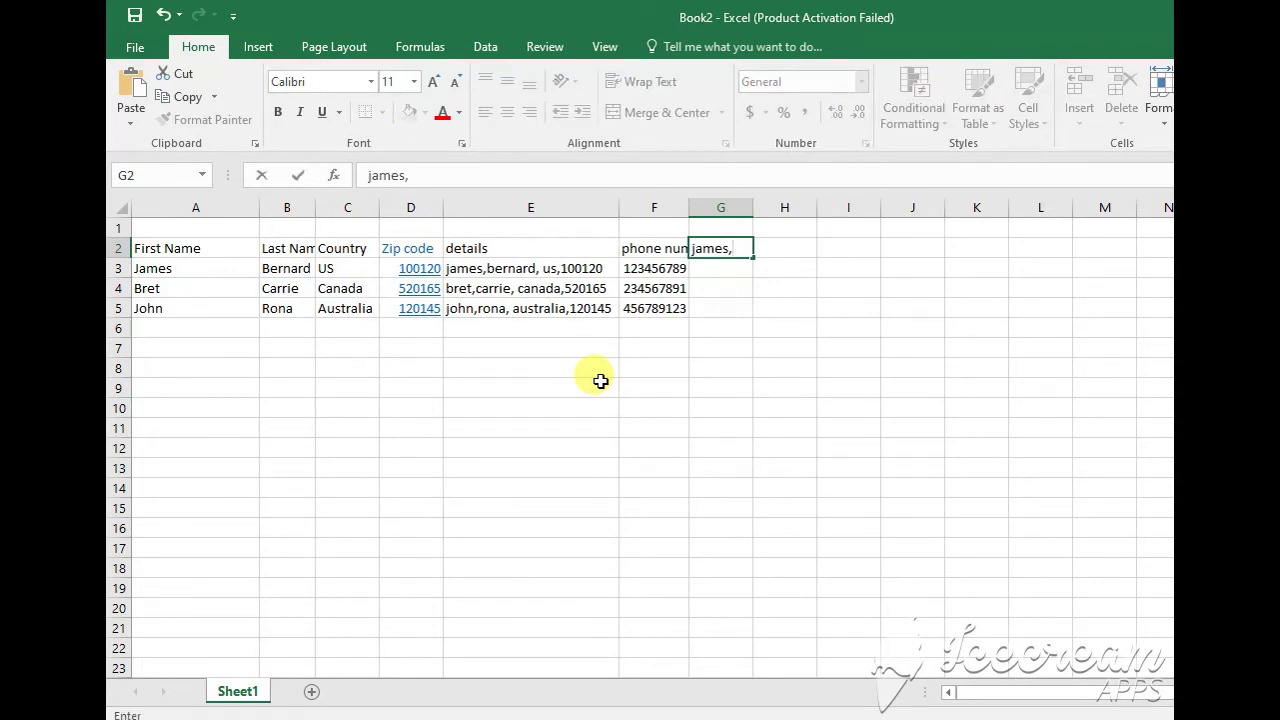
text(12345678)
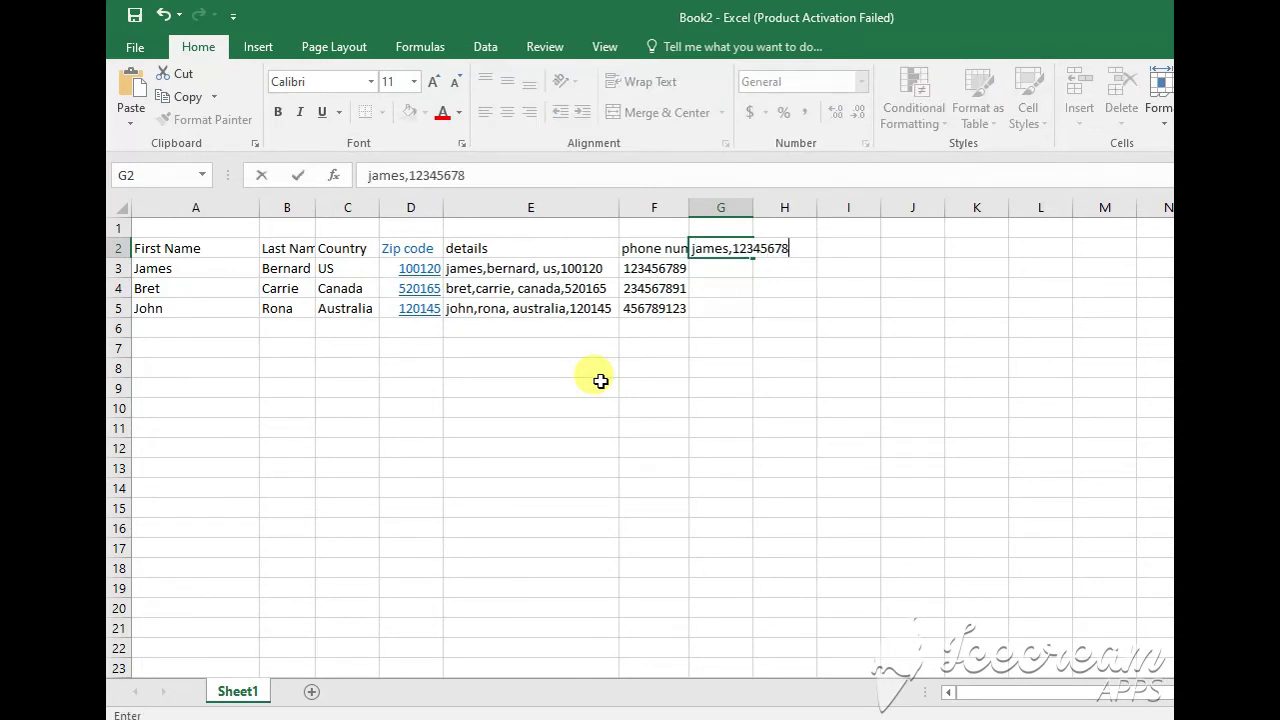
text(9, us)
key(Return)
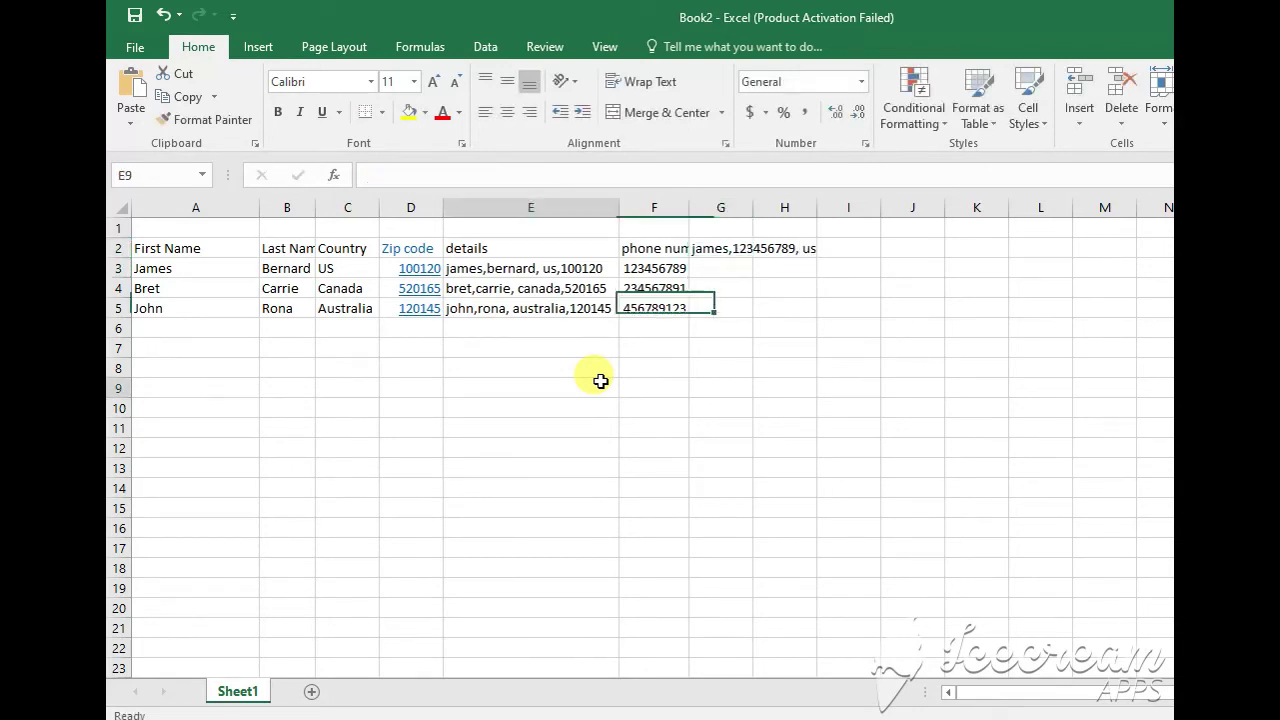
Write 'let me use the flash fill now for the others' in E9, retyping after a false start.
click(600, 381)
text(let me use the )
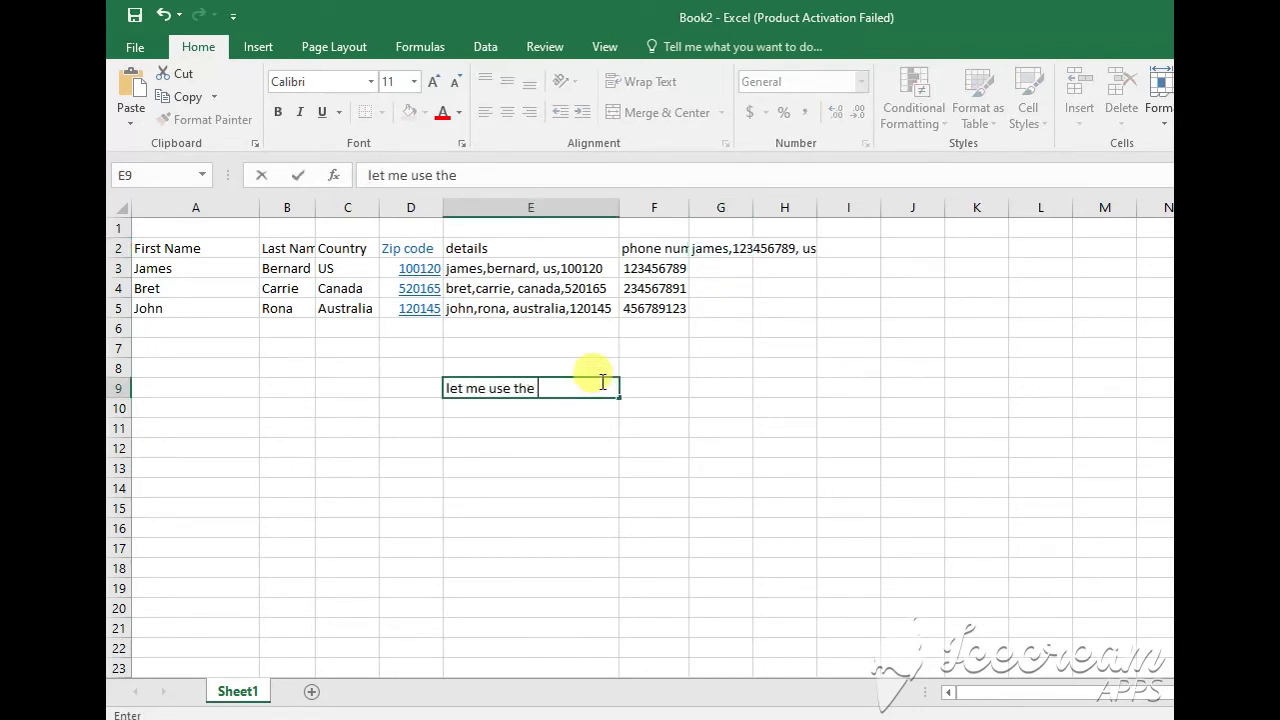
text(flashf)
click(580, 403)
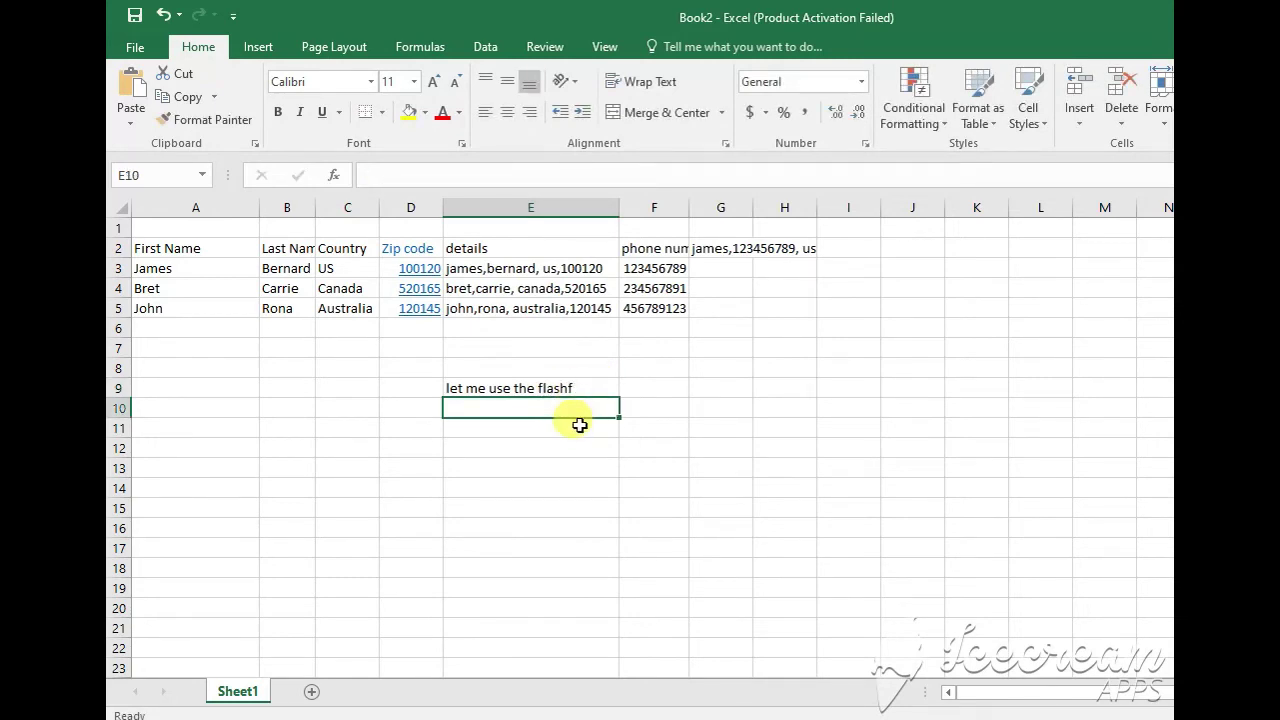
key(Up)
key(Delete)
text(ls)
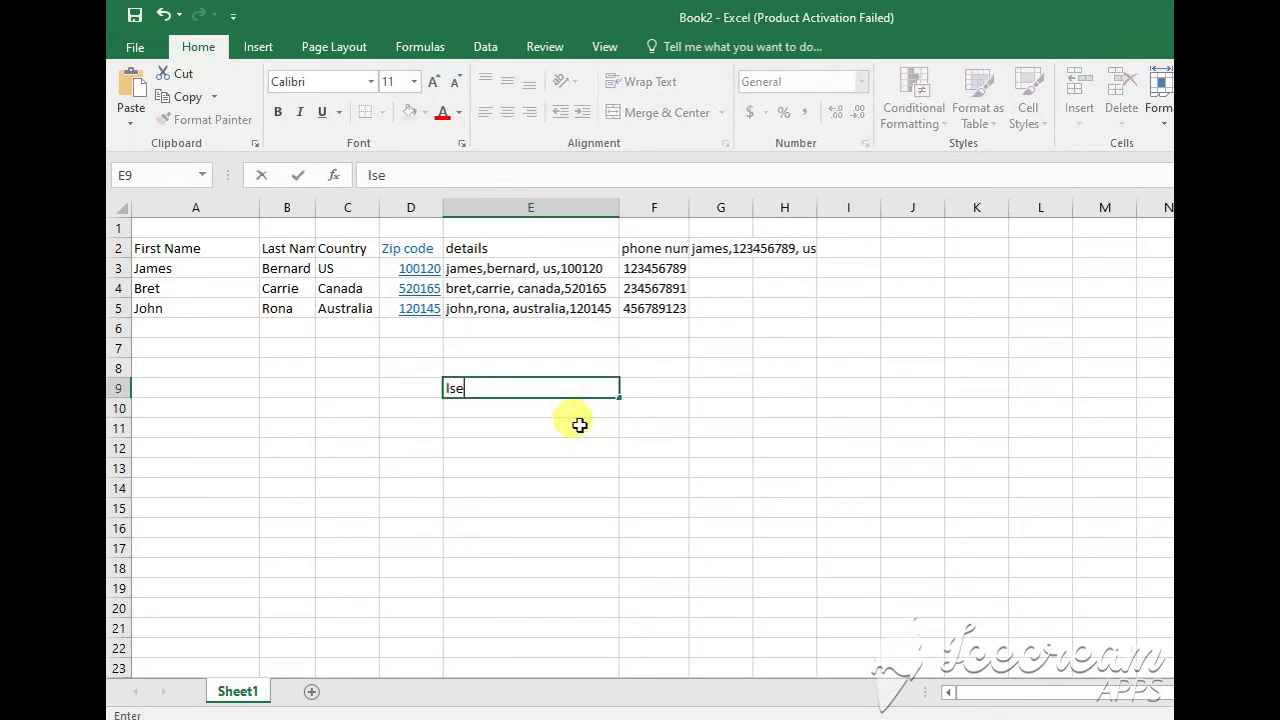
key(BackSpace)
text(et me use the fl)
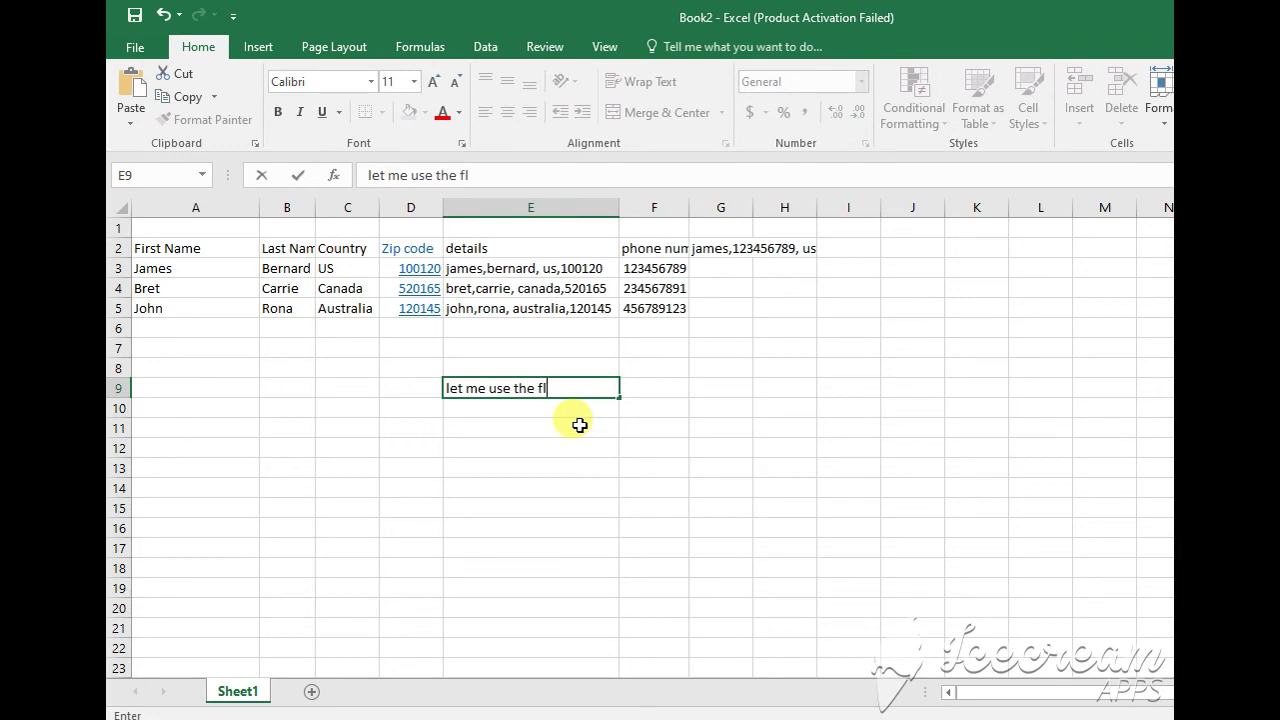
text(ash fill now f)
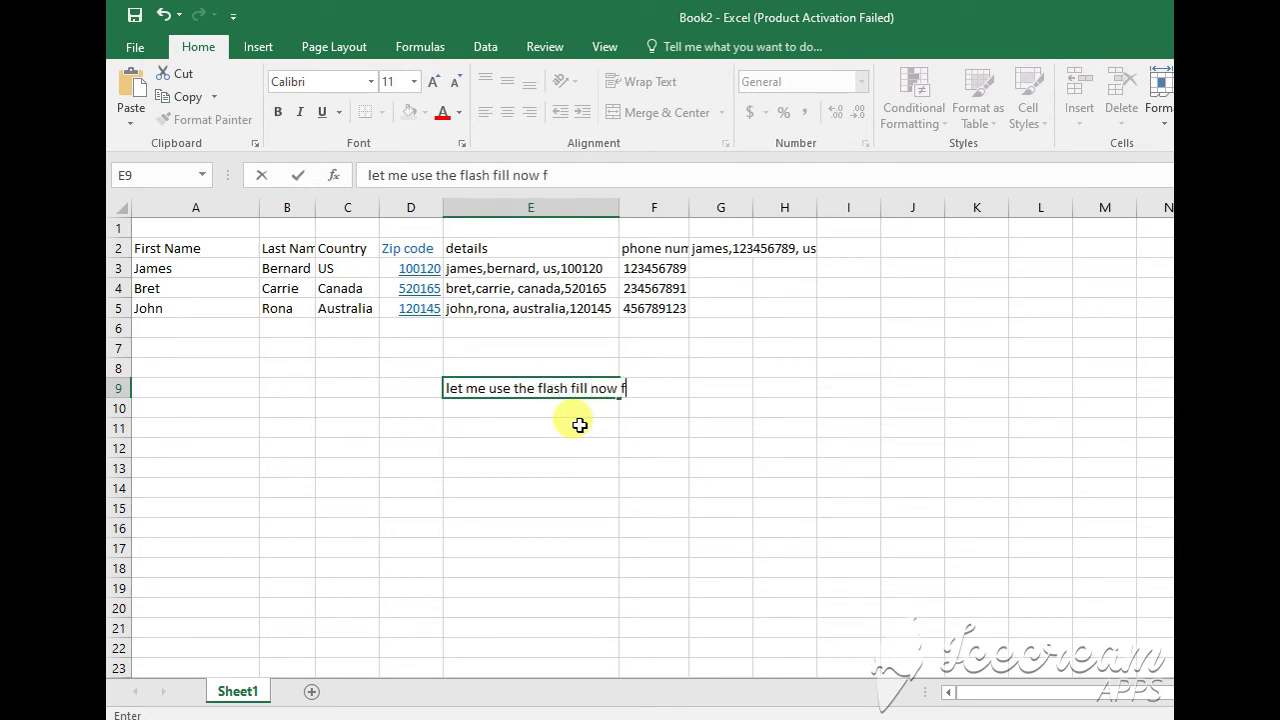
text(or the others)
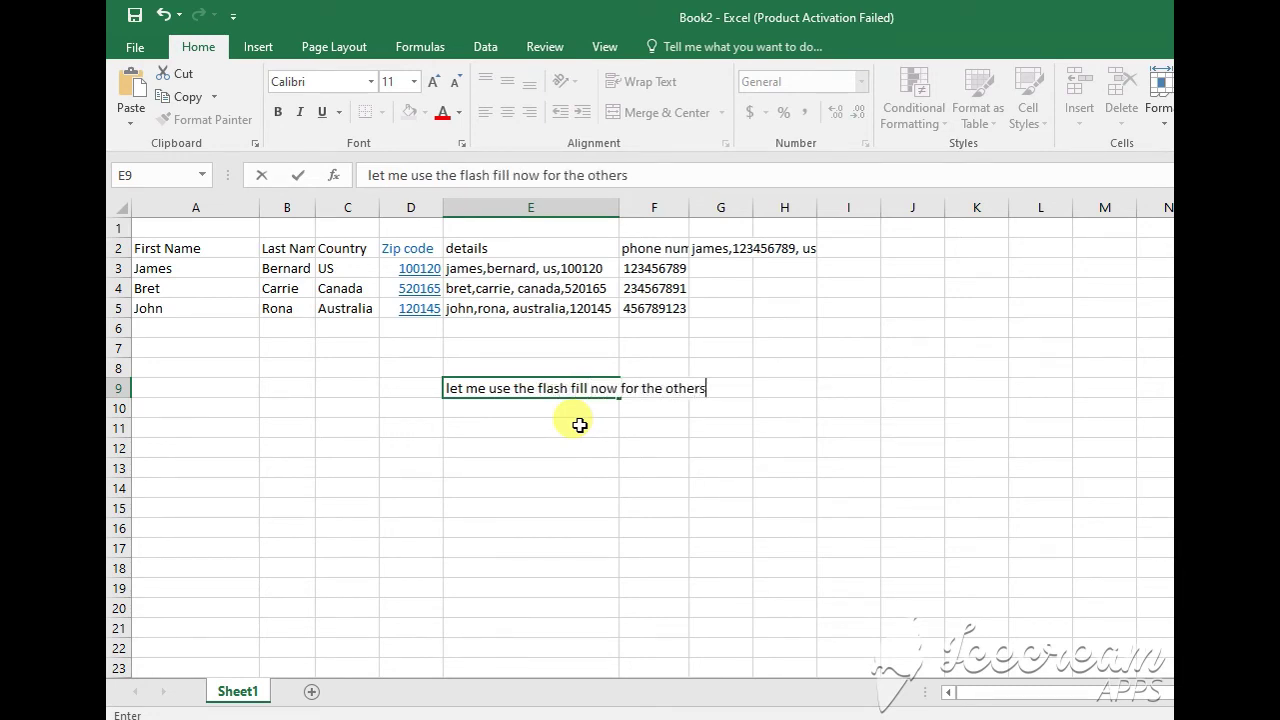
key(Return)
Delete the E9 note and clear G2:G5 after an unsuccessful Flash Fill attempt.
key(Up)
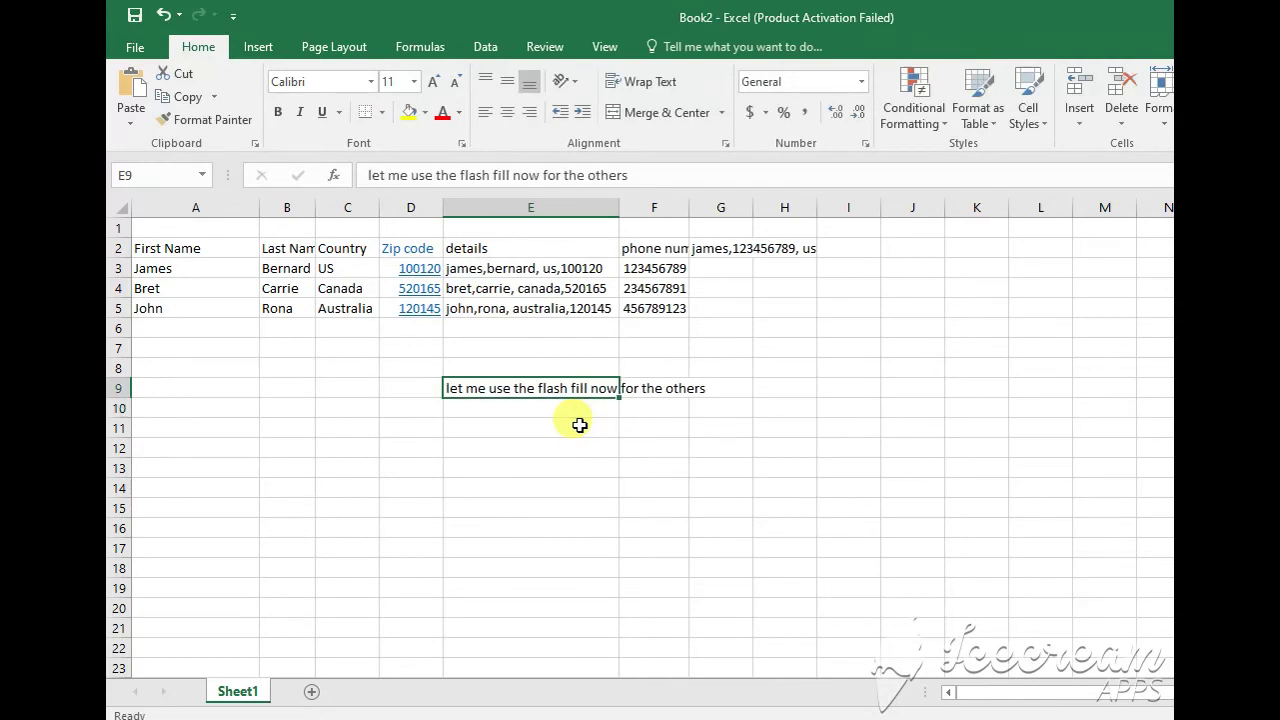
key(Delete)
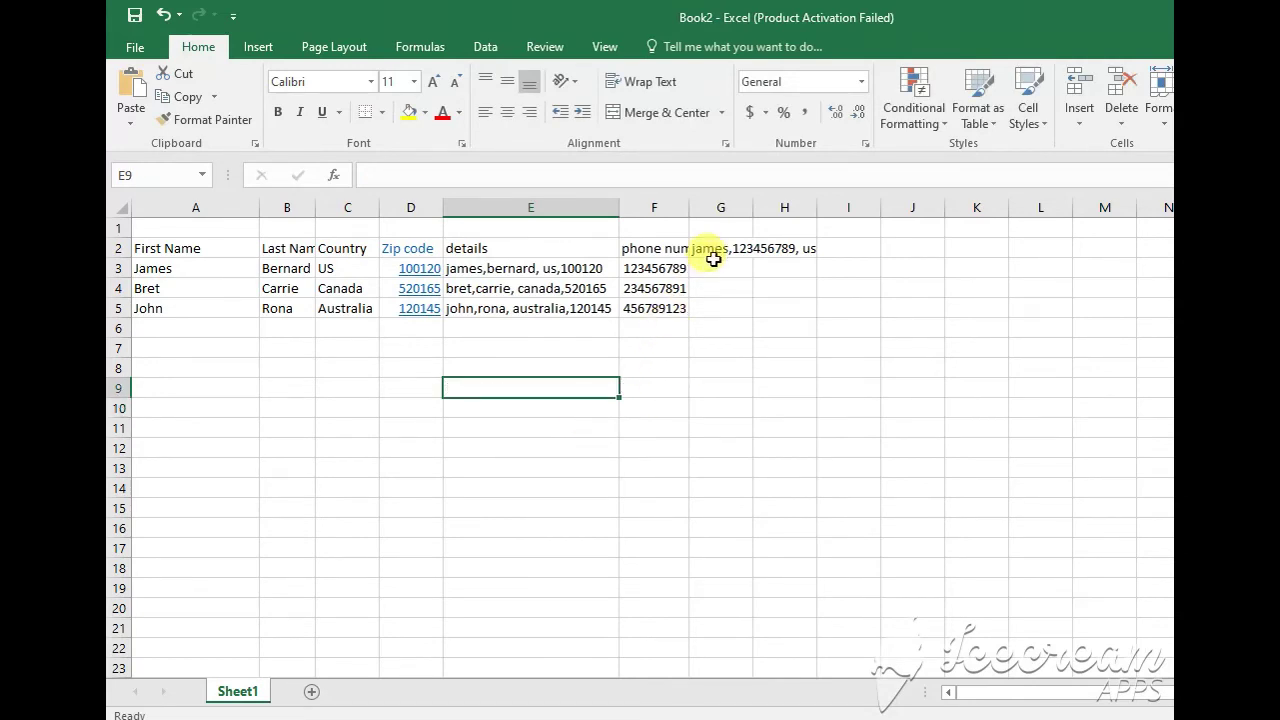
drag(714, 248, 716, 308)
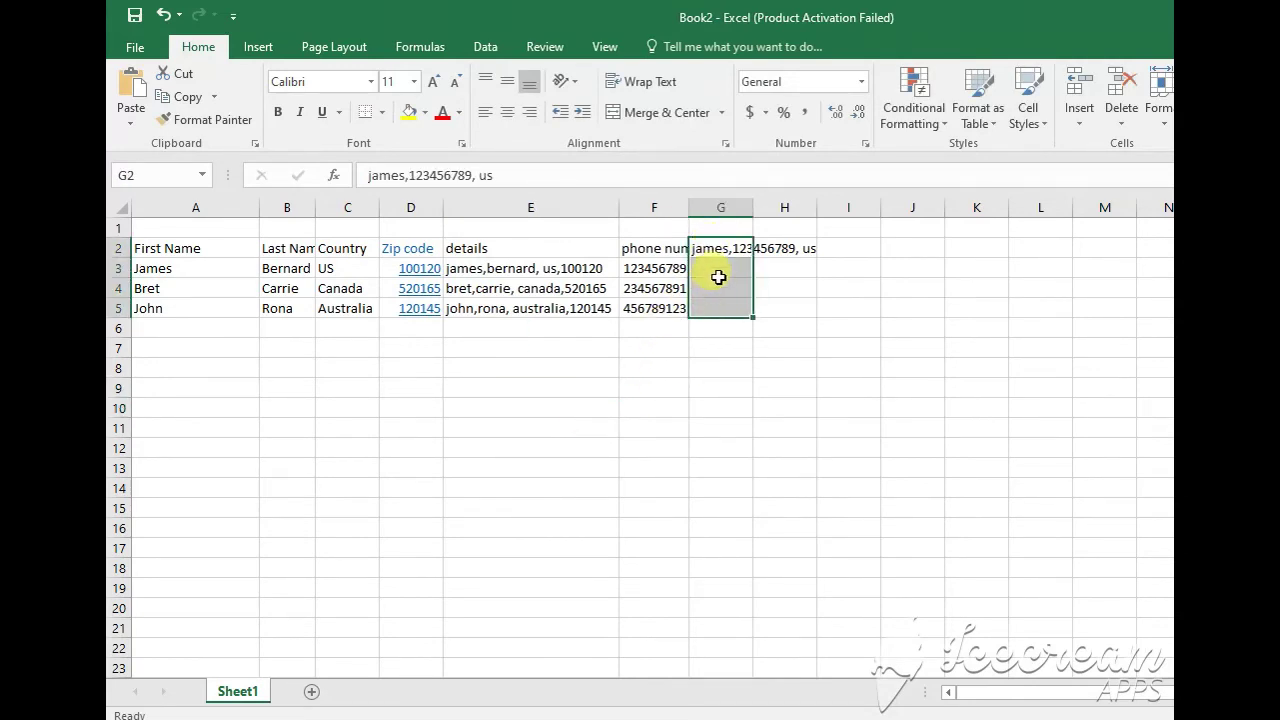
key(ctrl+e)
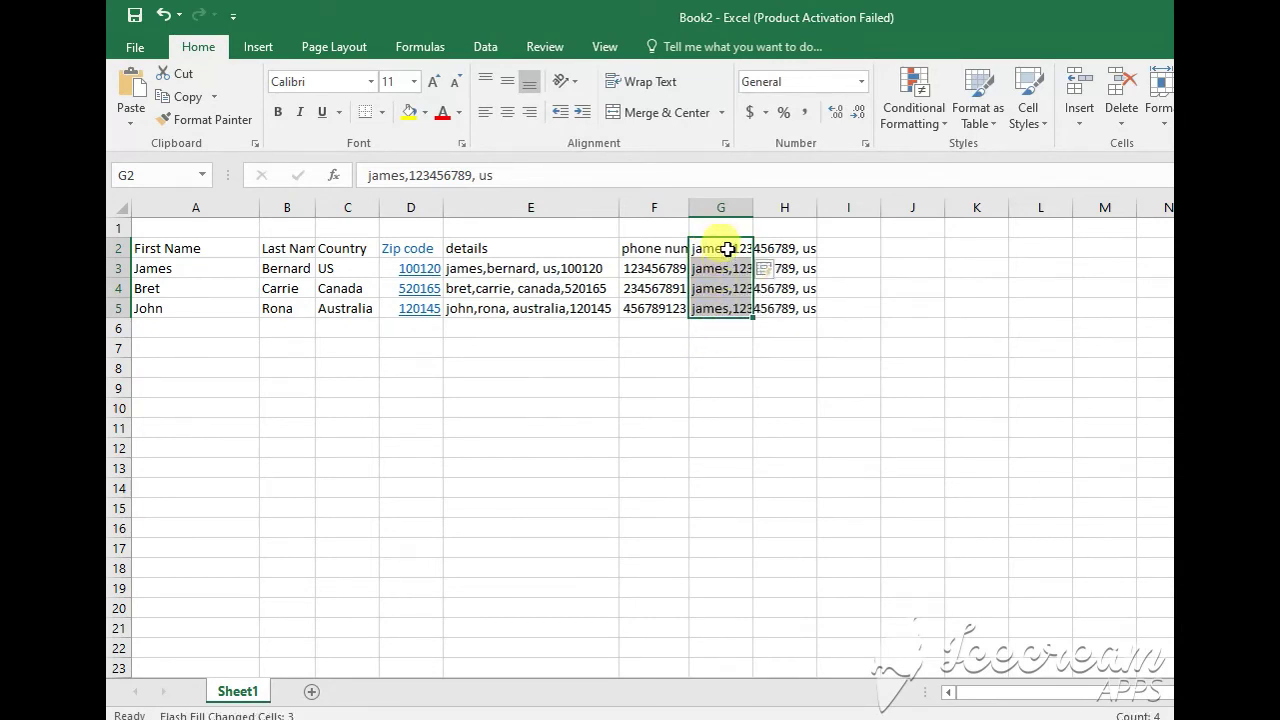
drag(728, 248, 740, 298)
key(Delete)
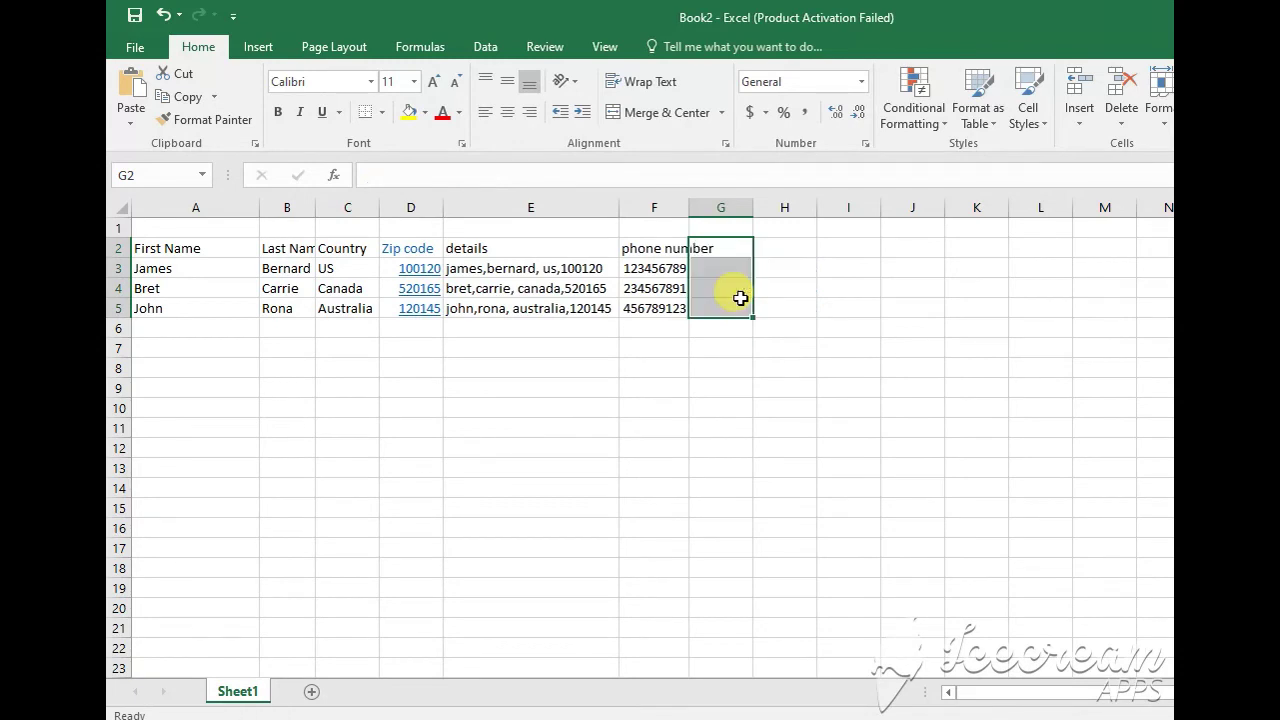
Type a first name, phone, US example in G3, Flash Fill G4:G5, and autofit column G.
click(730, 268)
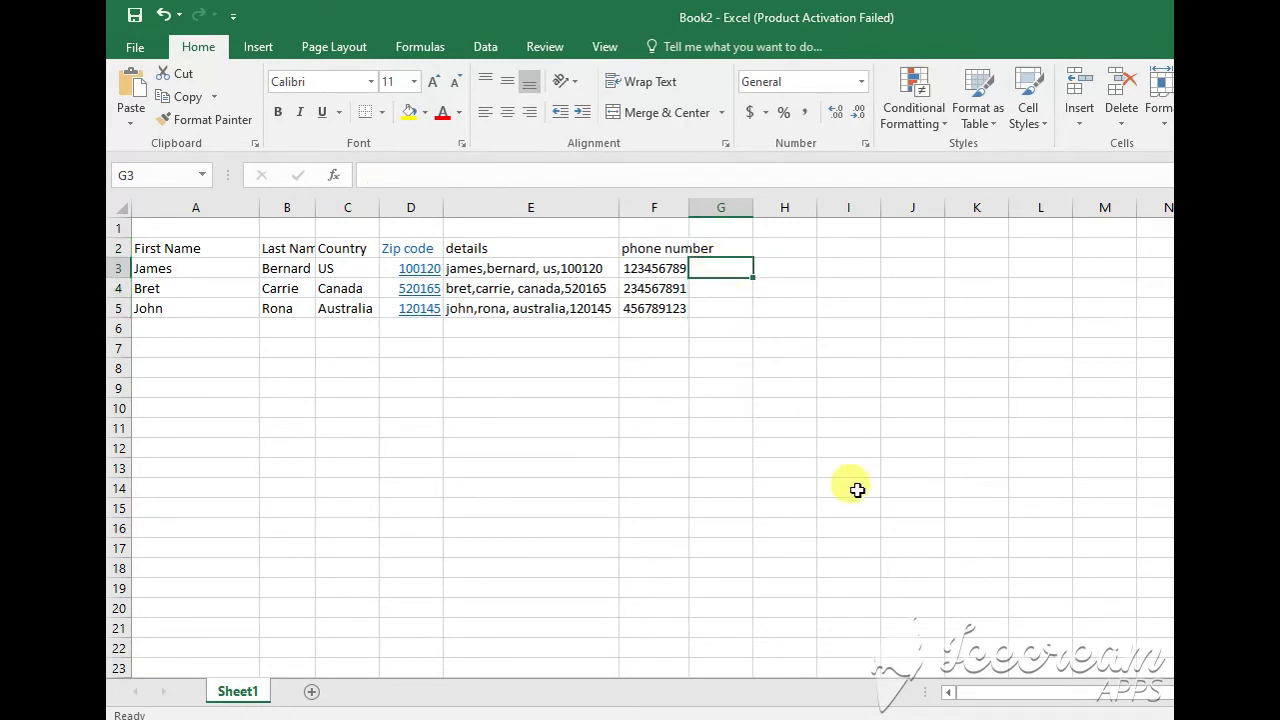
text(james)
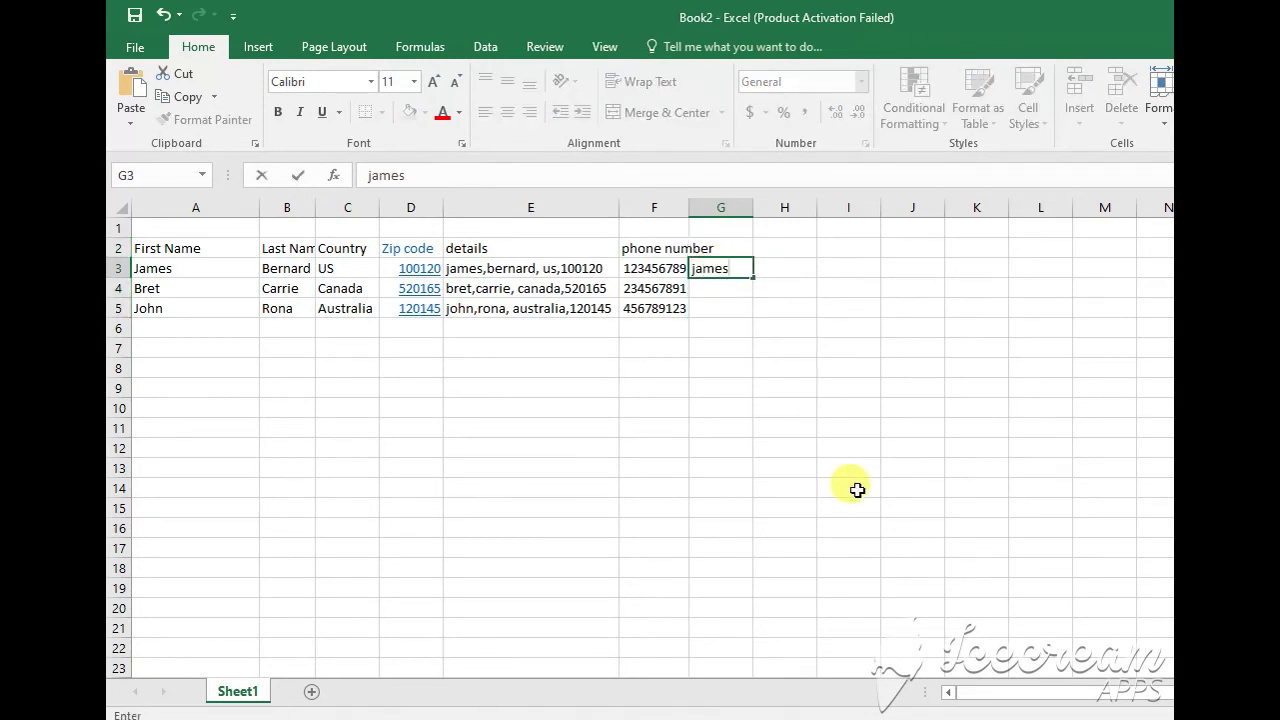
text(, 1234567)
text(89,)
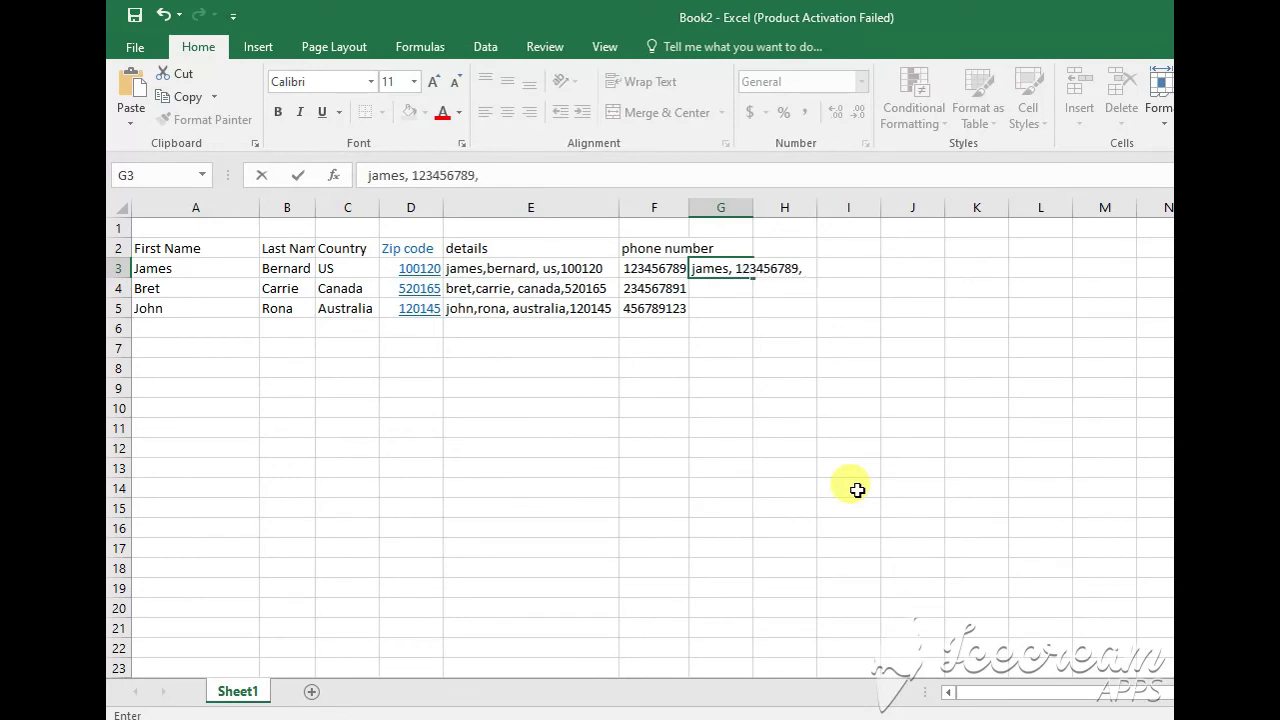
text( US)
key(Return)
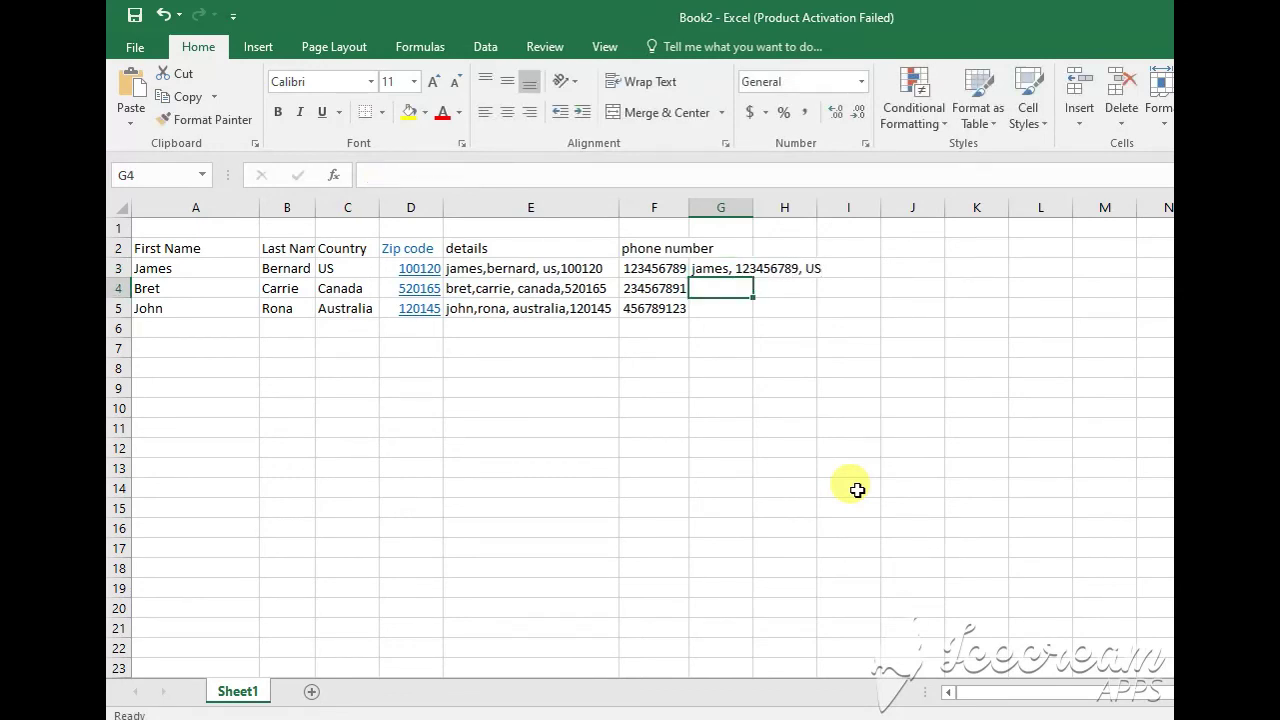
key(ctrl+e)
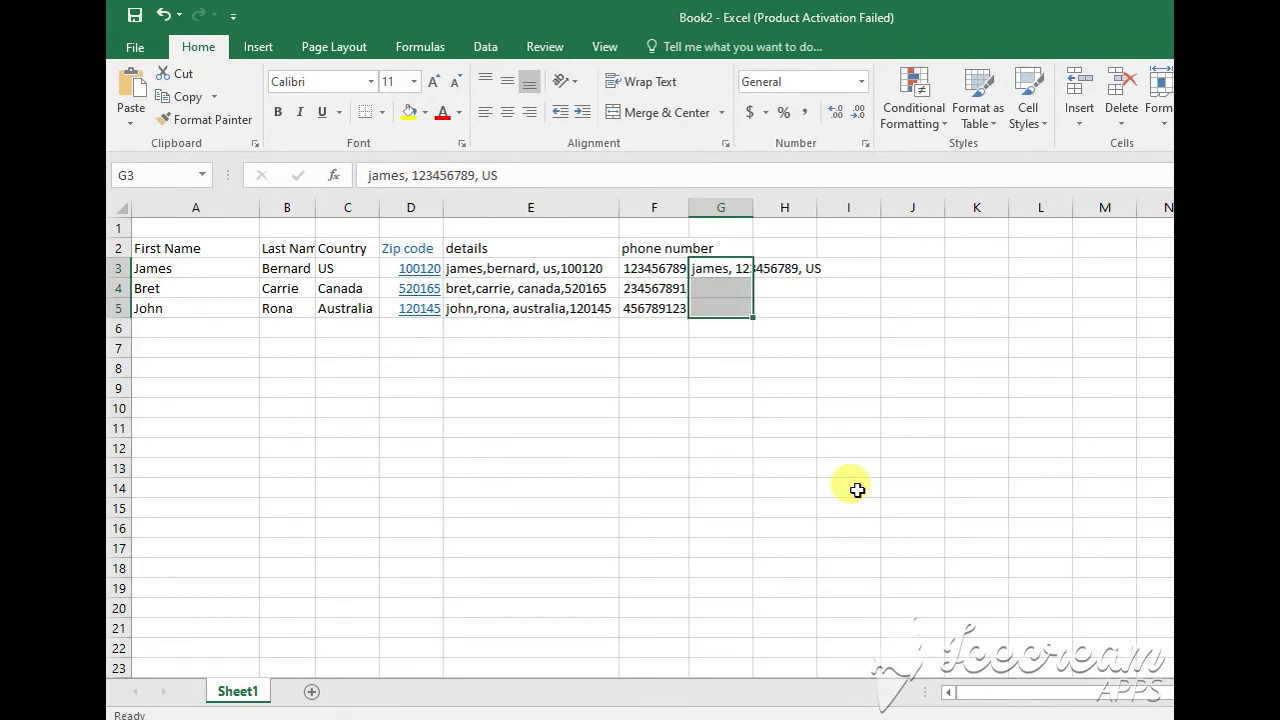
key(ctrl+e)
click(766, 369)
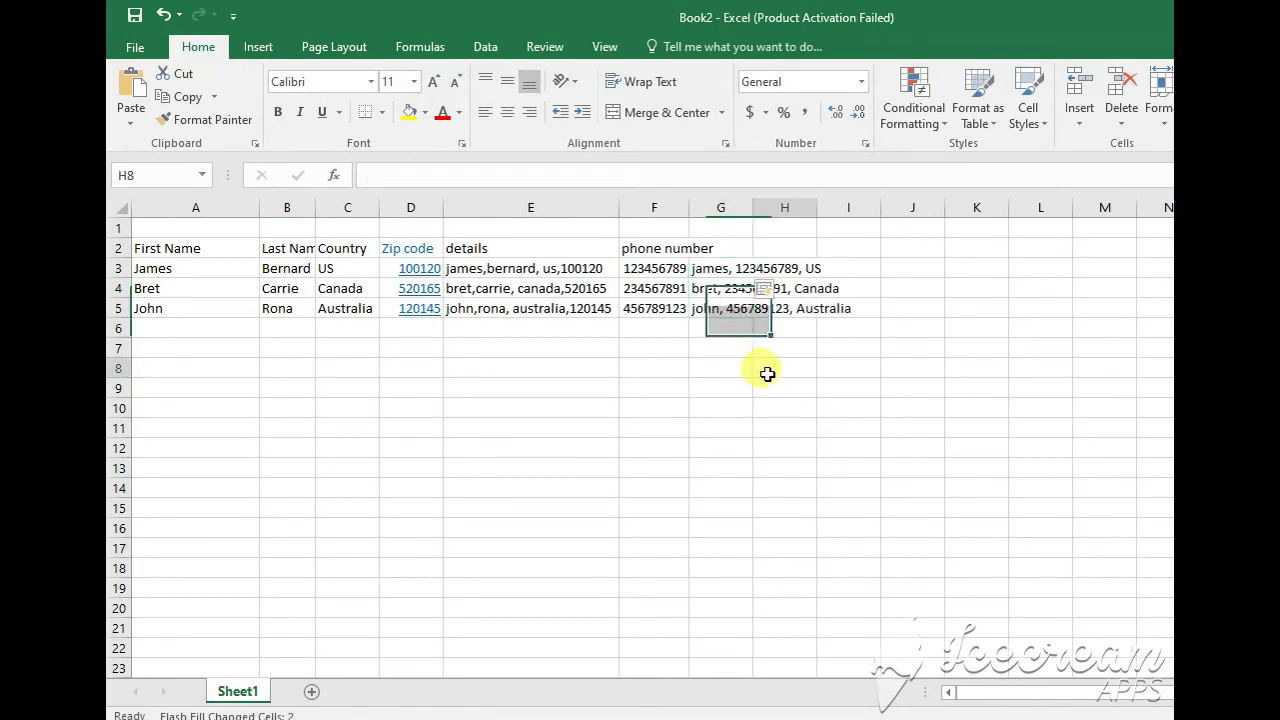
double_click(753, 207)
click(707, 416)
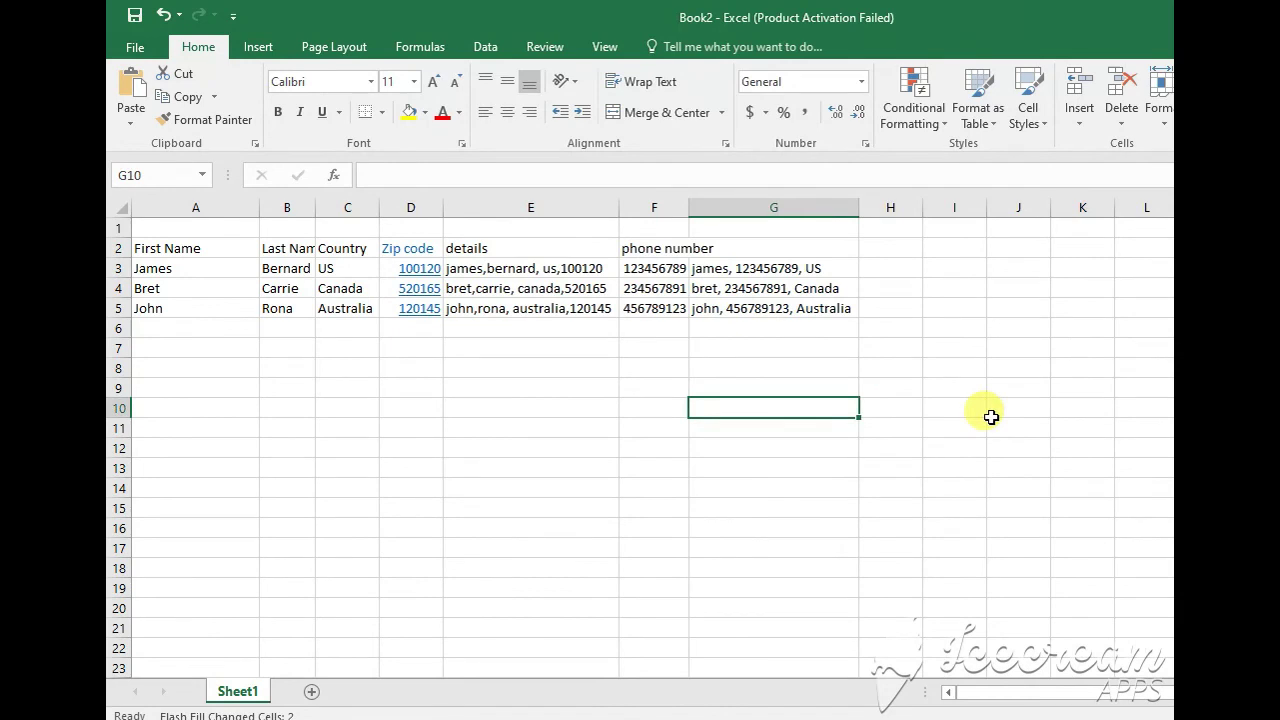
text(does it r)
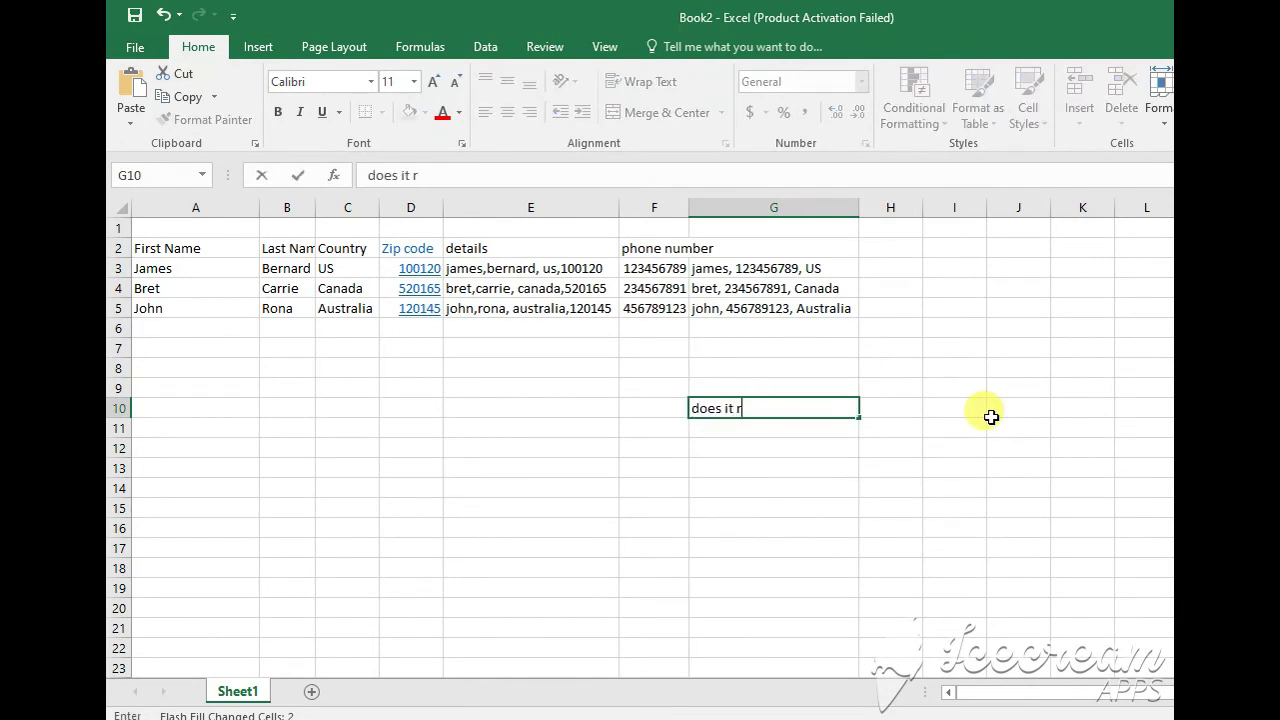
text(eally not)
text( wor)
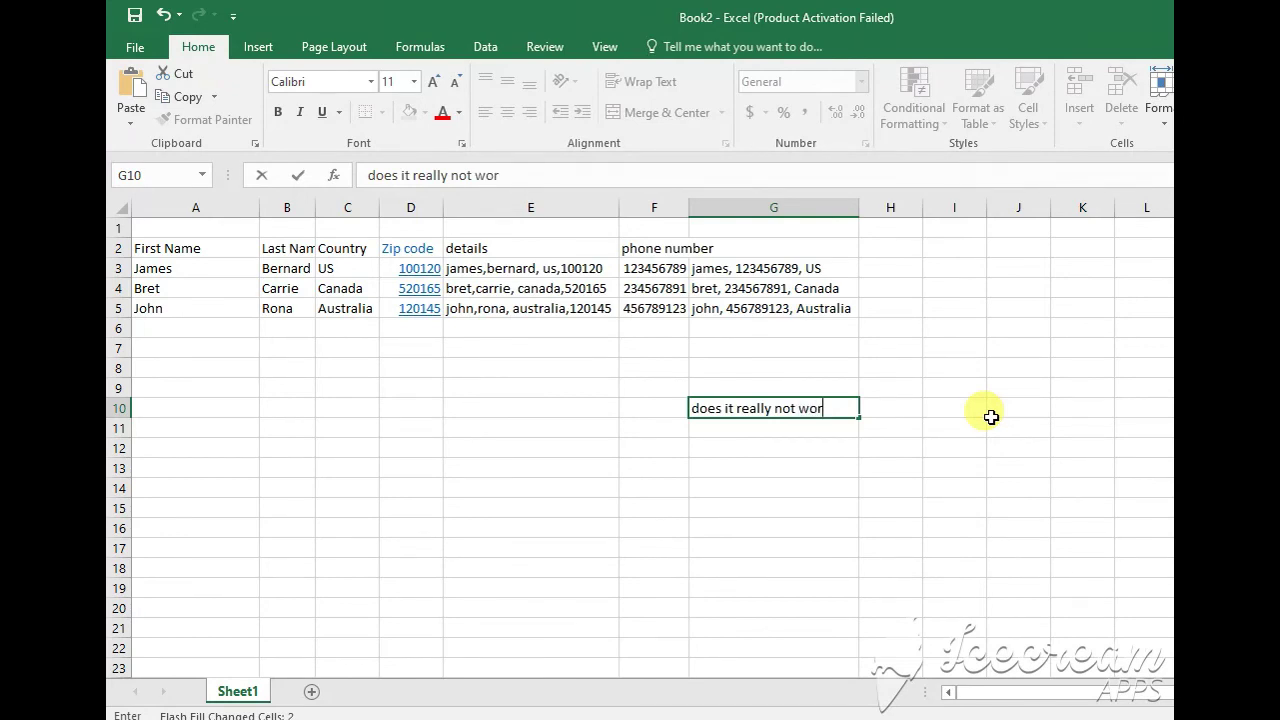
text(th of usin)
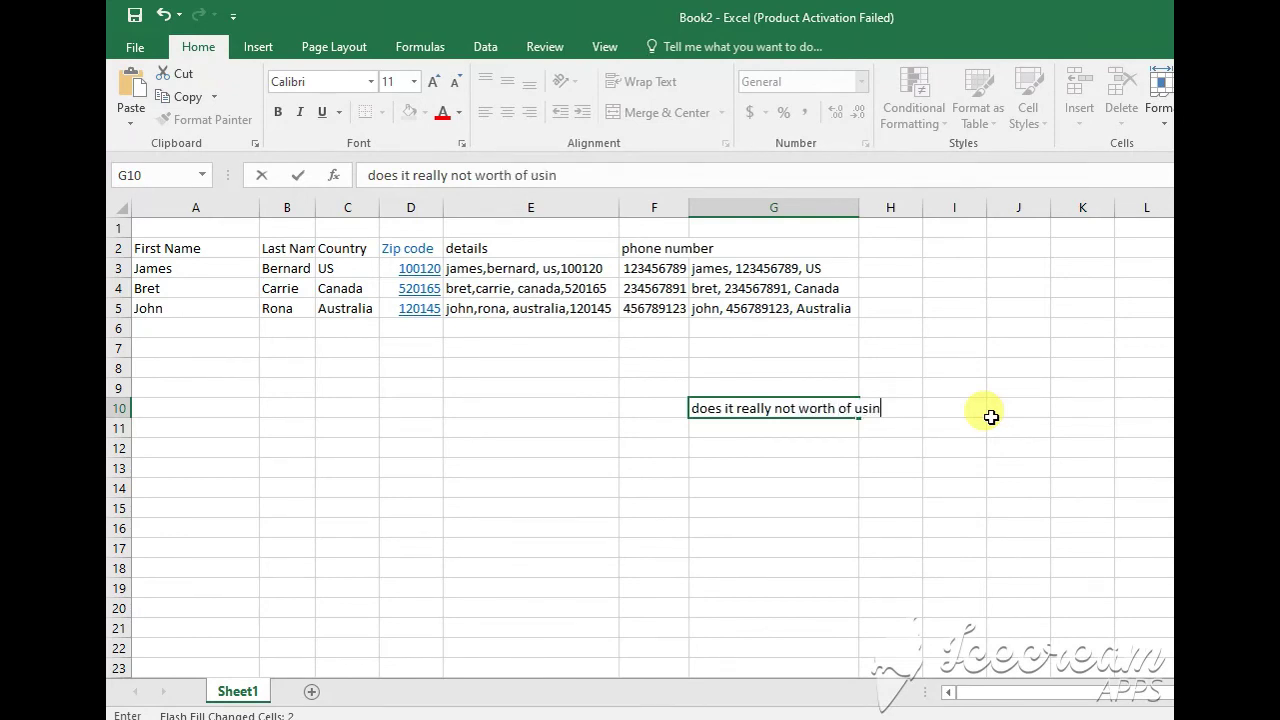
text(g)
key(Return)
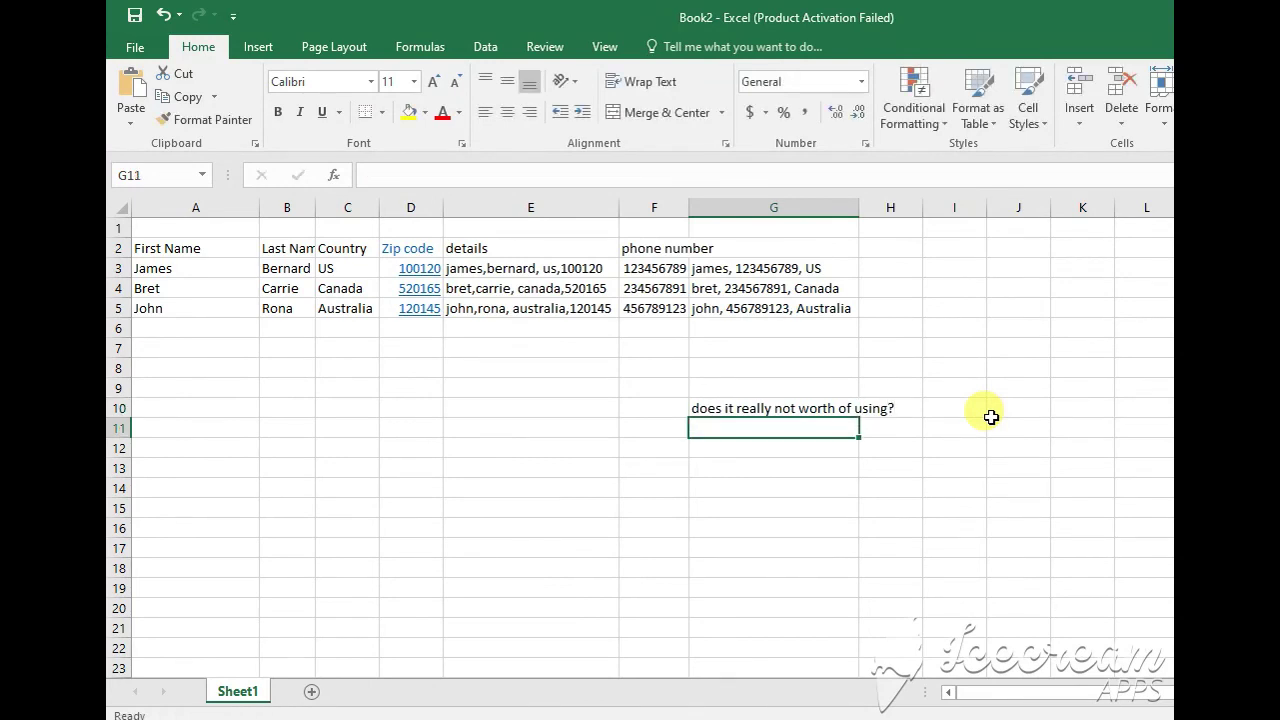
key(Up)
key(Delete)
text(wh)
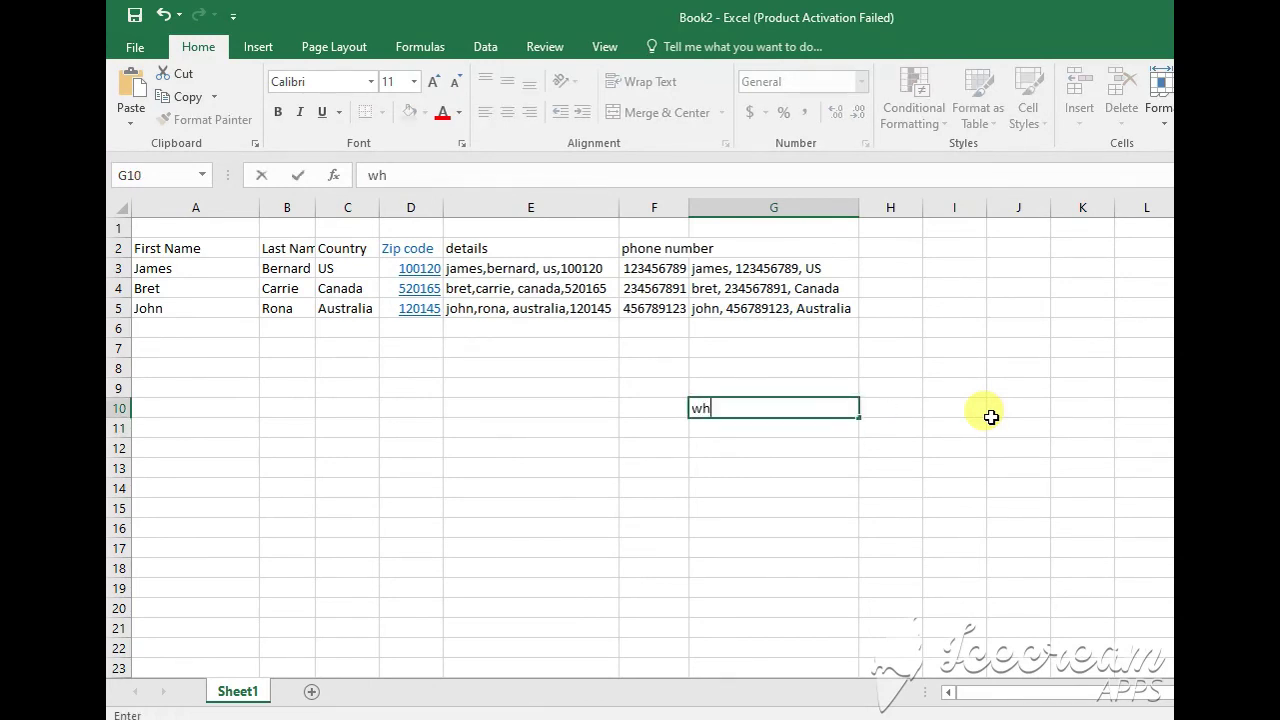
text(at are wait)
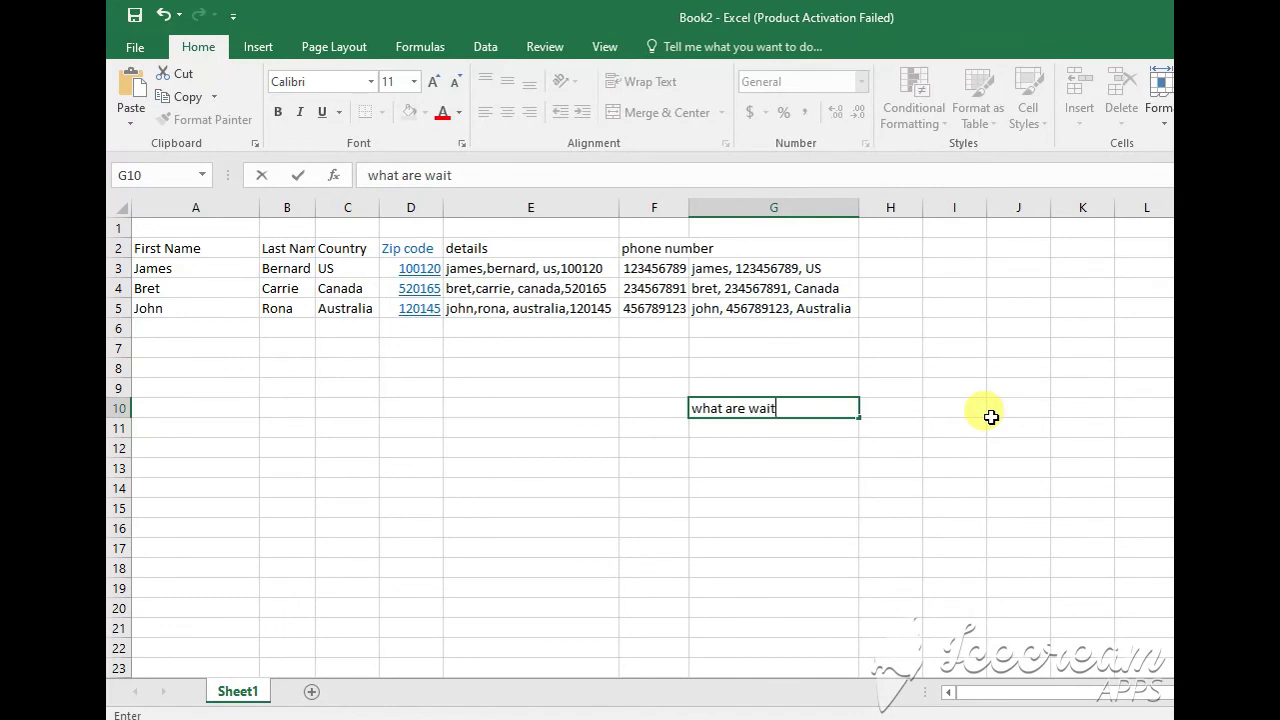
text(ing for now?)
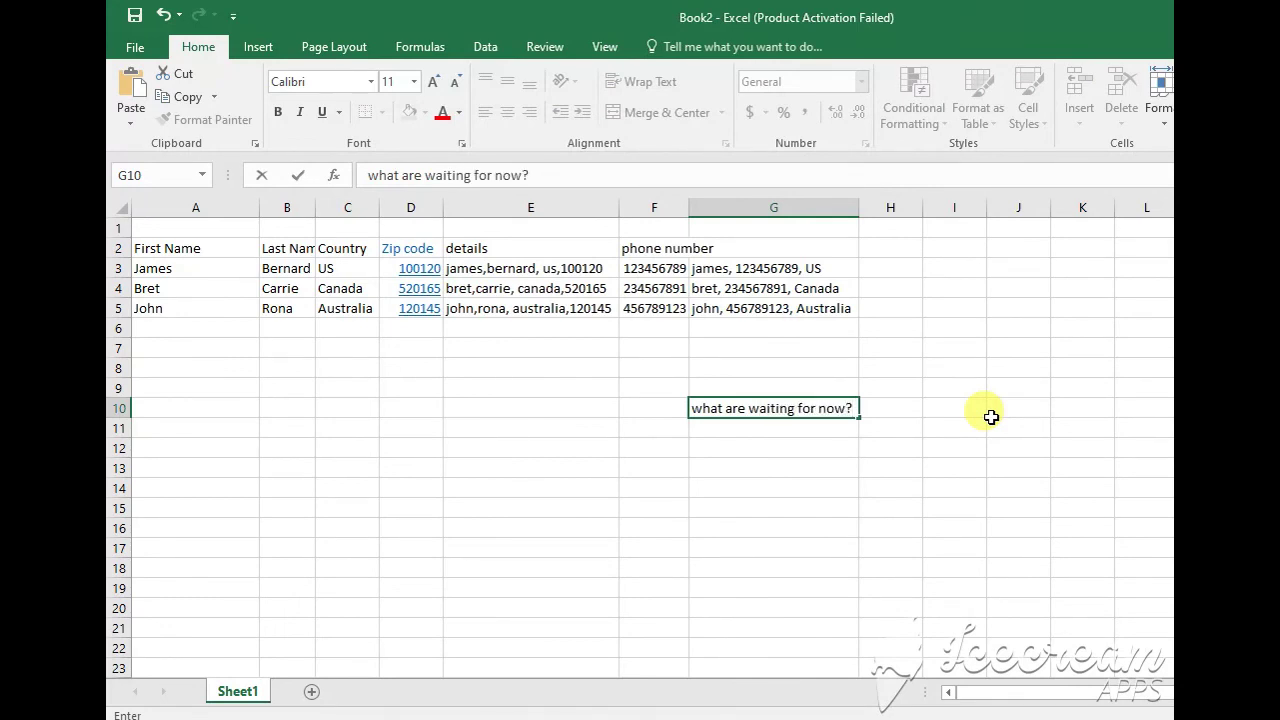
key(Return)
key(Up)
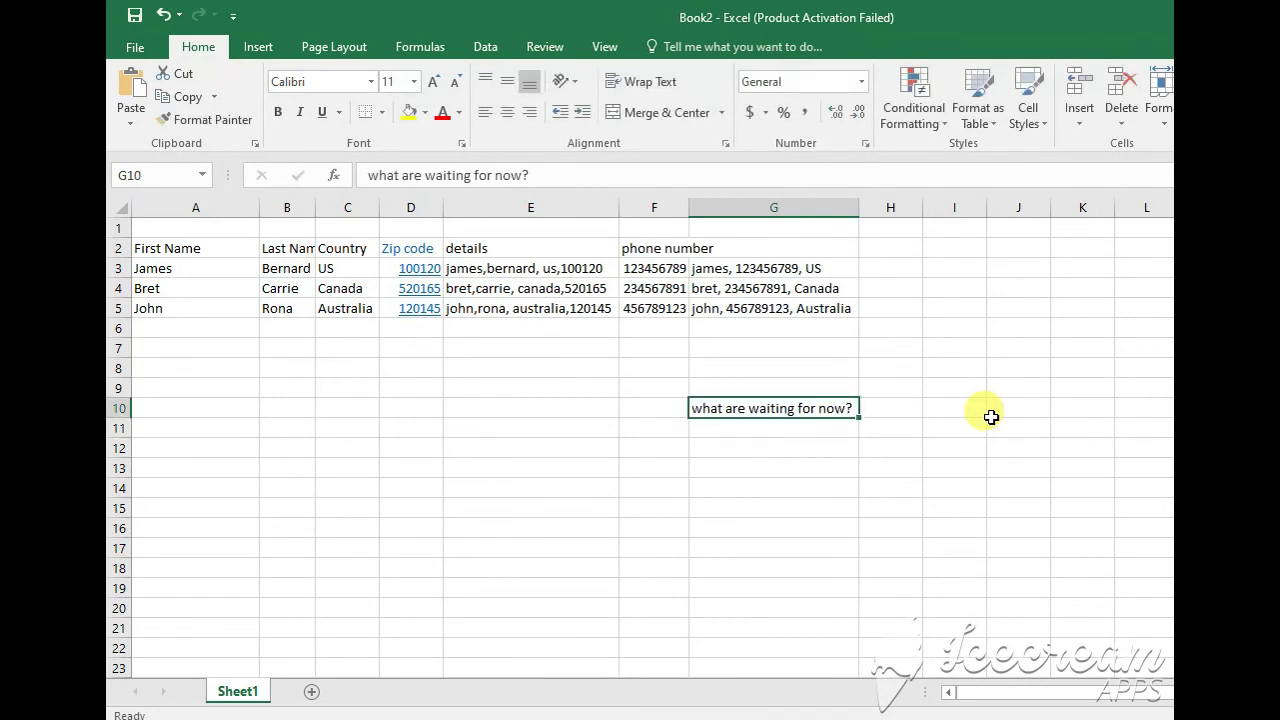
key(Delete)
text(start using)
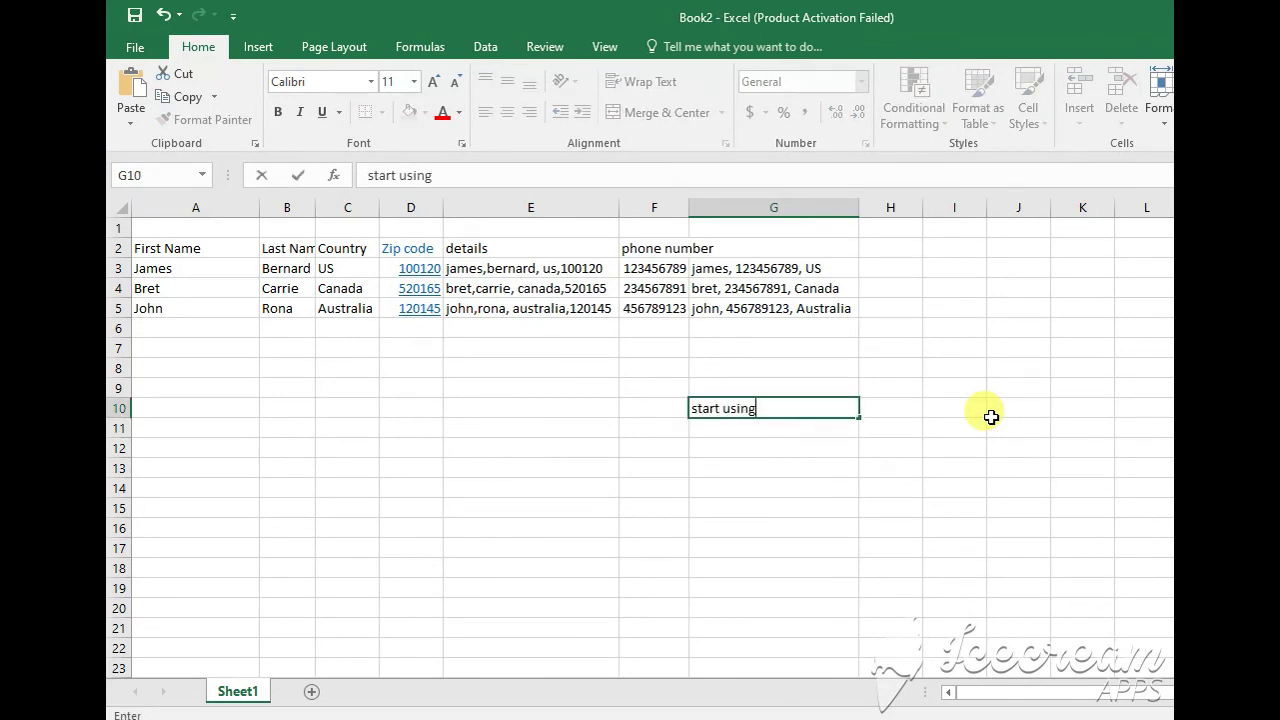
text( the flash)
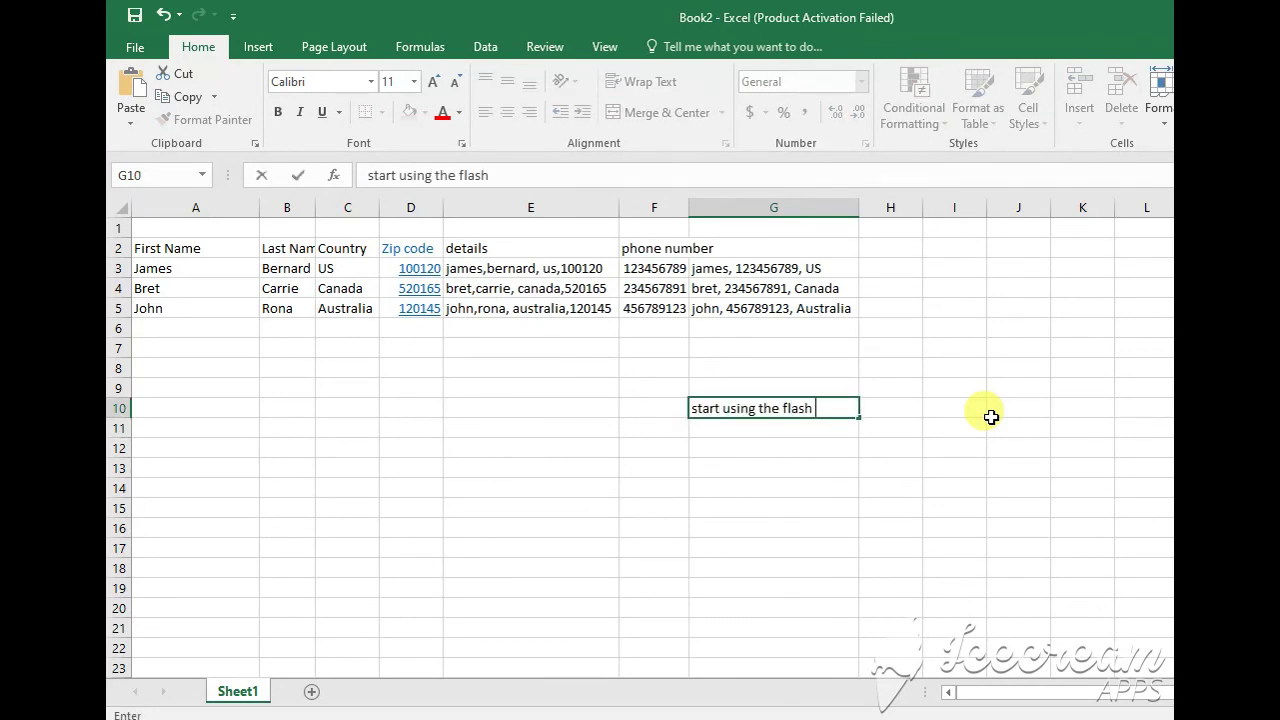
text( fill and save your)
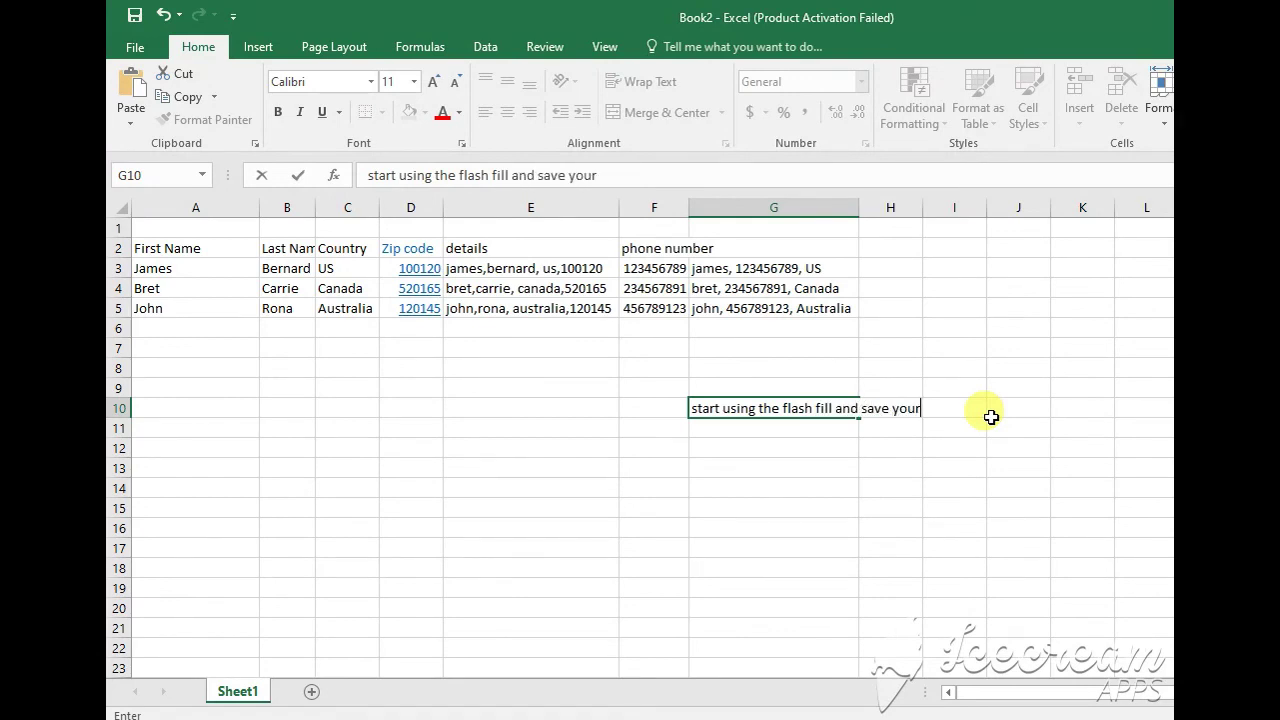
text( time)
key(Escape)
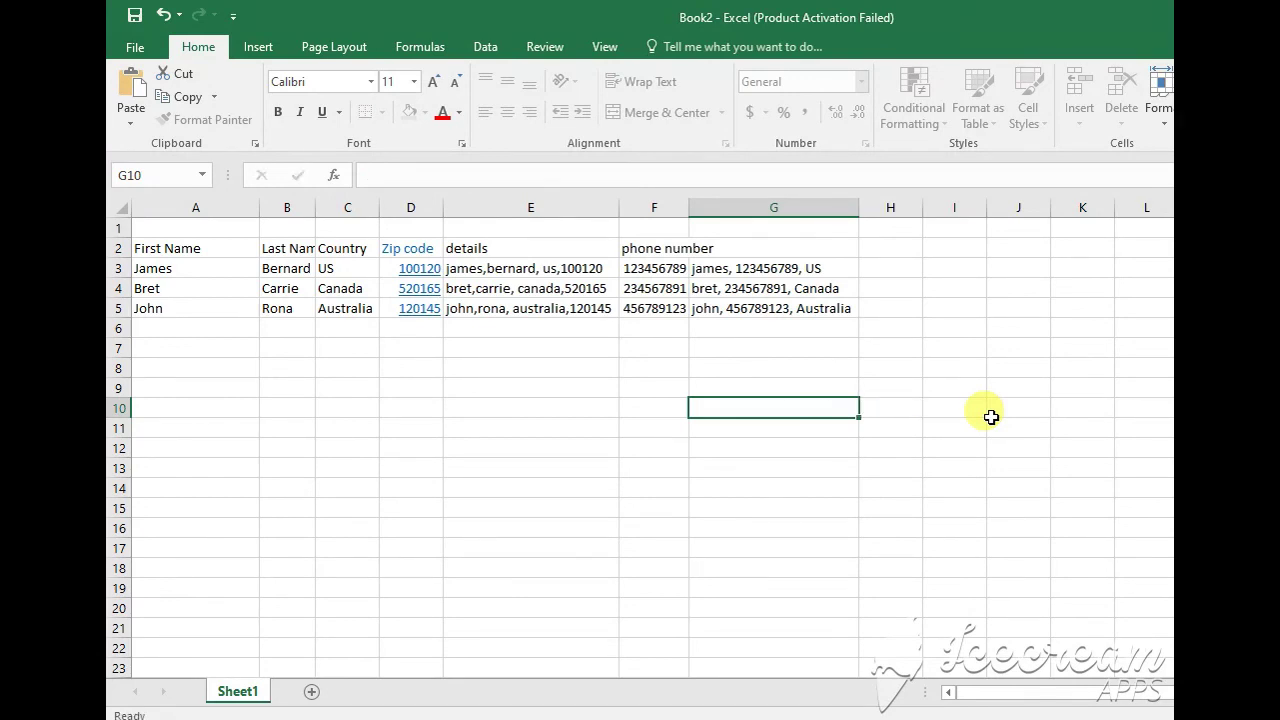
key(Up)
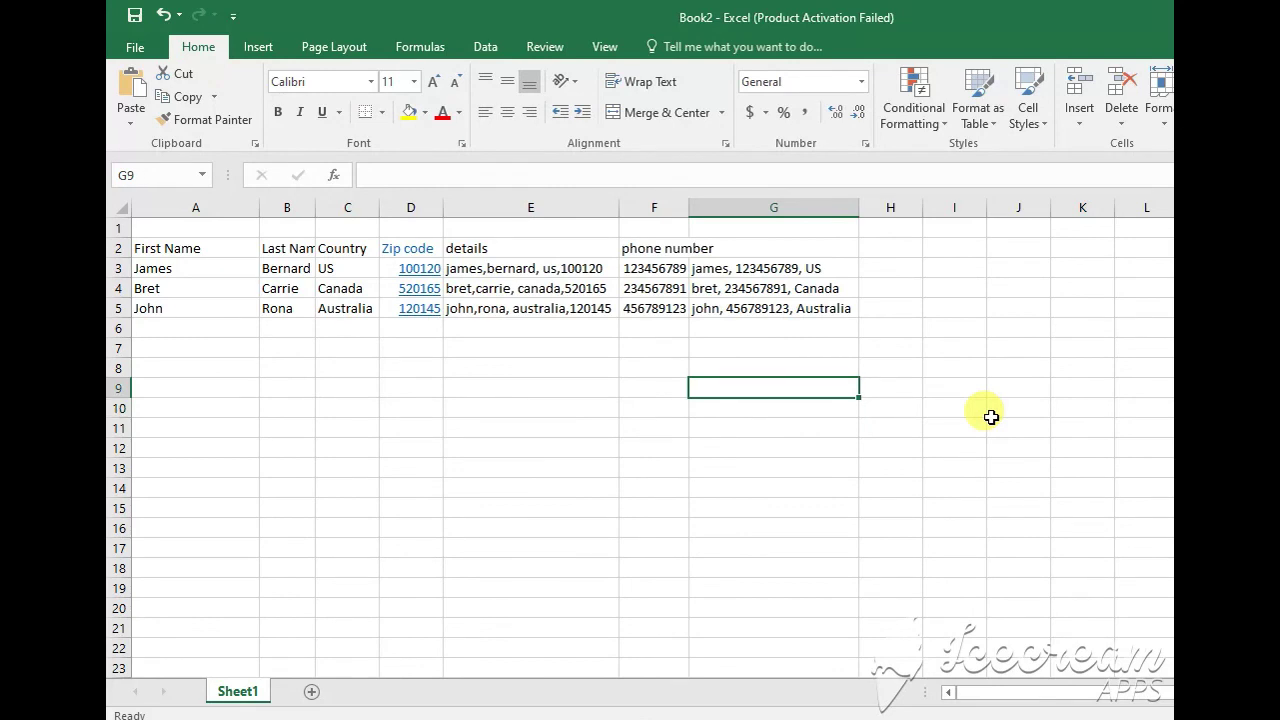
text(thanks for watchi)
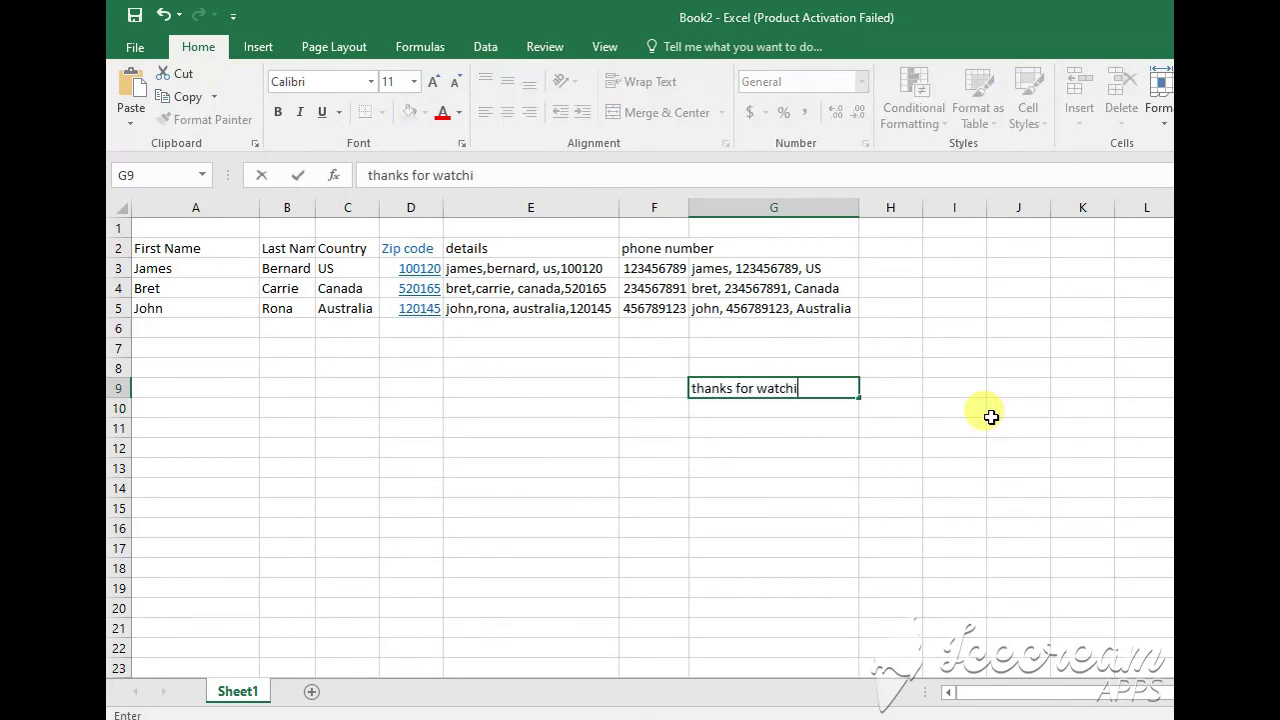
text(ng this and)
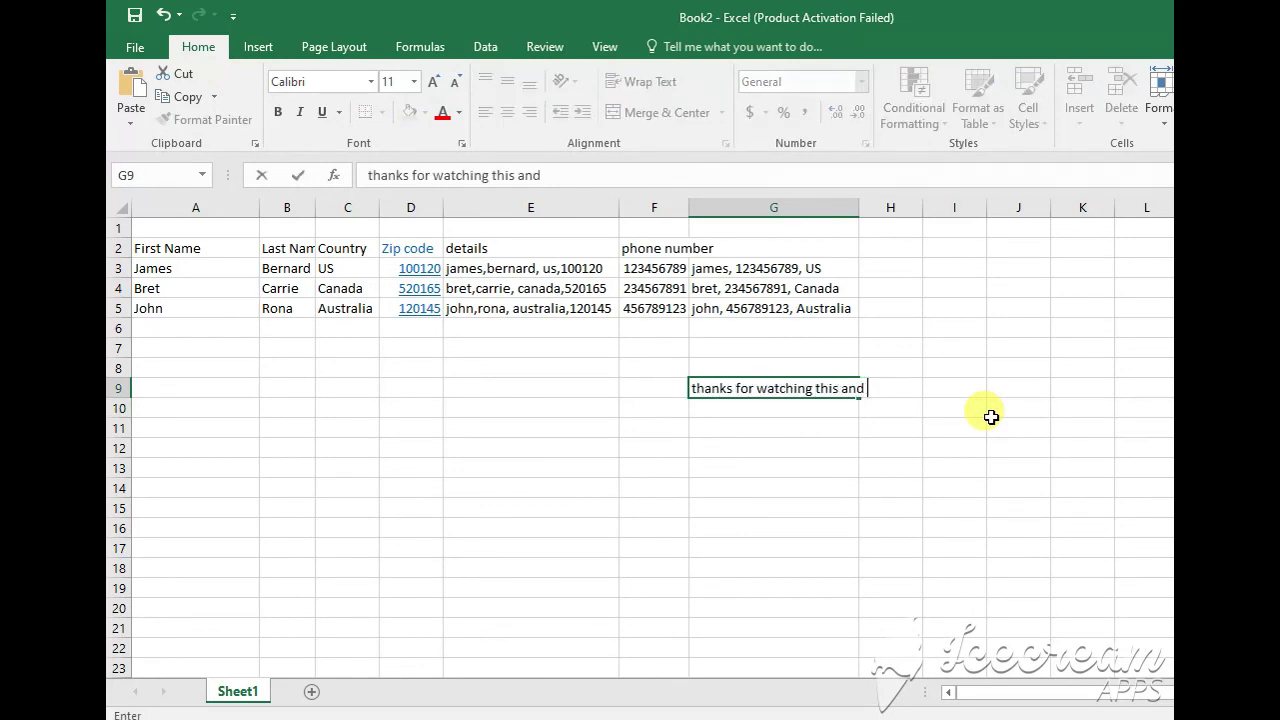
text( please subsc)
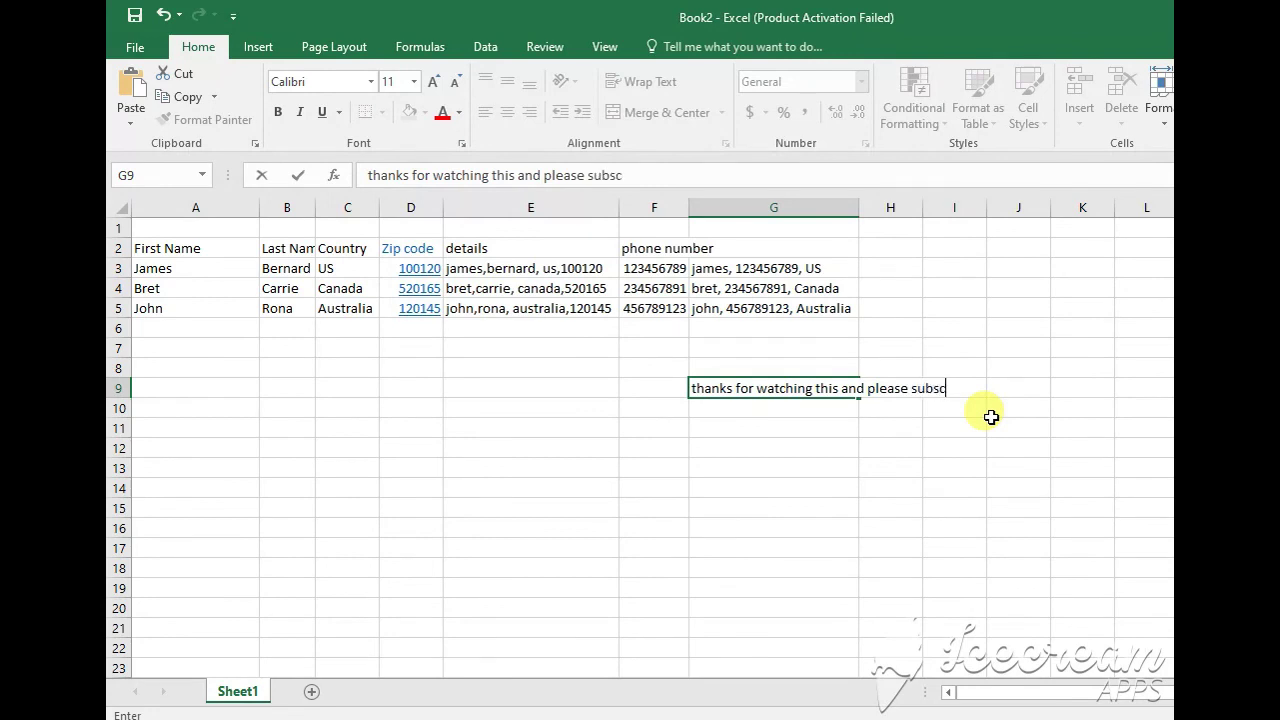
text(ribe and lik)
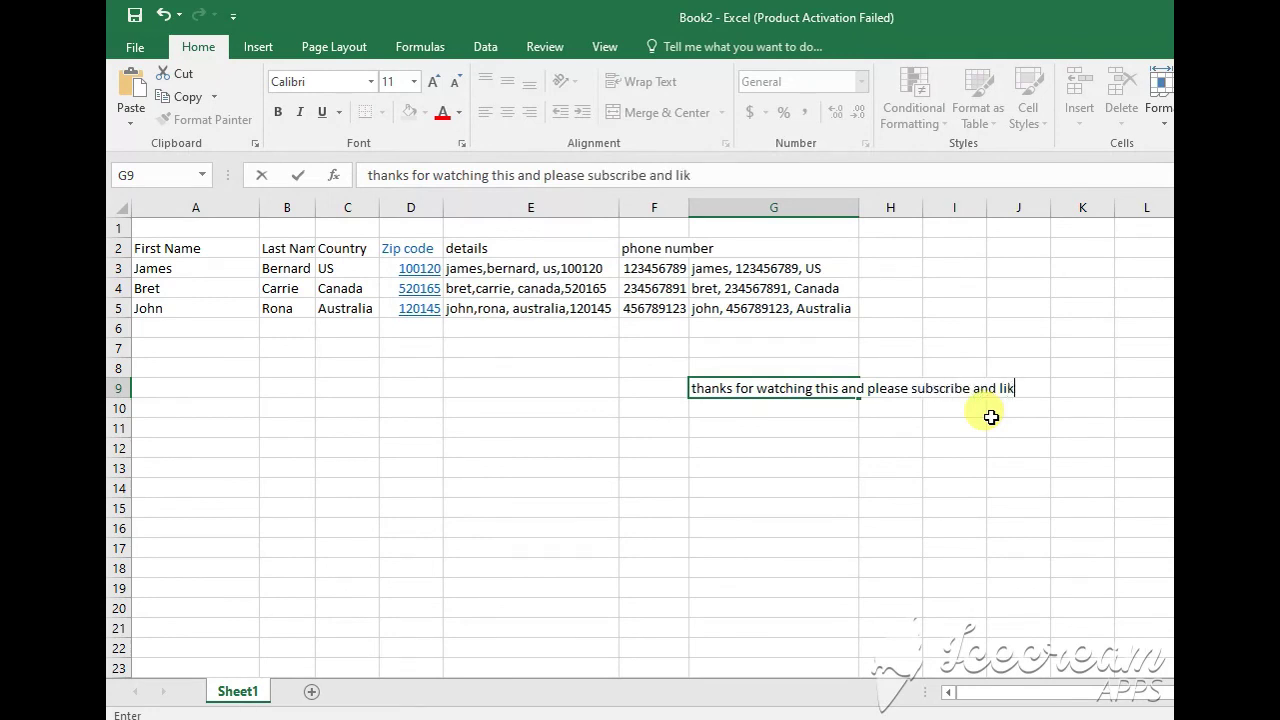
text(e)
key(Escape)
text(co)
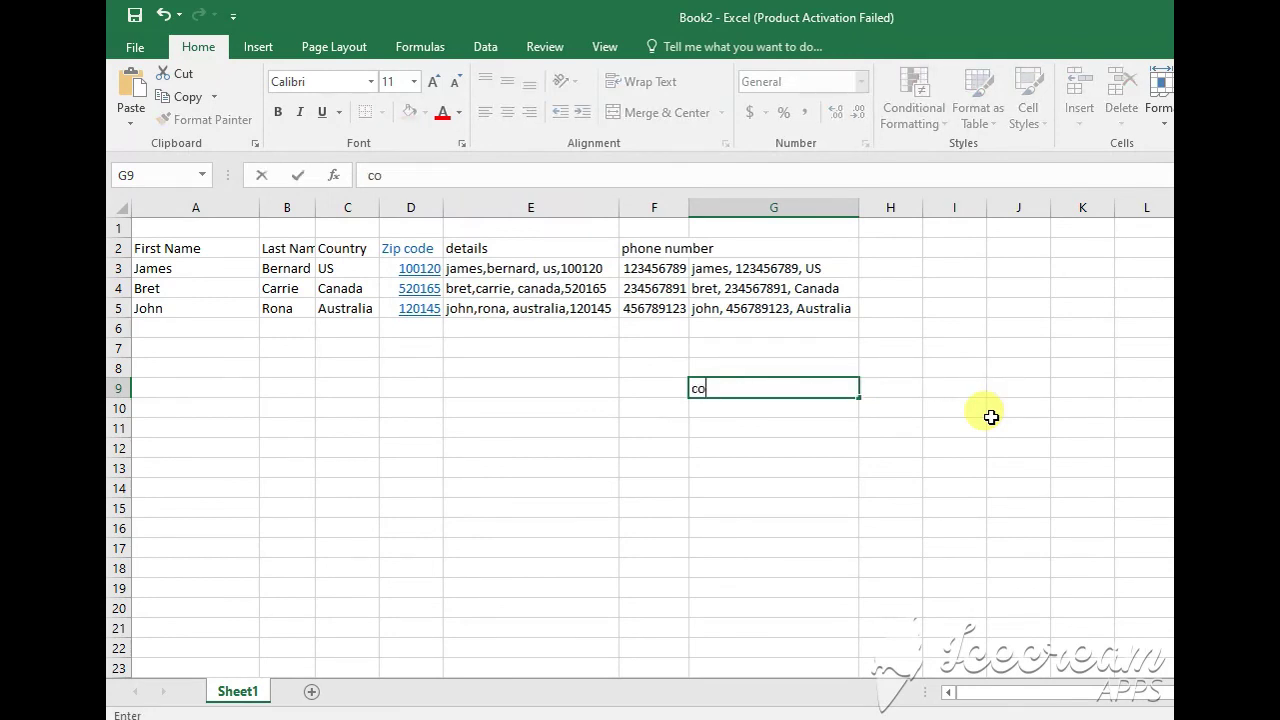
text(mment so that I)
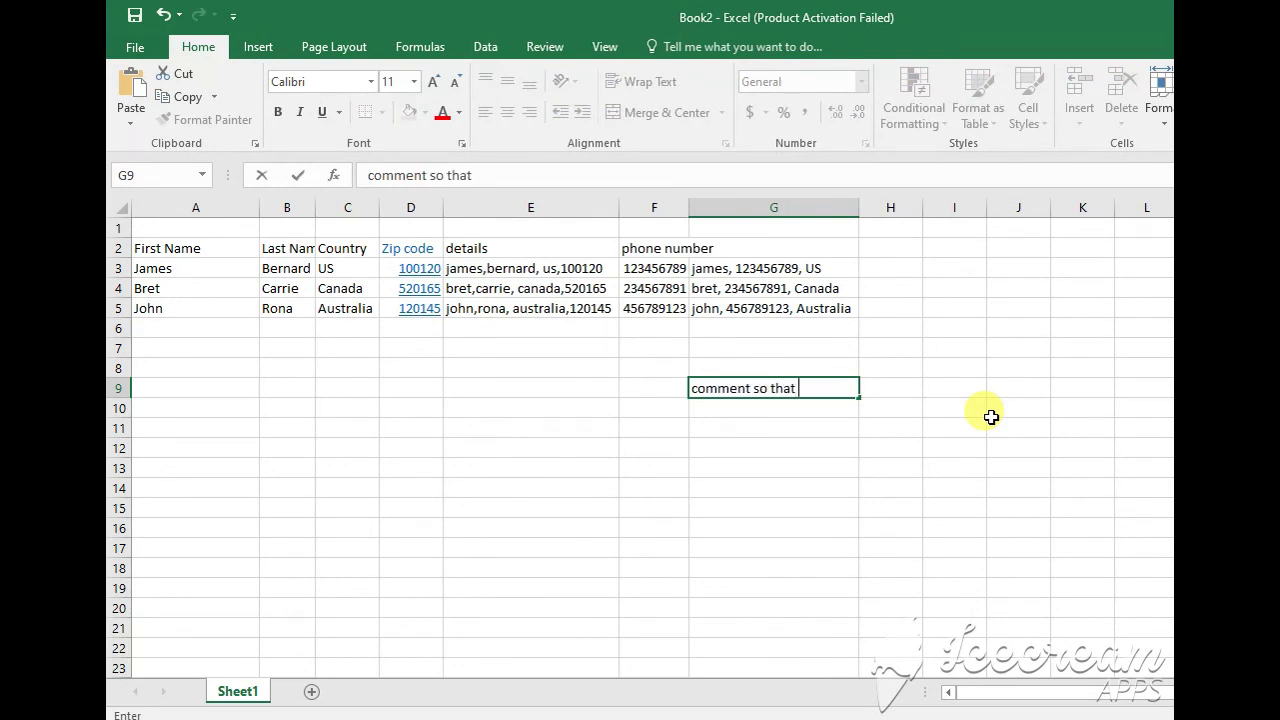
text( can start d)
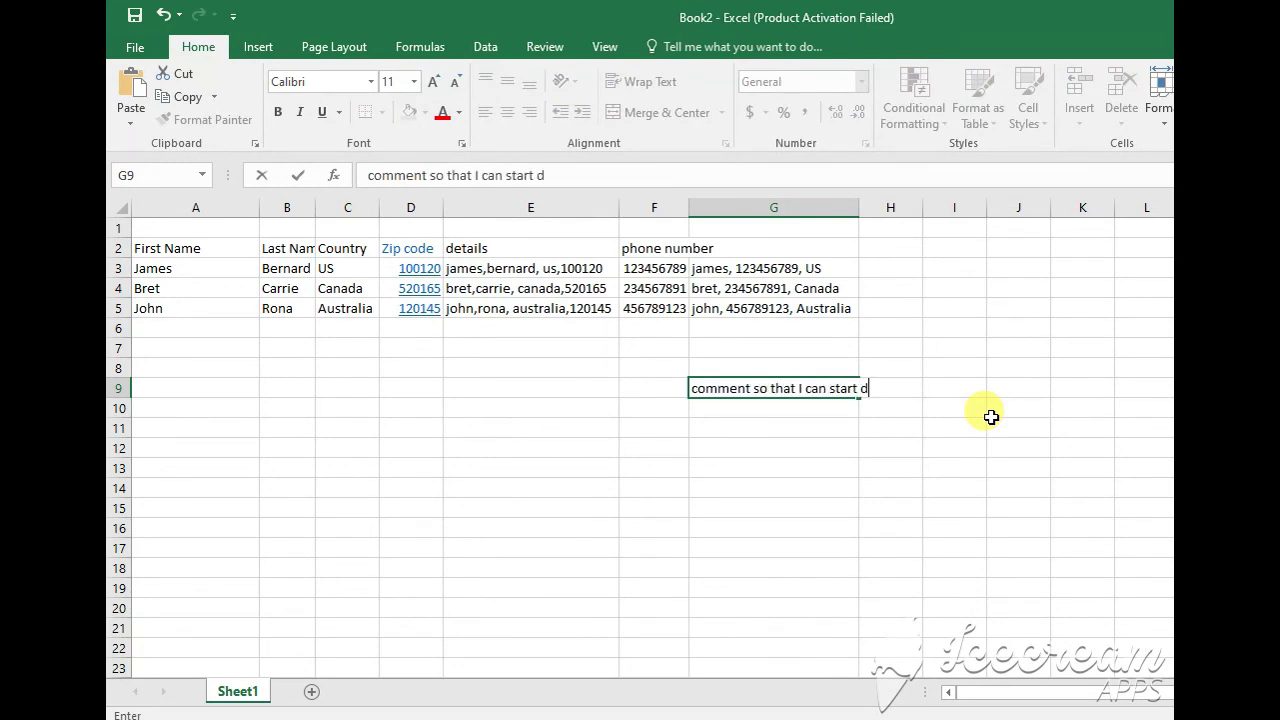
text(oing)
text(few more like t)
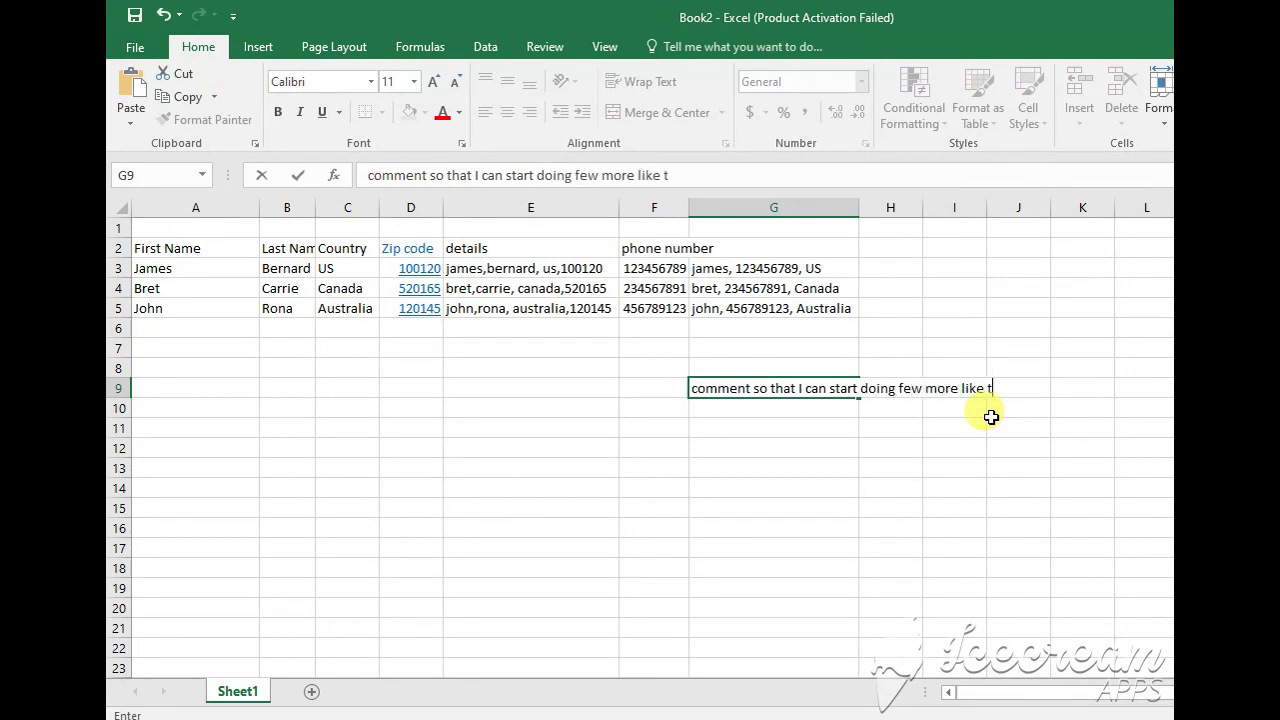
text(his)
key(Escape)
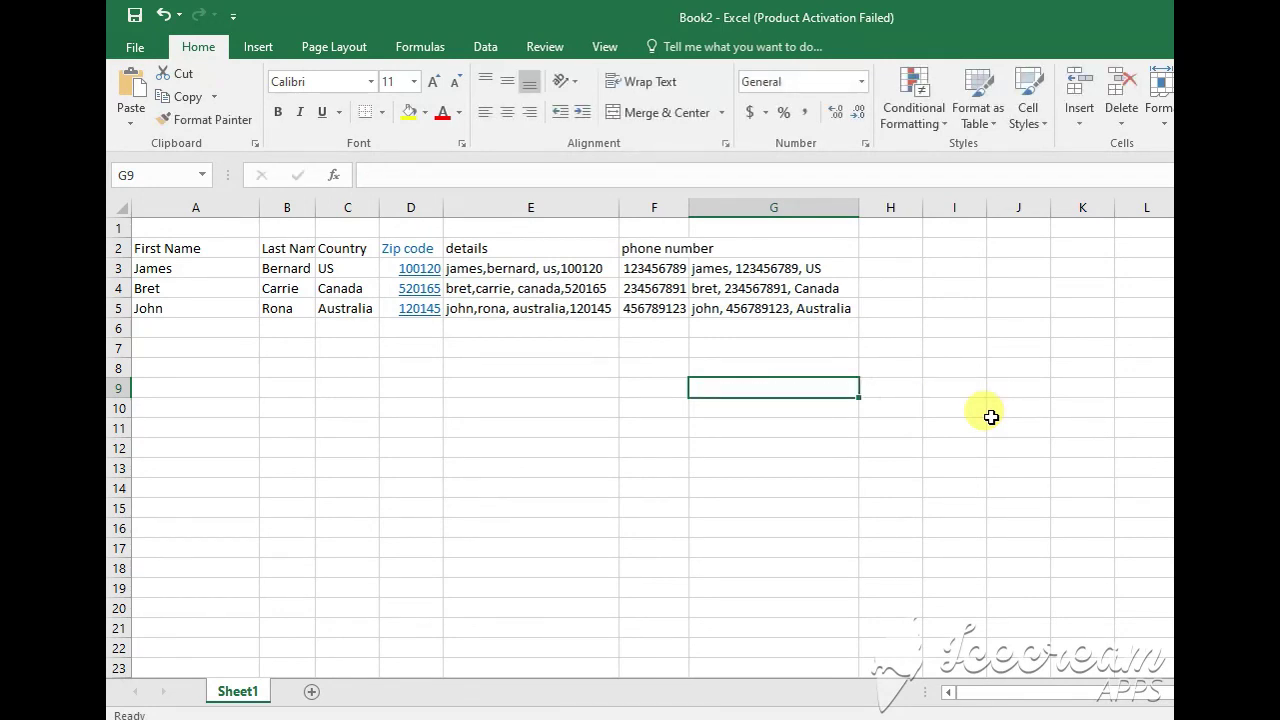